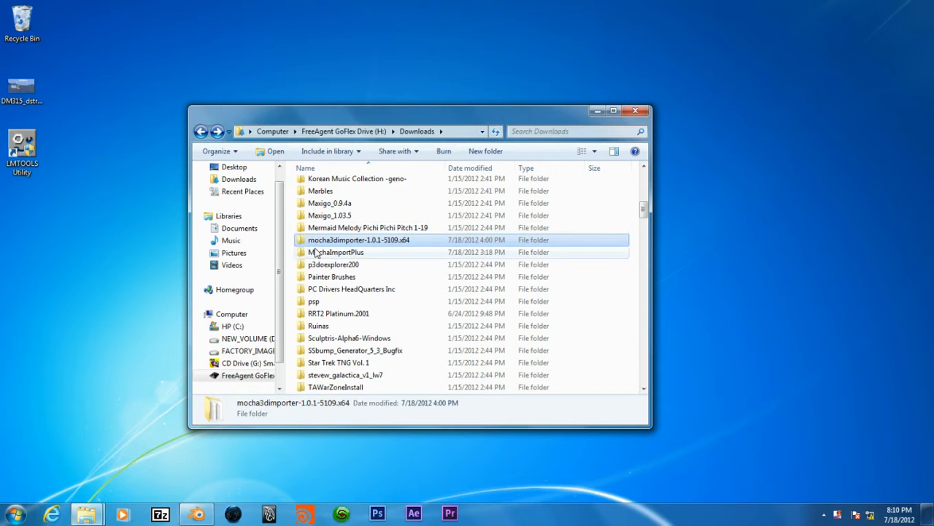
Copy the mocha3dimporter plug-in file from its download folder and go to the After Effects Support Files\Plug-ins\Effects folder on drive C.
{"action": "double_click", "coordinate": [311, 244]}
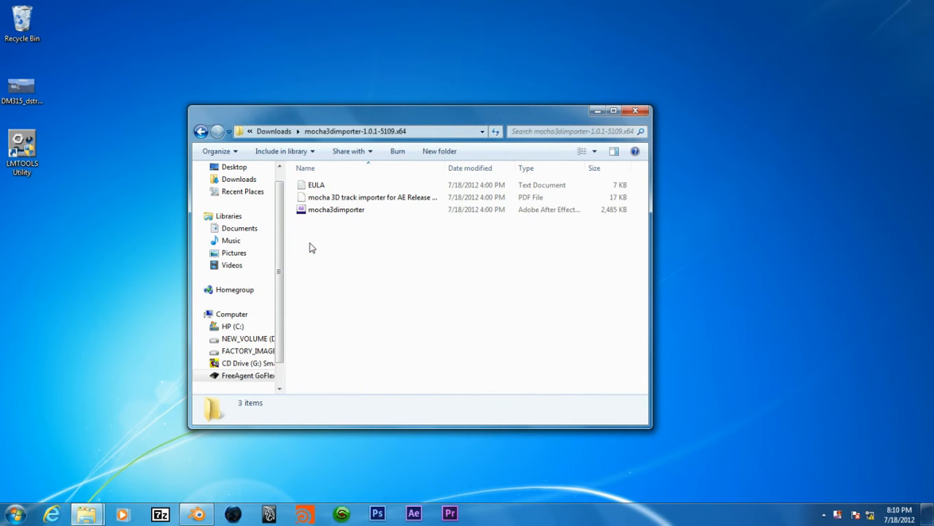
{"action": "left_click", "coordinate": [333, 212]}
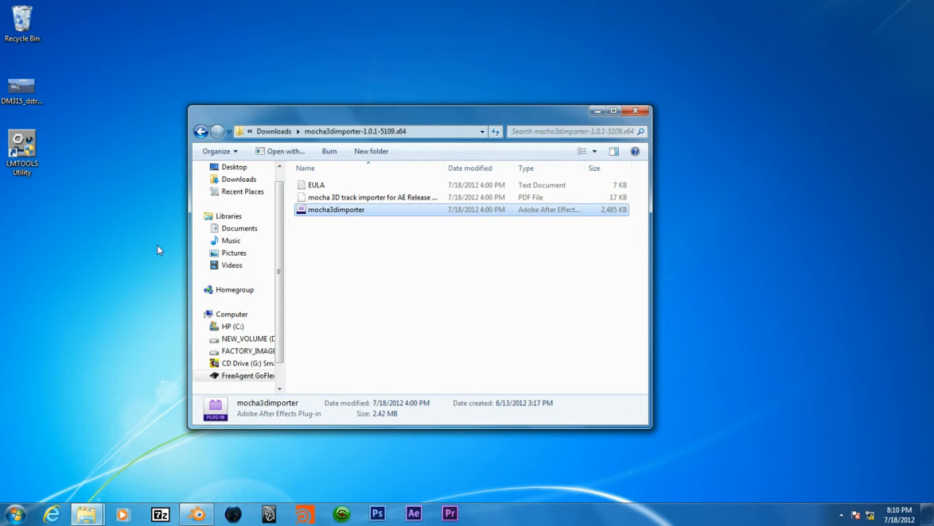
{"action": "left_click", "coordinate": [232, 326]}
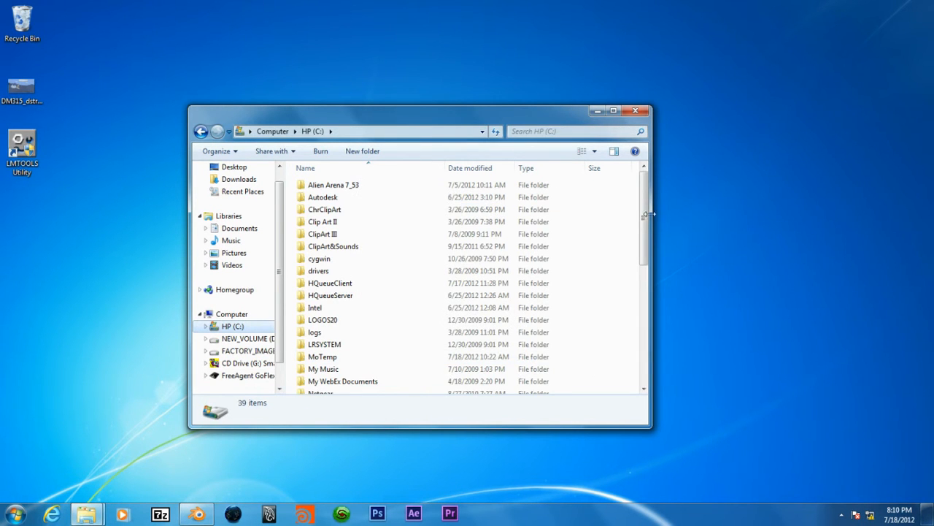
{"action": "scroll", "coordinate": [647, 292], "scroll_direction": "down", "scroll_amount": 4}
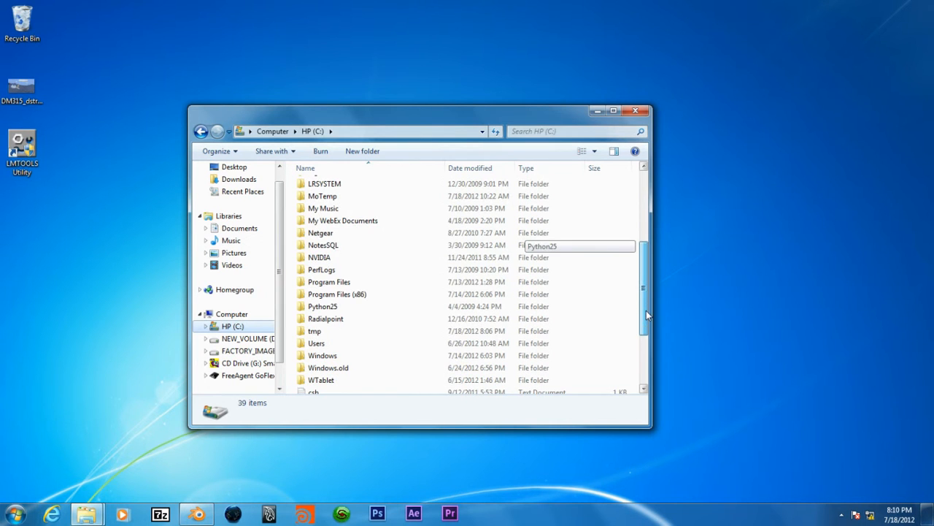
{"action": "double_click", "coordinate": [367, 284]}
{"action": "left_click", "coordinate": [335, 185]}
{"action": "double_click", "coordinate": [336, 185]}
{"action": "double_click", "coordinate": [336, 187]}
{"action": "left_click", "coordinate": [335, 189]}
{"action": "double_click", "coordinate": [335, 187]}
{"action": "left_click", "coordinate": [355, 331]}
{"action": "left_click", "coordinate": [346, 321]}
{"action": "double_click", "coordinate": [346, 321]}
{"action": "double_click", "coordinate": [335, 185]}
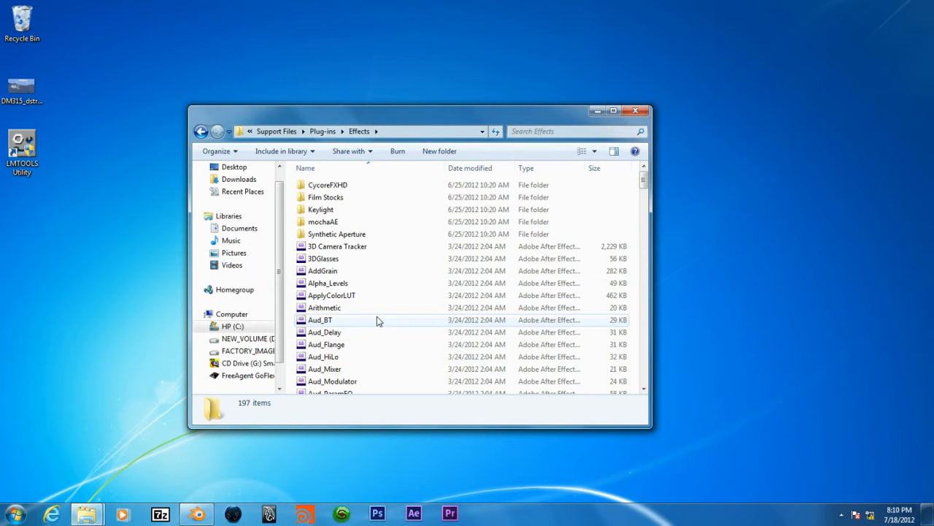
Paste the mocha3dimporter plug-in into the Effects folder with administrator permission and close the folder window.
{"action": "key", "text": "ctrl+v"}
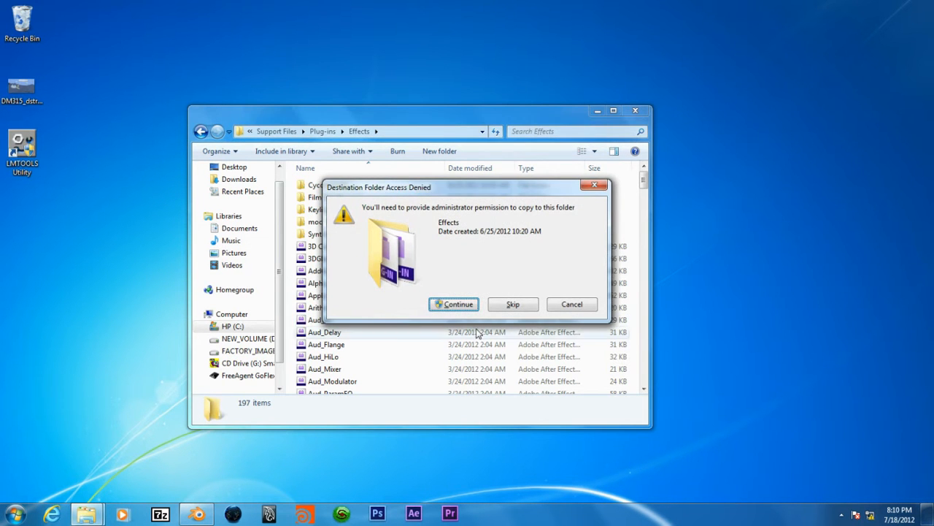
{"action": "left_click", "coordinate": [457, 303]}
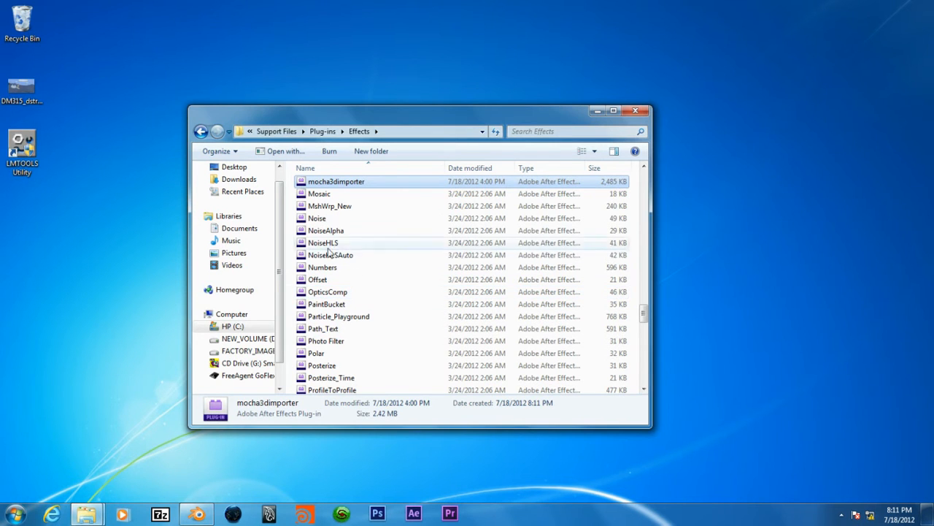
{"action": "left_click", "coordinate": [640, 116]}
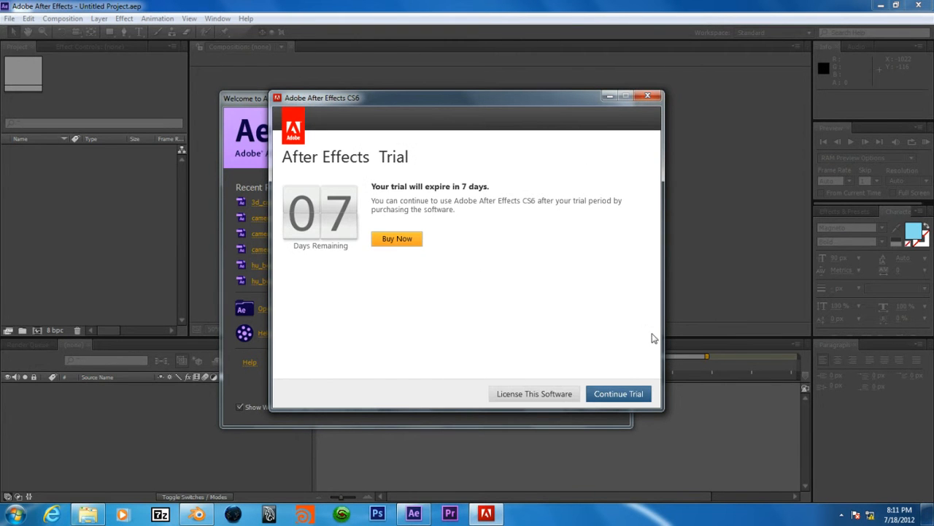
Continue the trial in Adobe After Effects and dismiss the welcome screen.
{"action": "left_click", "coordinate": [622, 399]}
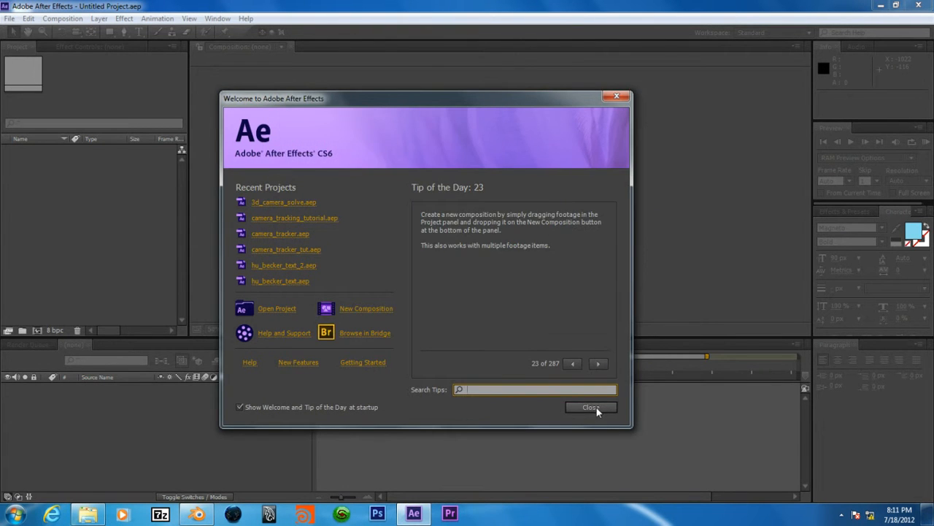
{"action": "left_click", "coordinate": [591, 407]}
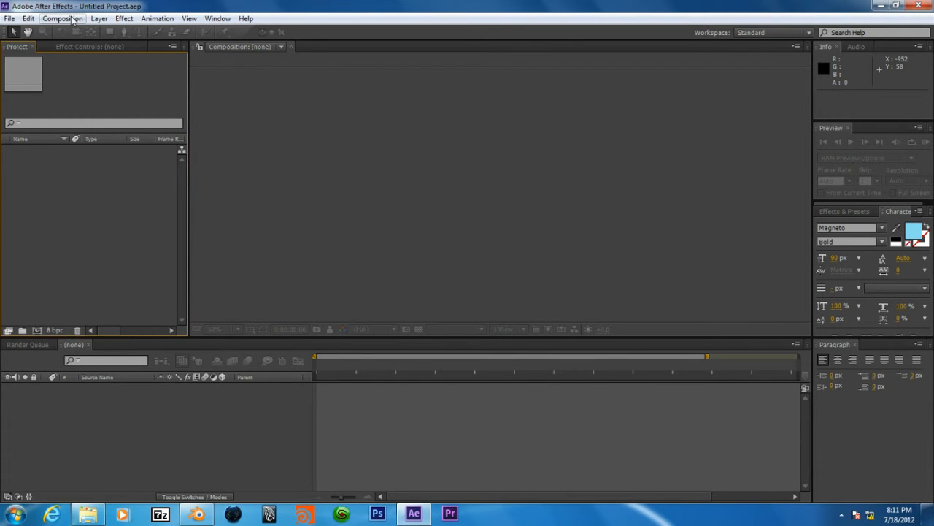
Import the 3d_camera_solve.AVI clip into the project and create a new composition from it.
{"action": "left_click", "coordinate": [97, 517]}
{"action": "left_click_drag", "start_coordinate": [457, 155], "coordinate": [48, 194]}
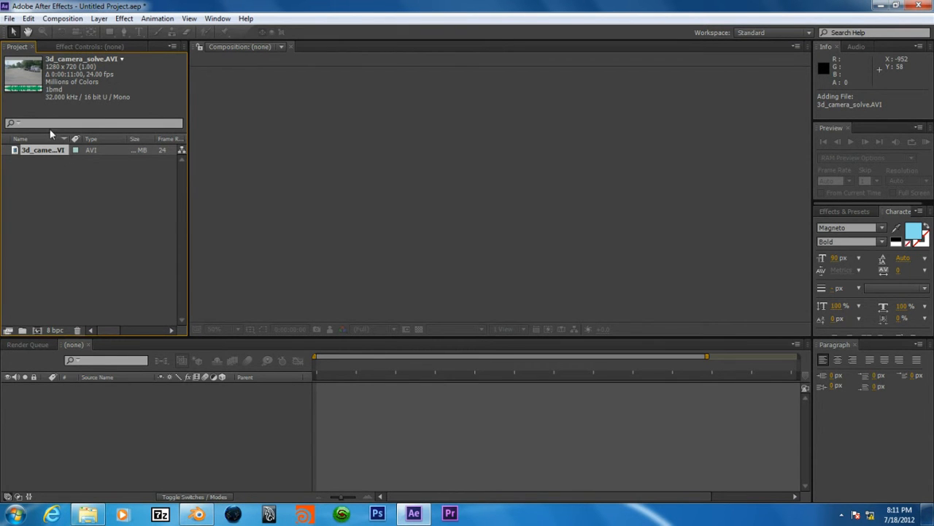
{"action": "left_click_drag", "start_coordinate": [45, 152], "coordinate": [37, 330]}
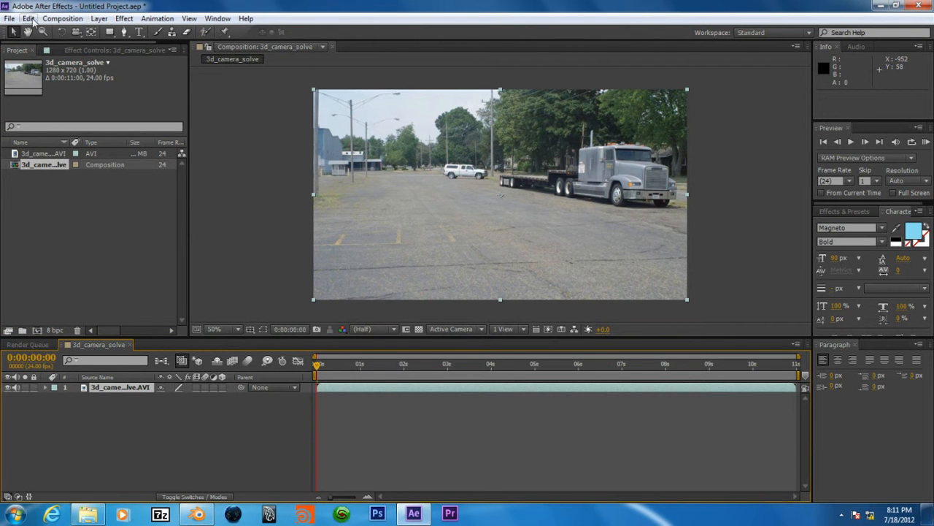
Check whether the Paste mocha camera and Paste mocha mask commands are available with the footage layer selected and deselected.
{"action": "left_click", "coordinate": [28, 18]}
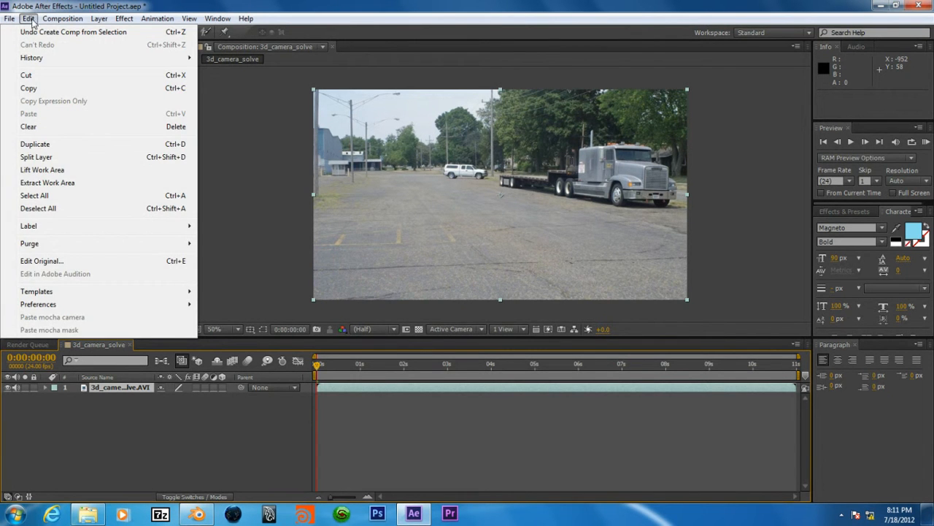
{"action": "left_click", "coordinate": [282, 457]}
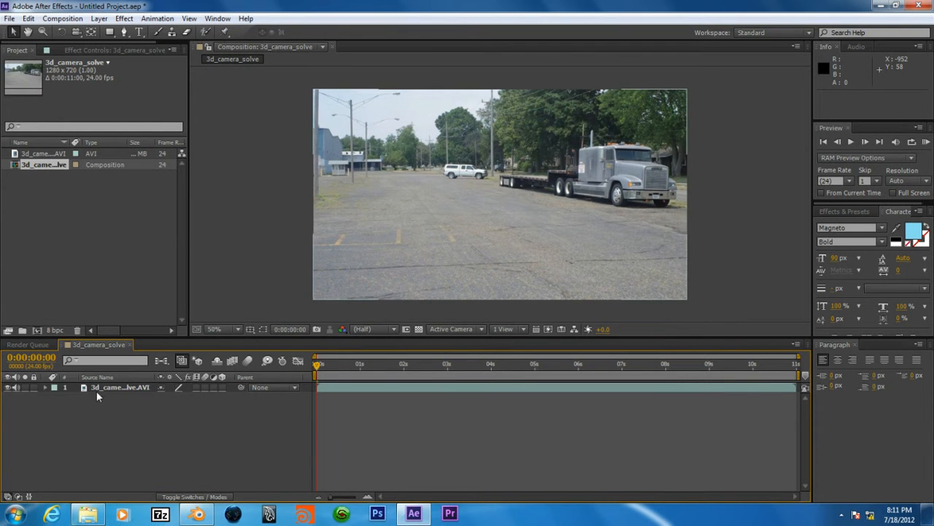
{"action": "left_click", "coordinate": [96, 391]}
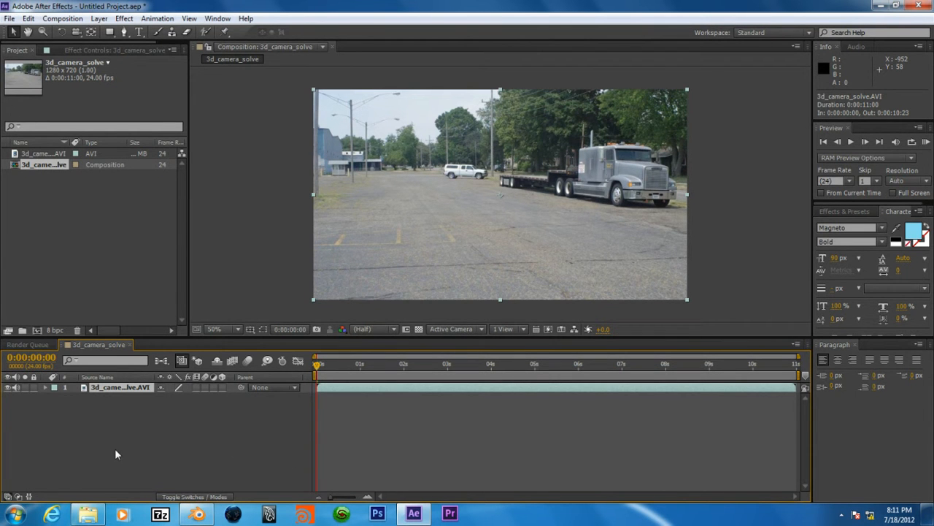
{"action": "left_click", "coordinate": [28, 19]}
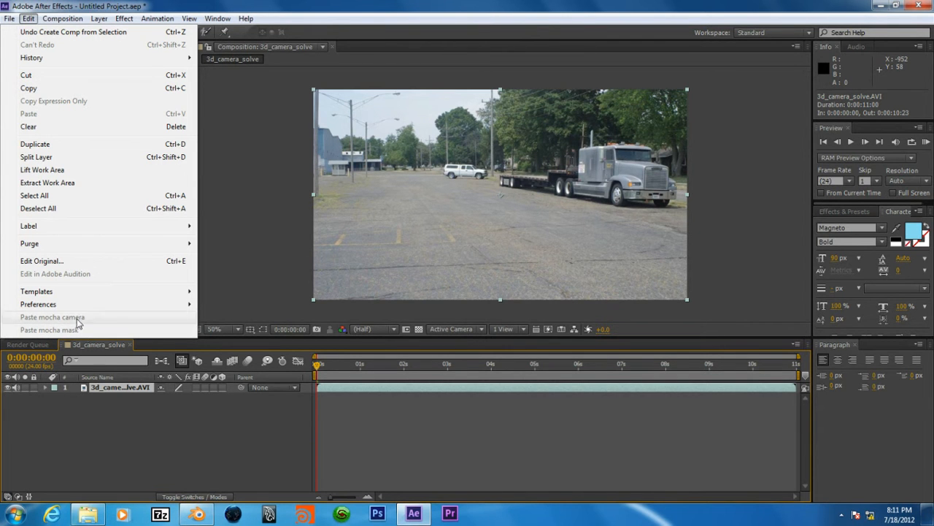
{"action": "left_click", "coordinate": [100, 409]}
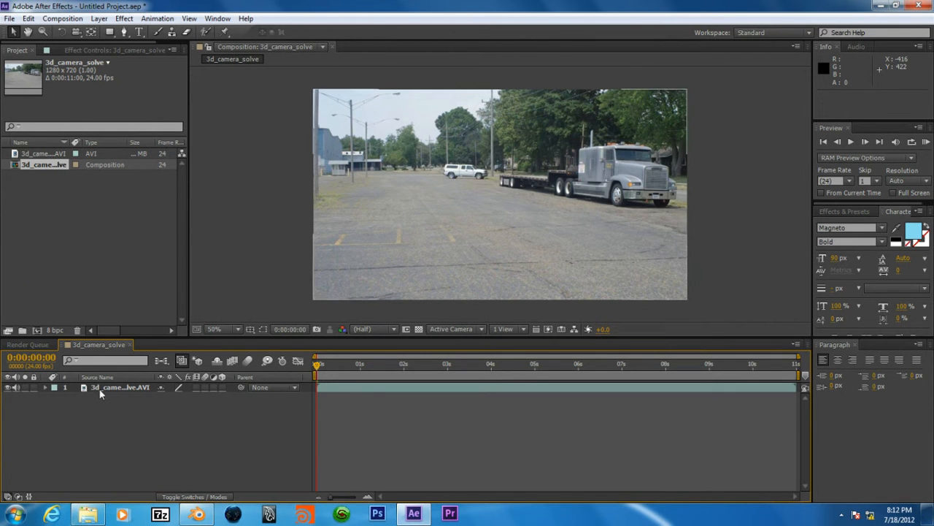
{"action": "left_click", "coordinate": [28, 19]}
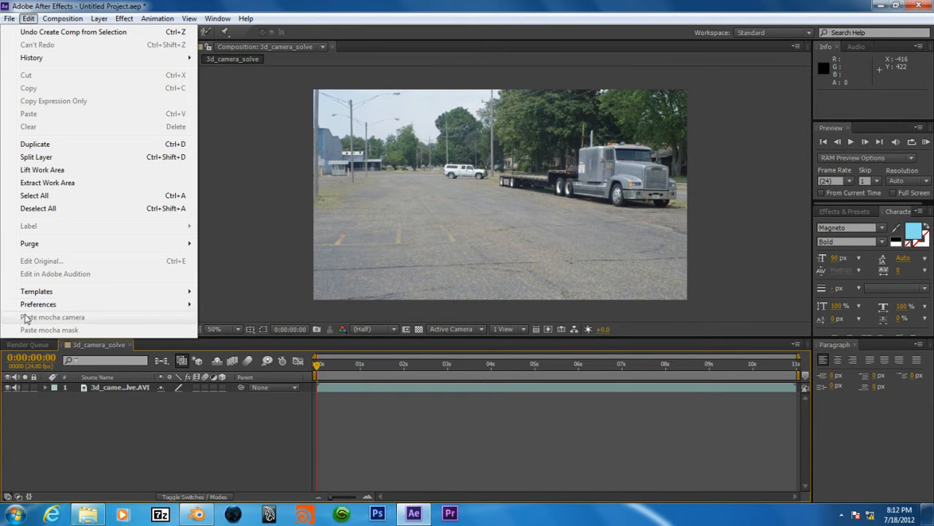
{"action": "left_click", "coordinate": [126, 451]}
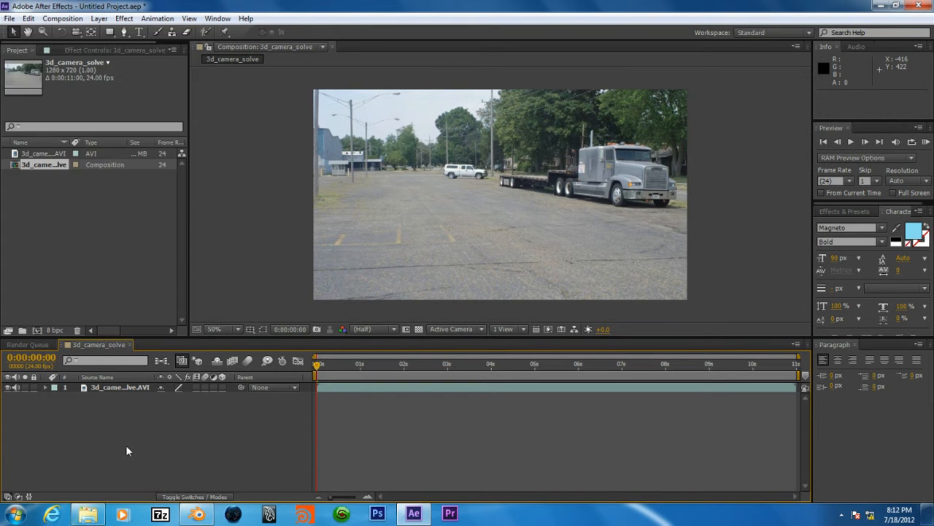
Copy all tracking data from the 3d_camera_solve text file and paste it into the composition as a mocha camera.
{"action": "left_click", "coordinate": [85, 514]}
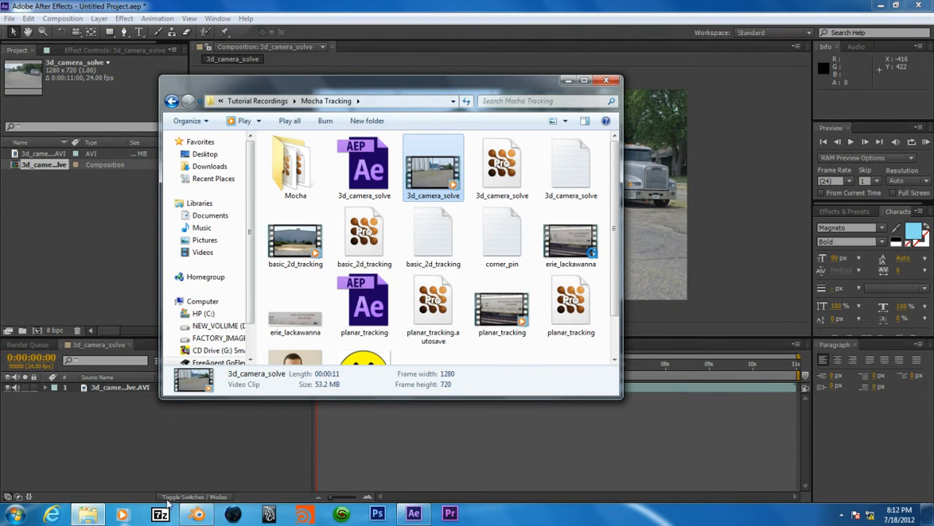
{"action": "left_click", "coordinate": [569, 190]}
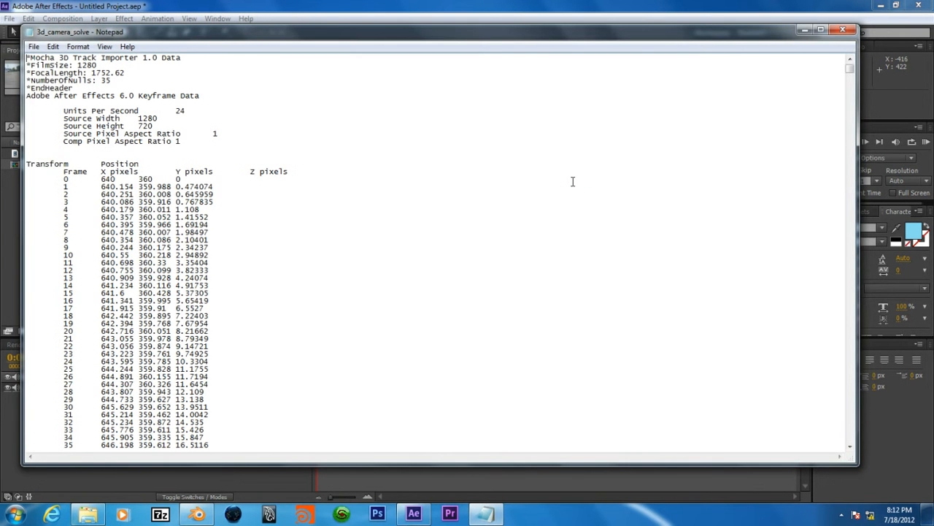
{"action": "key", "text": "ctrl+a"}
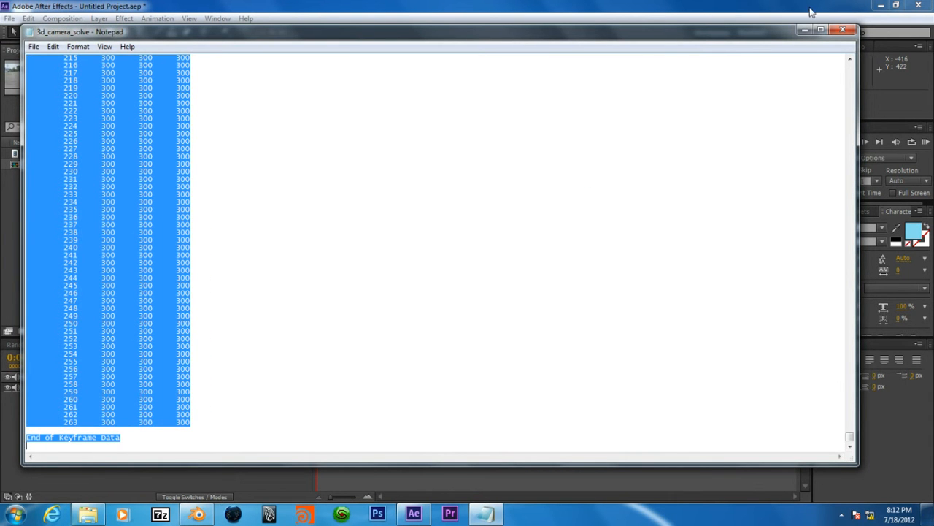
{"action": "left_click", "coordinate": [843, 29]}
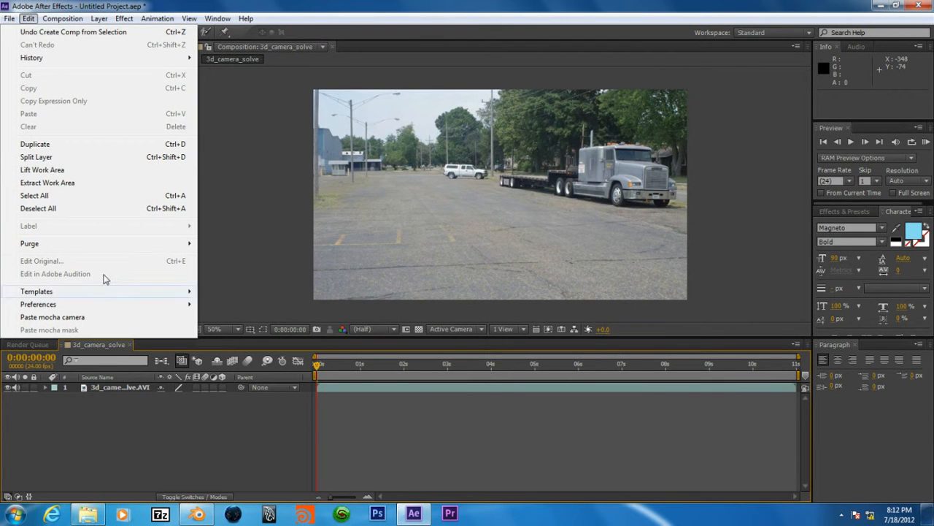
{"action": "left_click", "coordinate": [94, 318]}
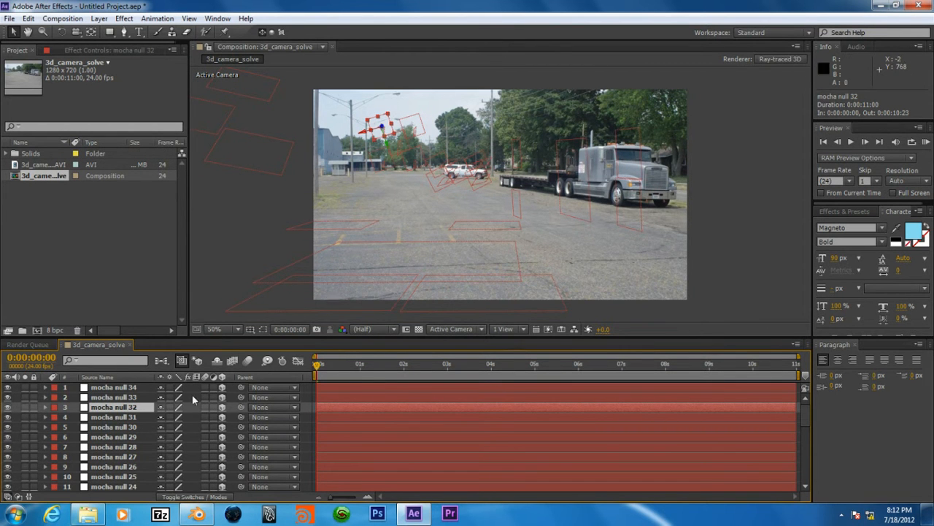
Examine the imported mocha null layers and the mocha camera in the composition's layer list.
{"action": "left_click", "coordinate": [113, 398]}
{"action": "scroll", "coordinate": [139, 404], "scroll_direction": "down", "scroll_amount": 2}
{"action": "scroll", "coordinate": [140, 403], "scroll_direction": "up", "scroll_amount": 2}
{"action": "scroll", "coordinate": [143, 401], "scroll_direction": "down", "scroll_amount": 2}
{"action": "scroll", "coordinate": [143, 401], "scroll_direction": "up", "scroll_amount": 2}
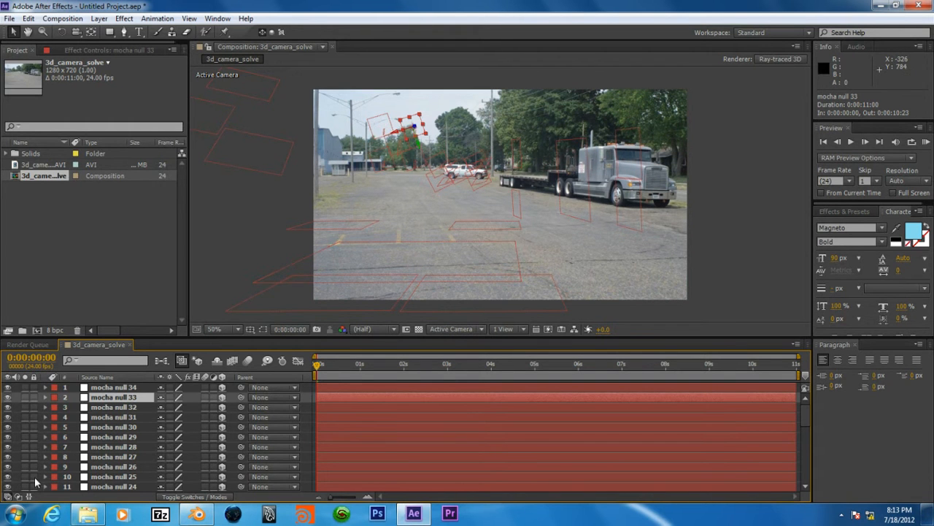
{"action": "left_click", "coordinate": [95, 409]}
{"action": "scroll", "coordinate": [130, 456], "scroll_direction": "down", "scroll_amount": 8}
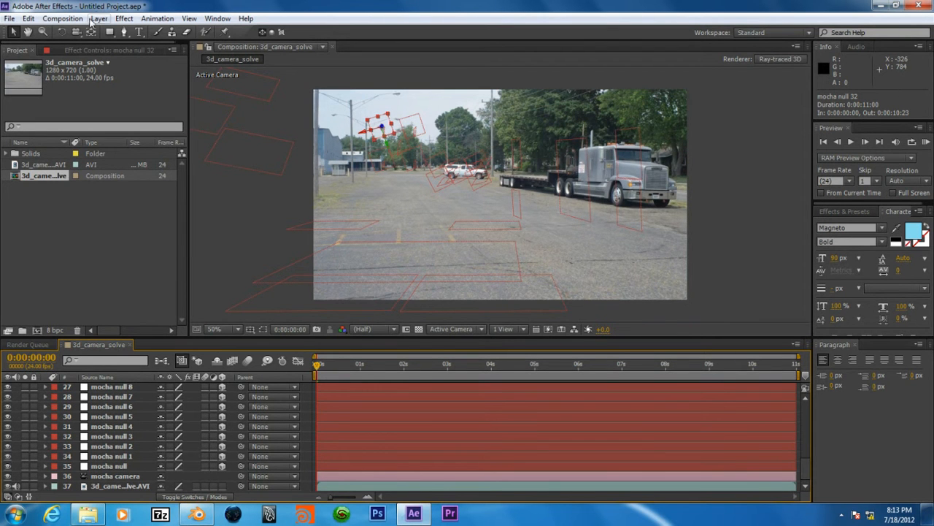
Add a text layer reading "mocha" over the pavement in front of the white pickup.
{"action": "left_click", "coordinate": [139, 33]}
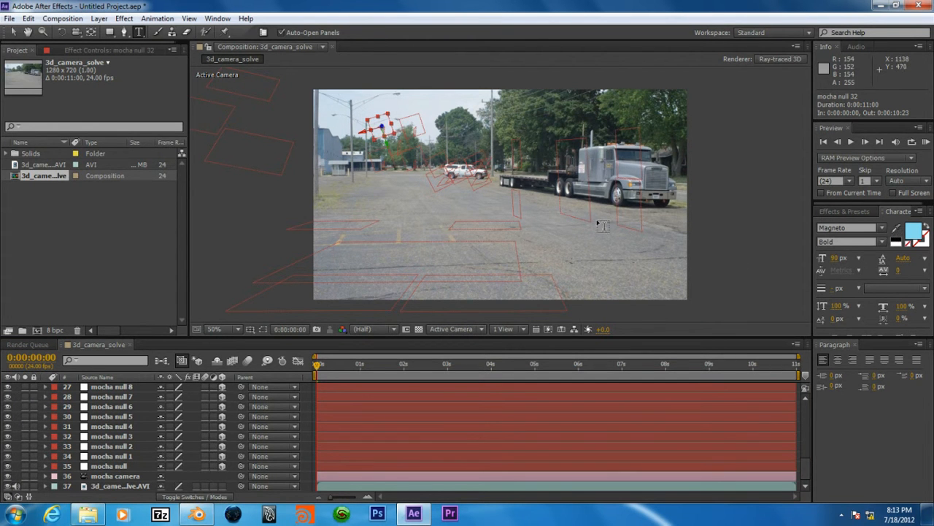
{"action": "left_click", "coordinate": [400, 201]}
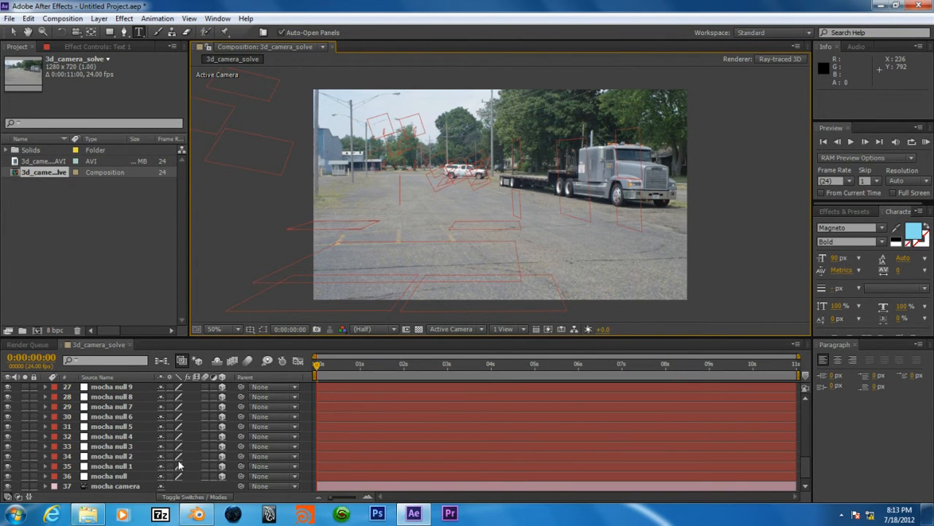
{"action": "type", "text": "mocha"}
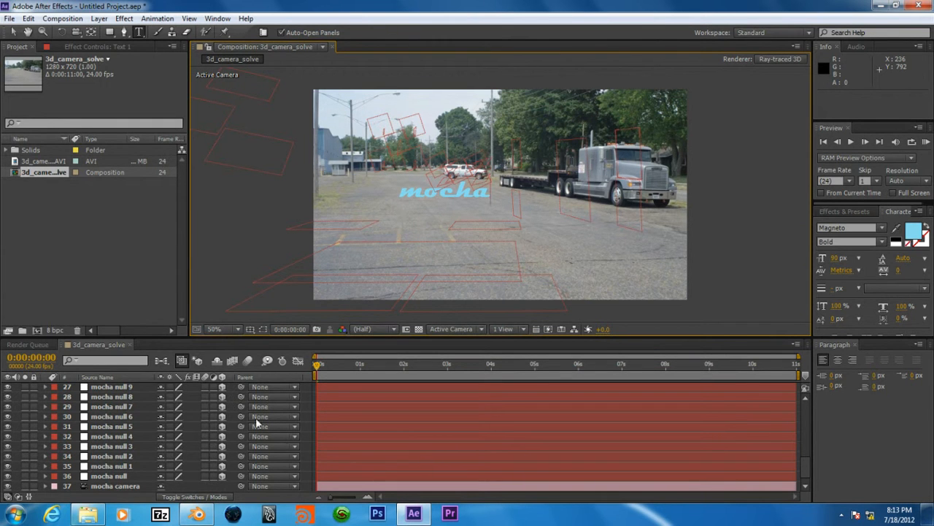
Make the "mocha" text layer a 3D layer.
{"action": "scroll", "coordinate": [95, 453], "scroll_direction": "up", "scroll_amount": 5}
{"action": "scroll", "coordinate": [99, 442], "scroll_direction": "up", "scroll_amount": 4}
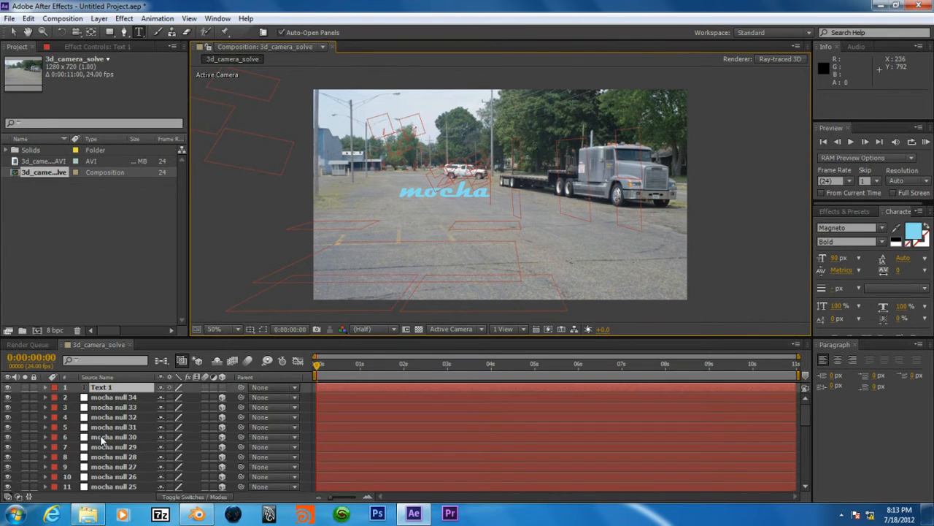
{"action": "left_click", "coordinate": [230, 389]}
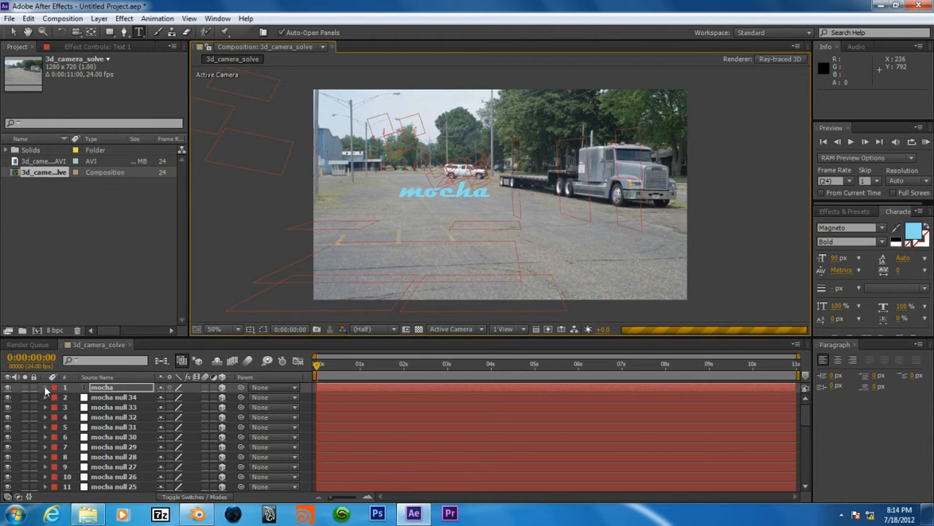
Expand the "mocha" text layer's properties and review its Geometry Options, including bevel and extrusion settings.
{"action": "left_click", "coordinate": [45, 387]}
{"action": "left_click", "coordinate": [46, 388]}
{"action": "left_click", "coordinate": [46, 387]}
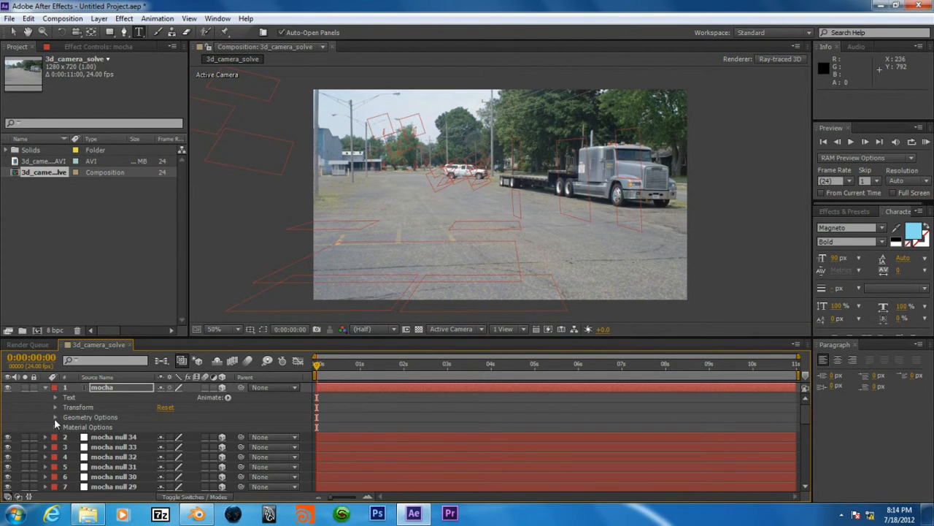
{"action": "left_click", "coordinate": [54, 416]}
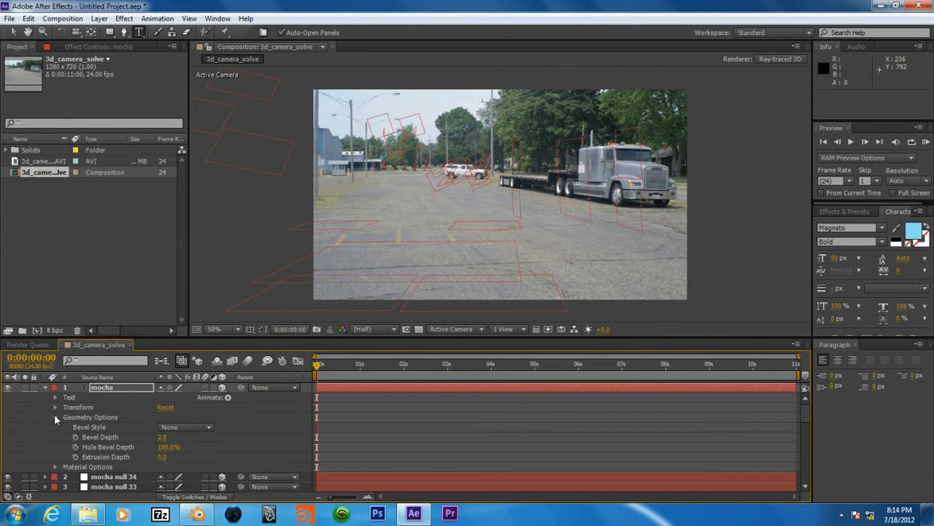
{"action": "left_click", "coordinate": [54, 416]}
{"action": "left_click", "coordinate": [54, 416]}
{"action": "left_click", "coordinate": [55, 416]}
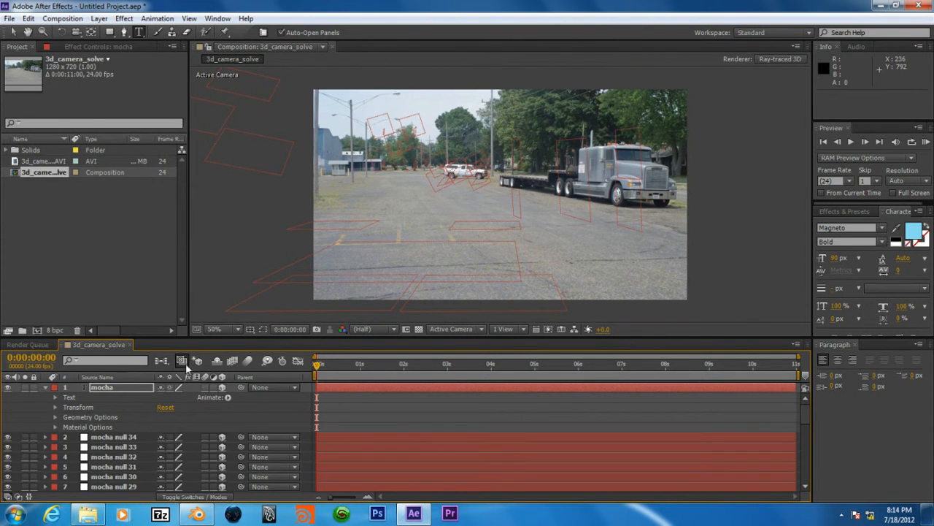
In the Top view, move the "mocha" text layer back in depth to a Z position of about 928.
{"action": "left_click", "coordinate": [442, 329]}
{"action": "left_click", "coordinate": [453, 403]}
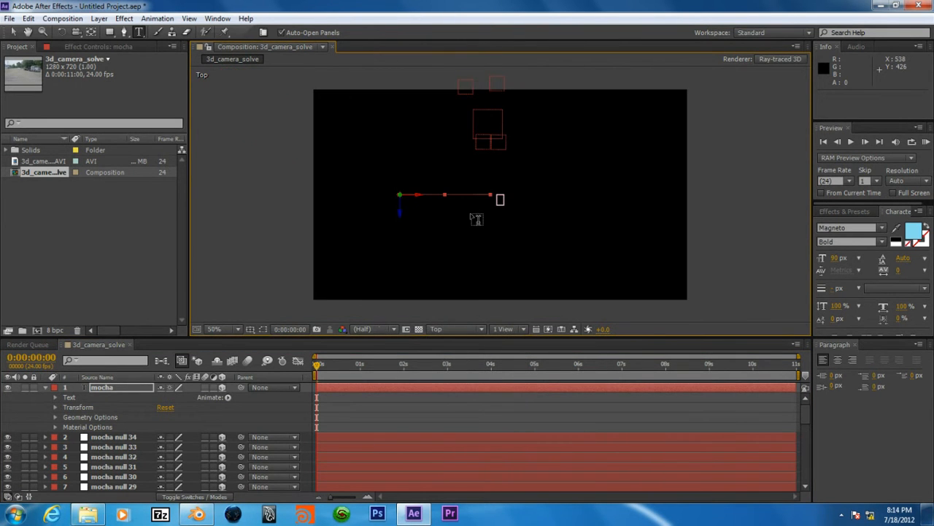
{"action": "scroll", "coordinate": [466, 216], "scroll_direction": "down", "scroll_amount": 4}
{"action": "scroll", "coordinate": [466, 216], "scroll_direction": "down", "scroll_amount": 2}
{"action": "left_click", "coordinate": [12, 33]}
{"action": "left_click_drag", "start_coordinate": [475, 198], "coordinate": [474, 128]}
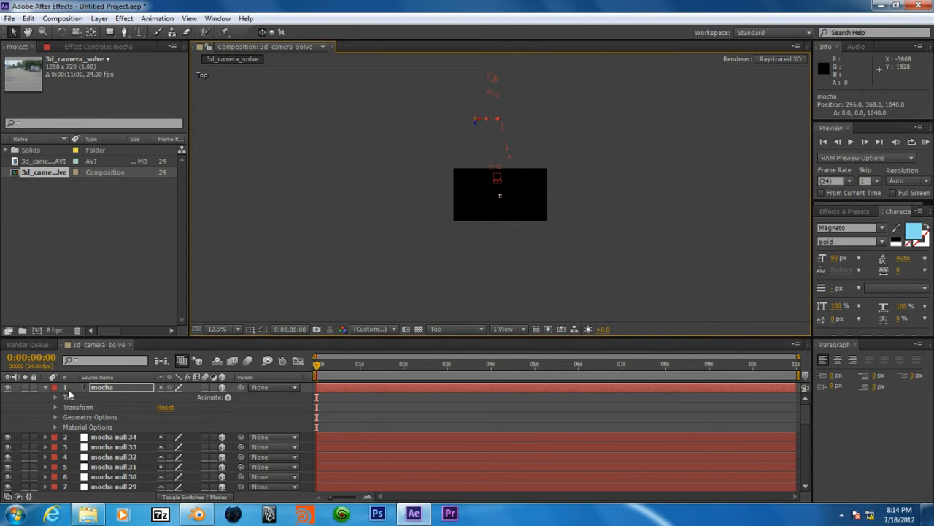
{"action": "left_click", "coordinate": [54, 408]}
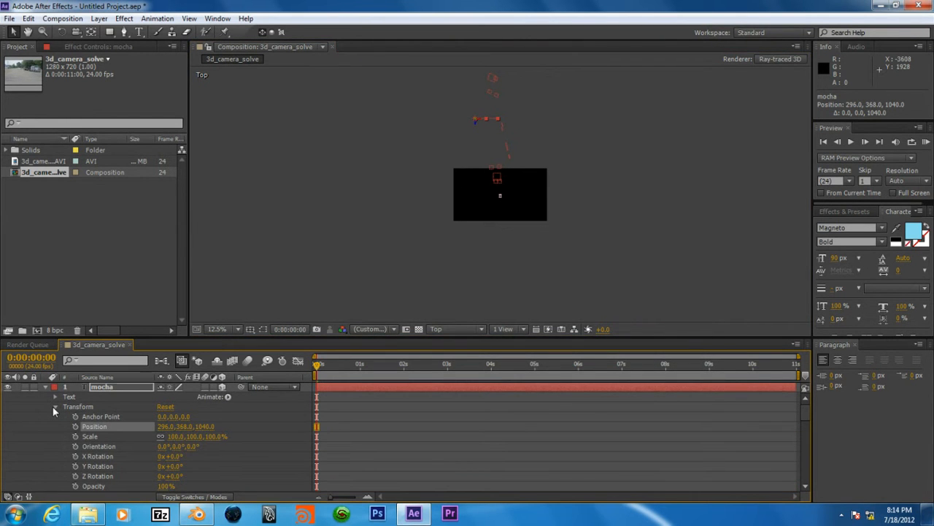
{"action": "left_click", "coordinate": [53, 407]}
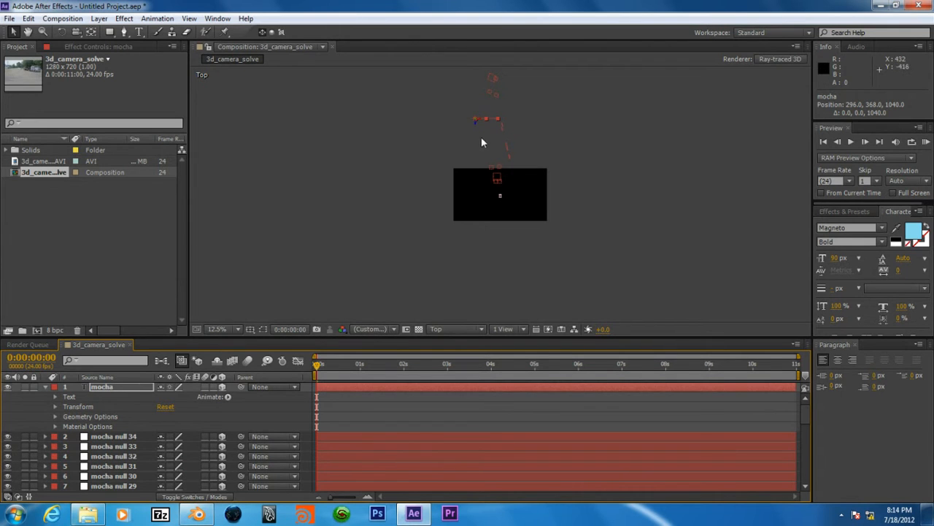
{"action": "left_click_drag", "start_coordinate": [474, 126], "coordinate": [476, 135]}
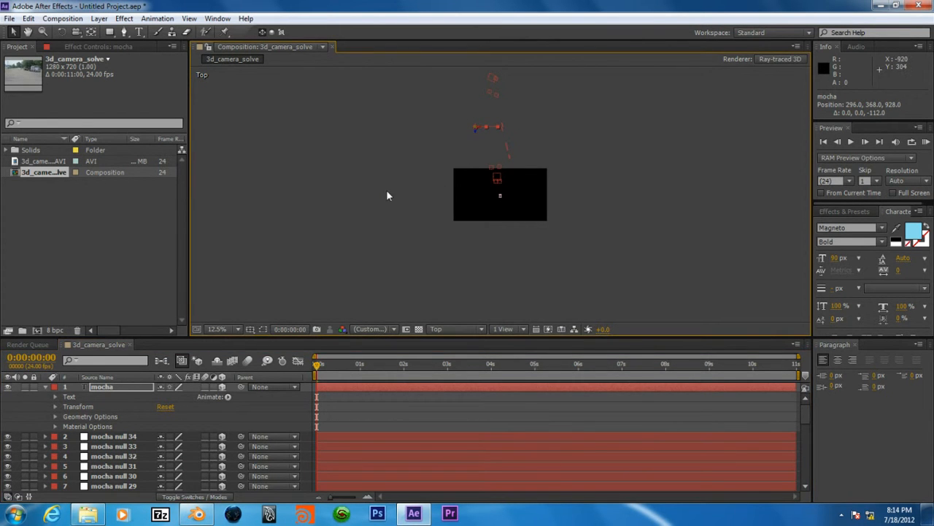
Add a new white solid layer to the composition with the default solid settings.
{"action": "left_click_drag", "start_coordinate": [396, 188], "coordinate": [368, 206]}
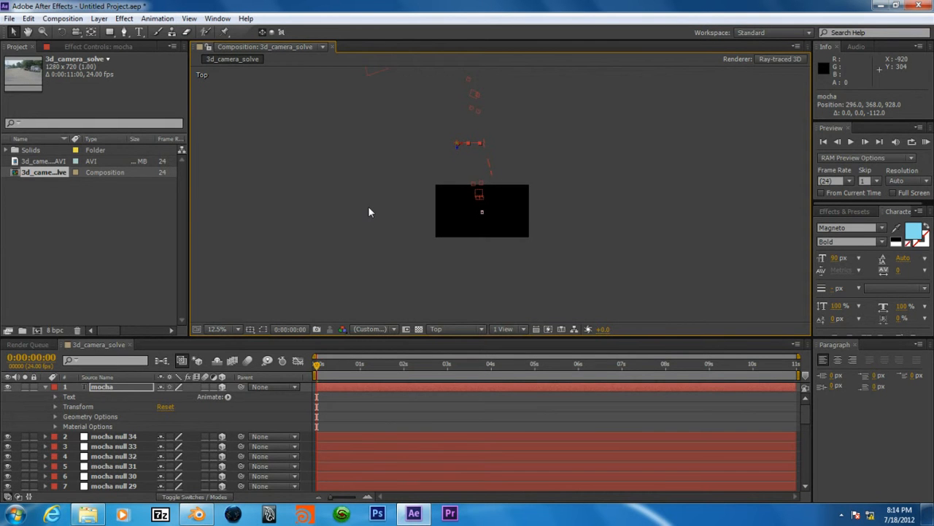
{"action": "left_click", "coordinate": [106, 19]}
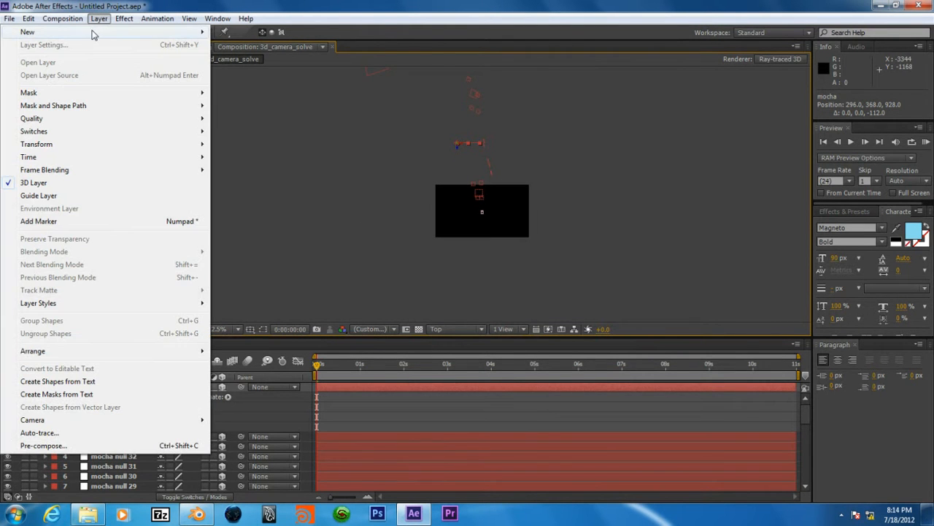
{"action": "mouse_move", "coordinate": [95, 32]}
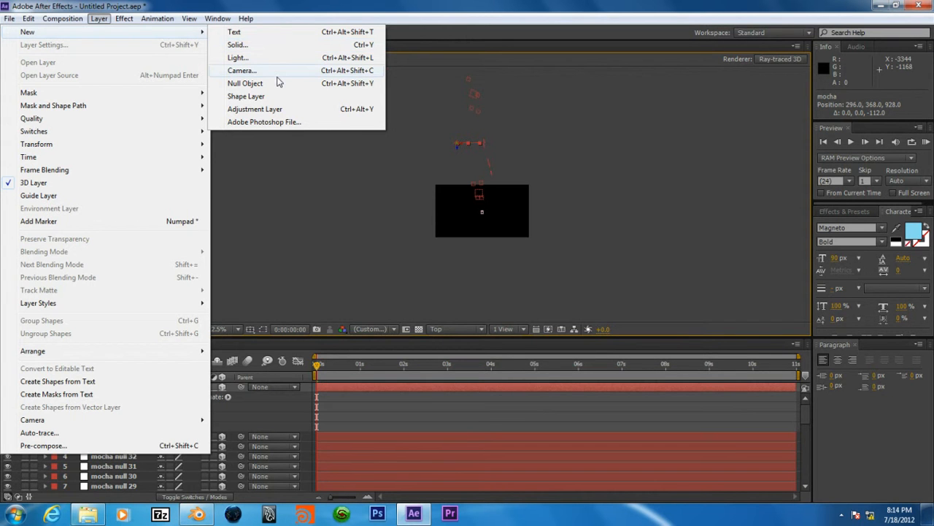
{"action": "left_click", "coordinate": [270, 44]}
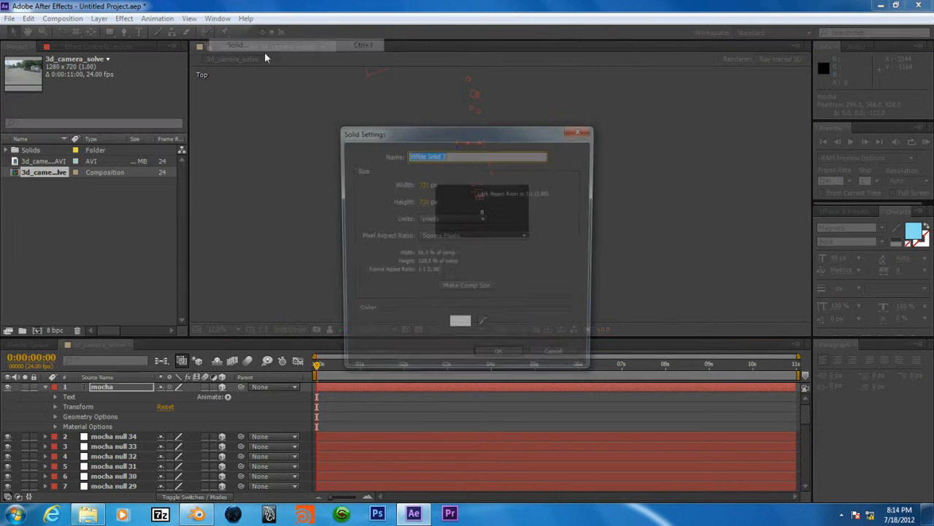
{"action": "left_click", "coordinate": [492, 359]}
{"action": "left_click", "coordinate": [44, 387]}
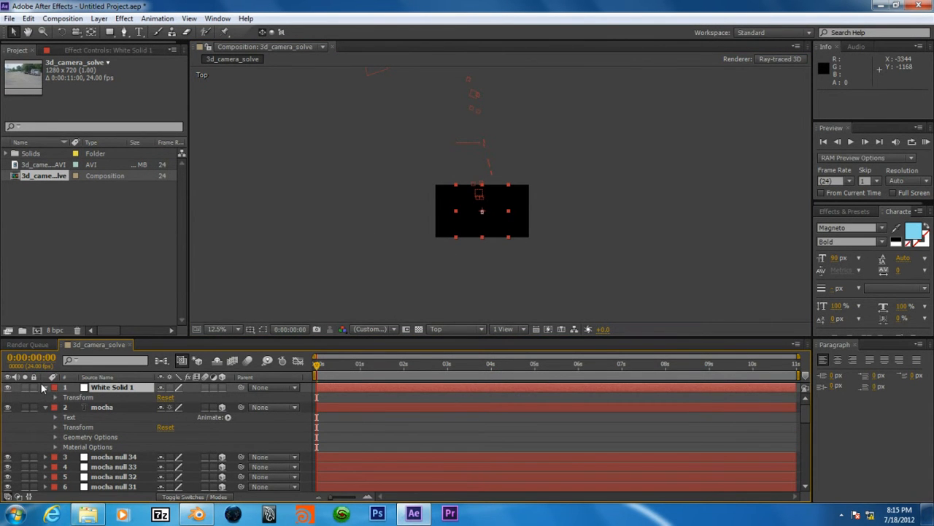
{"action": "left_click", "coordinate": [42, 392]}
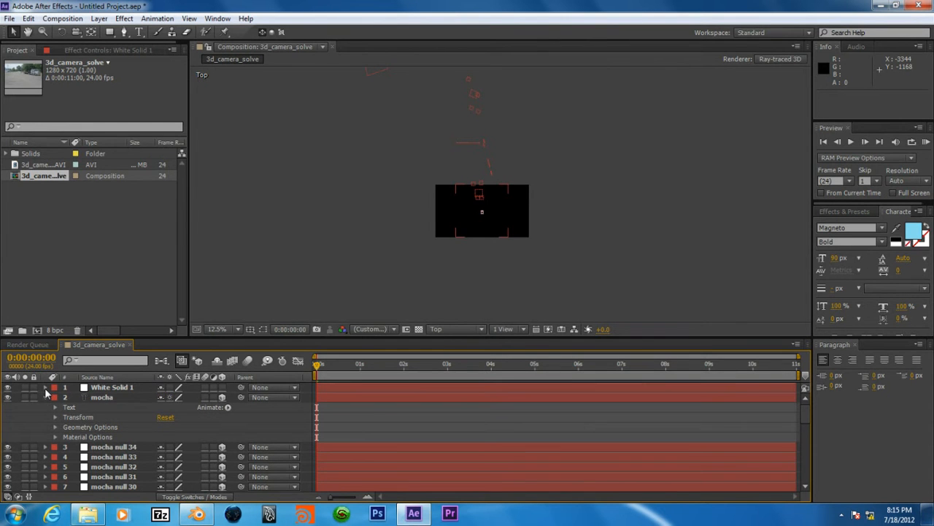
{"action": "left_click", "coordinate": [95, 390]}
{"action": "double_click", "coordinate": [94, 392]}
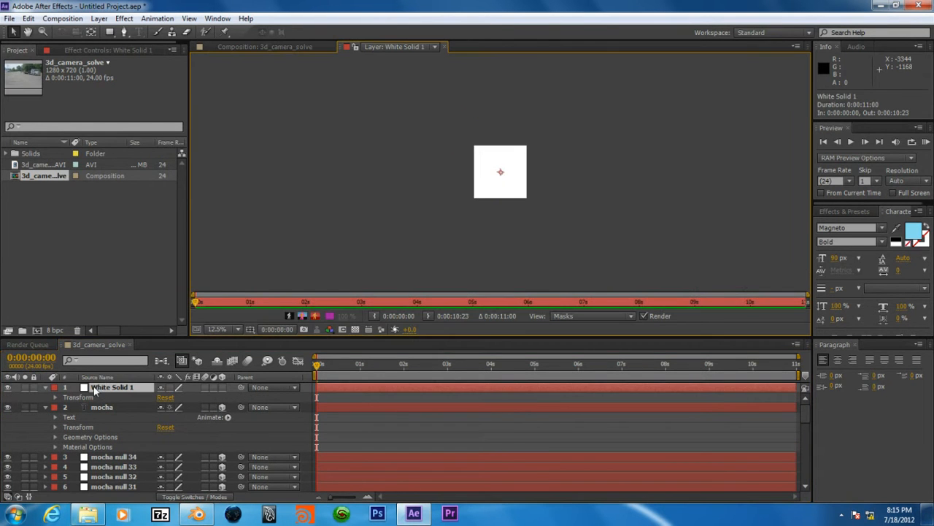
{"action": "left_click", "coordinate": [444, 46]}
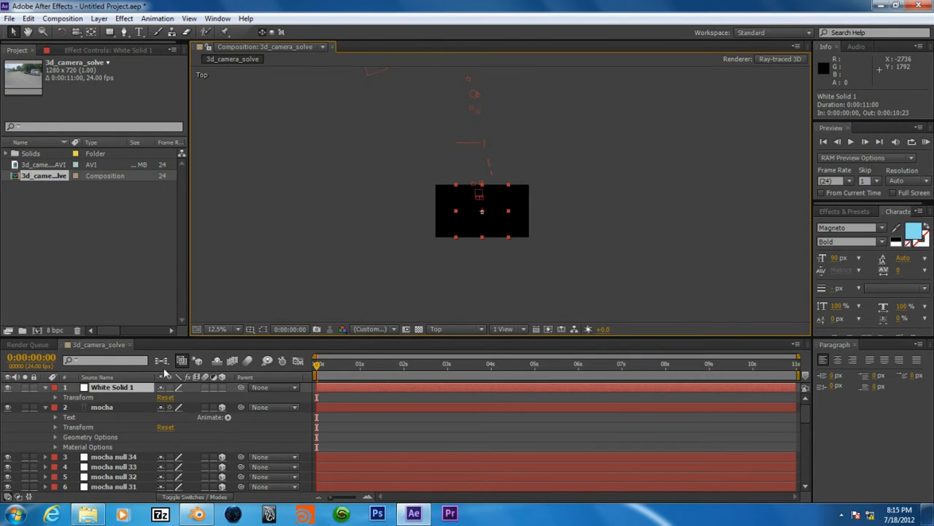
{"action": "left_click", "coordinate": [81, 398]}
{"action": "left_click", "coordinate": [88, 389]}
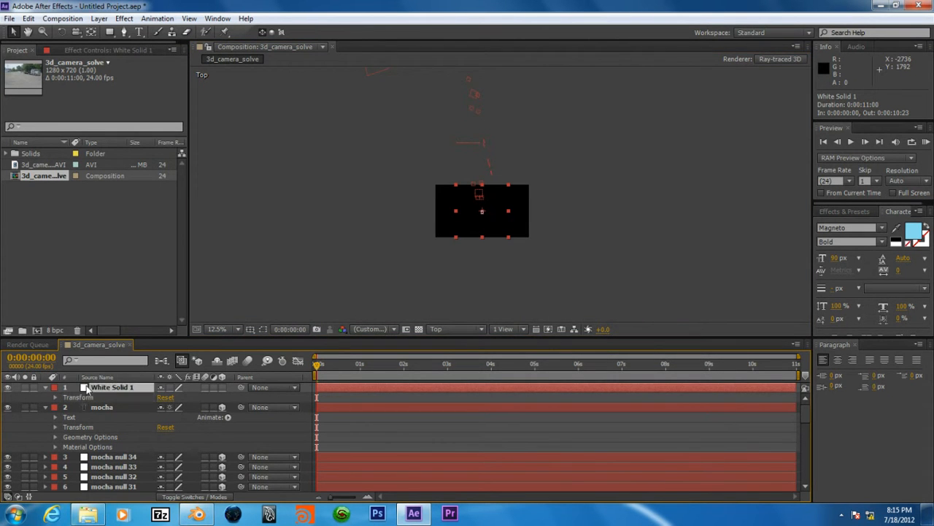
Rename the white solid layer as "Shadow Catcher" and return to the composition view.
{"action": "double_click", "coordinate": [114, 388]}
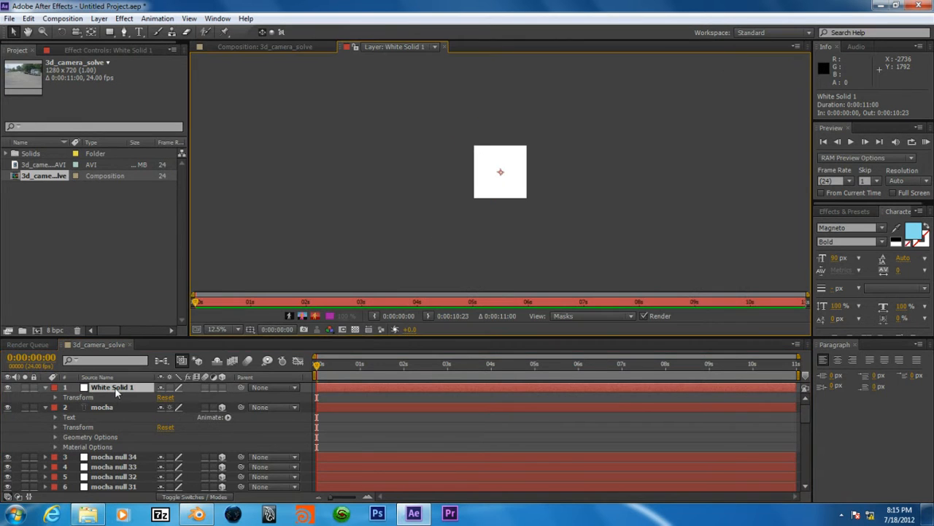
{"action": "right_click", "coordinate": [114, 386]}
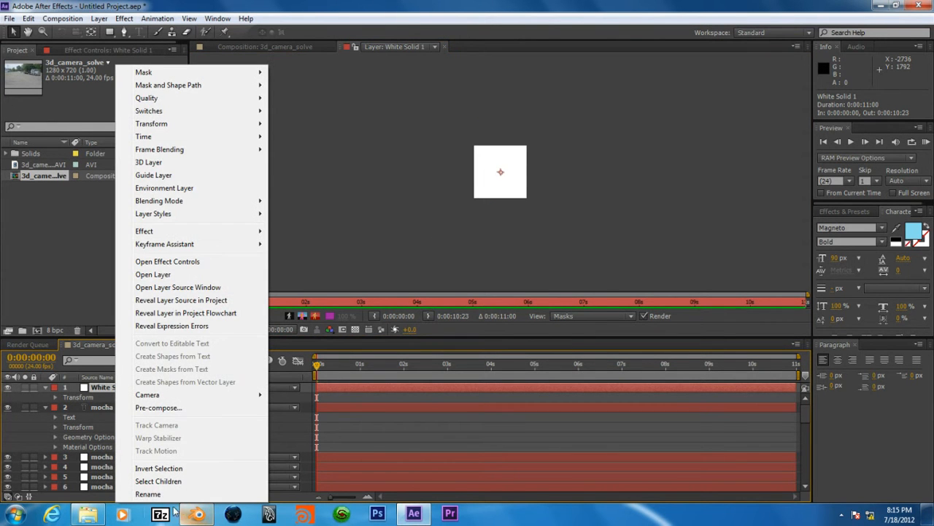
{"action": "left_click", "coordinate": [150, 494]}
{"action": "type", "text": "Shadow C"}
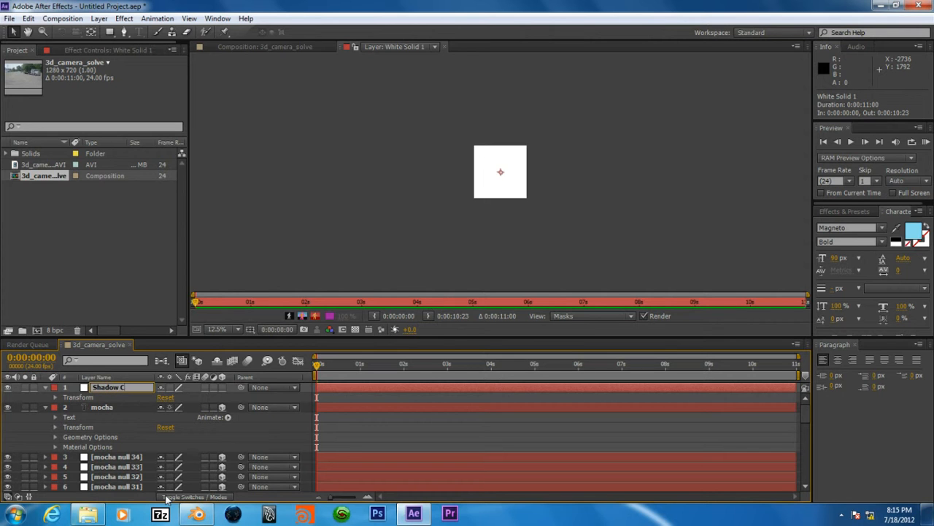
{"action": "type", "text": "atcher"}
{"action": "key", "text": "Return"}
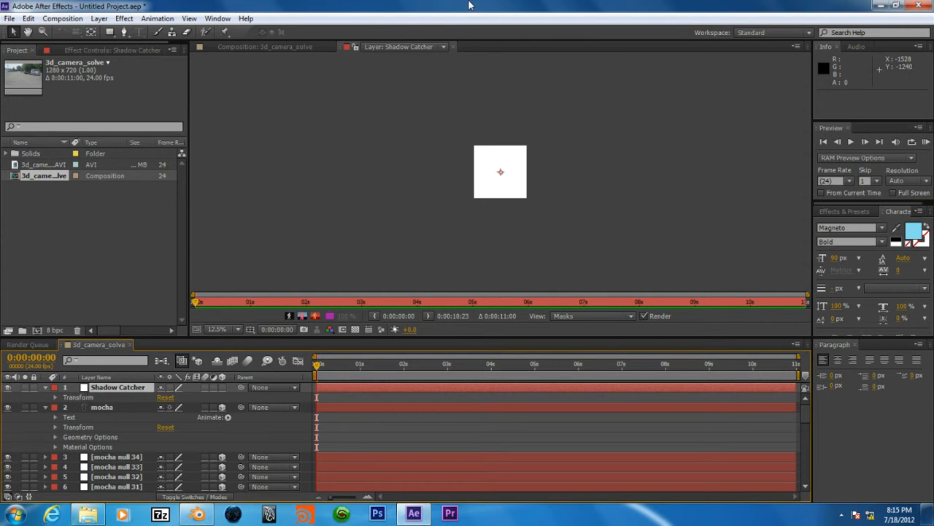
{"action": "left_click", "coordinate": [450, 47]}
{"action": "left_click", "coordinate": [454, 46]}
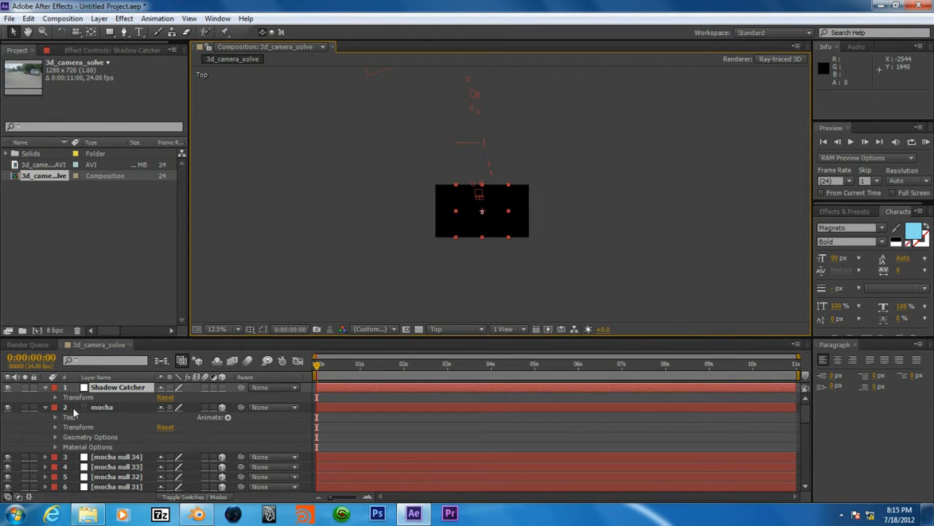
Switch to the Left view and examine where the "mocha" text and Shadow Catcher layers sit relative to the mocha nulls.
{"action": "left_click", "coordinate": [76, 437]}
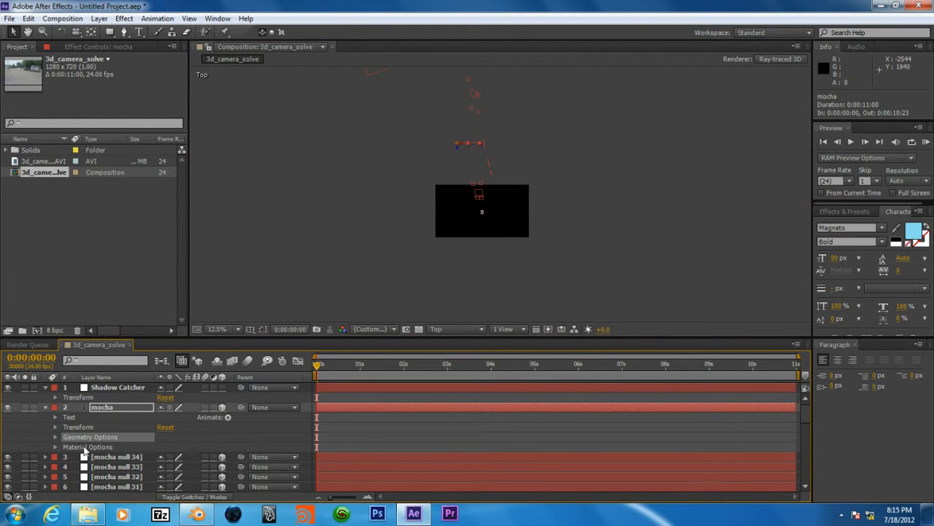
{"action": "left_click", "coordinate": [460, 328]}
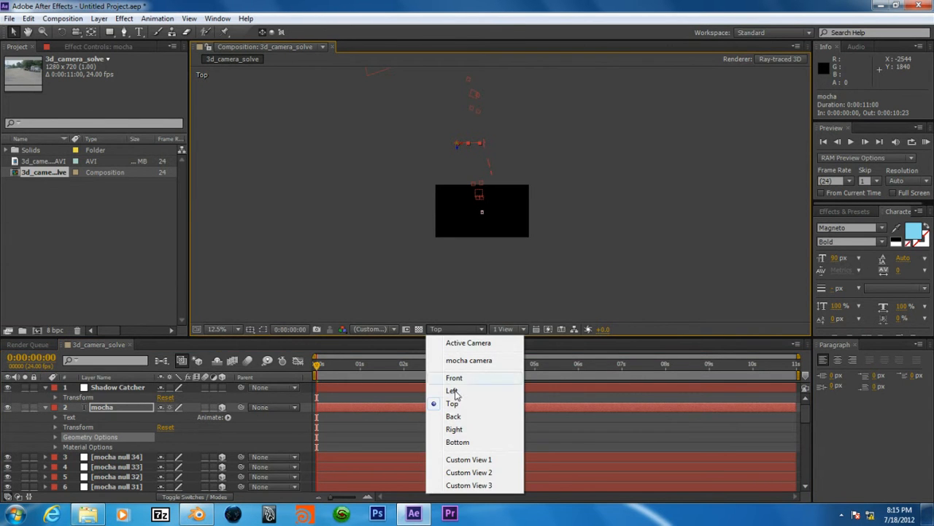
{"action": "left_click", "coordinate": [466, 393]}
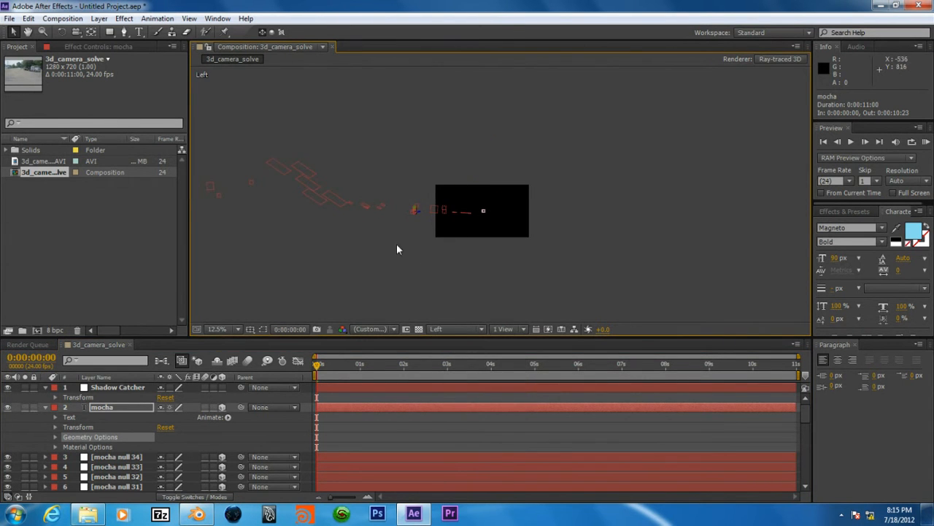
{"action": "key", "text": "period"}
{"action": "left_click_drag", "start_coordinate": [429, 235], "coordinate": [525, 207]}
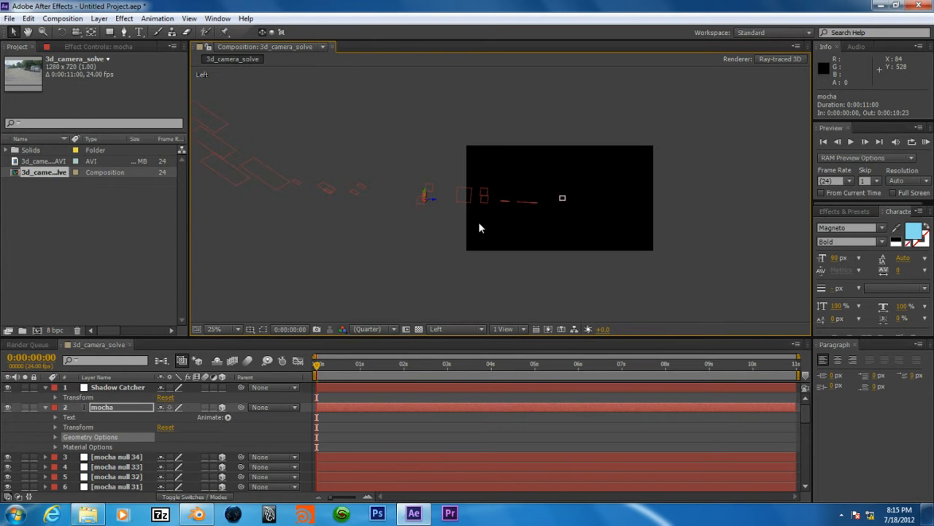
{"action": "scroll", "coordinate": [452, 237], "scroll_direction": "up", "scroll_amount": 1}
{"action": "key", "text": "period"}
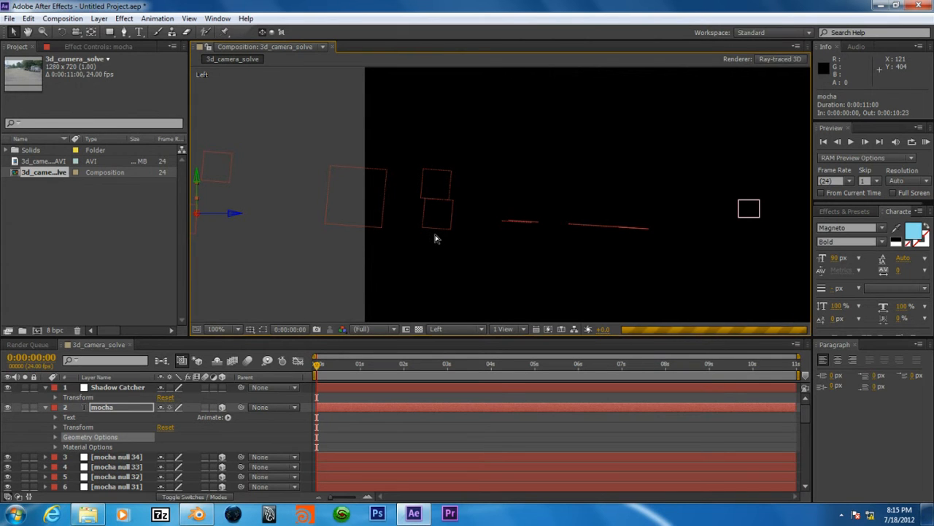
{"action": "key", "text": "comma"}
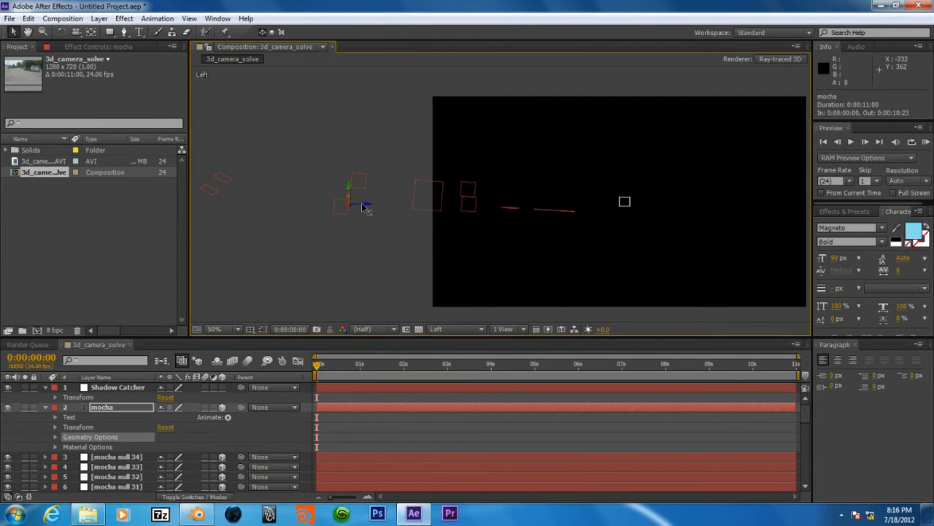
{"action": "left_click_drag", "start_coordinate": [310, 217], "coordinate": [442, 216]}
{"action": "scroll", "coordinate": [440, 218], "scroll_direction": "up", "scroll_amount": 1}
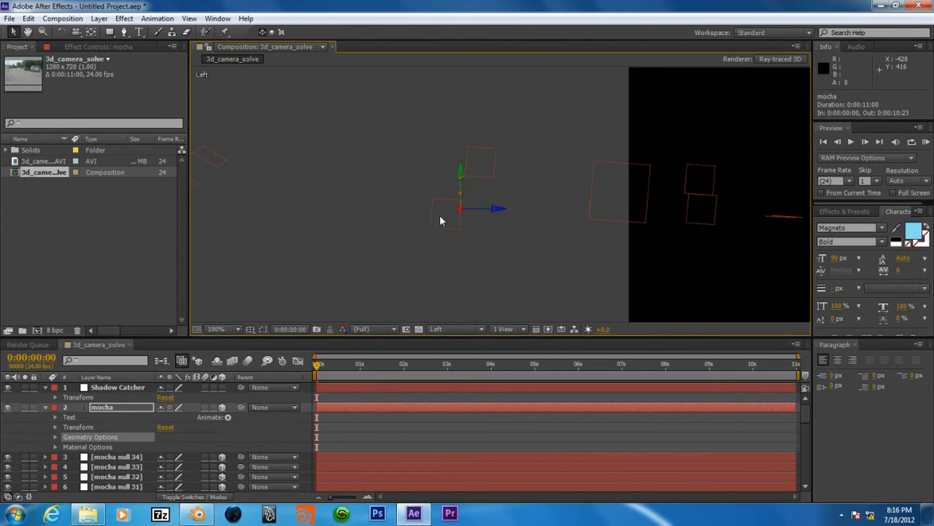
{"action": "left_click", "coordinate": [126, 387]}
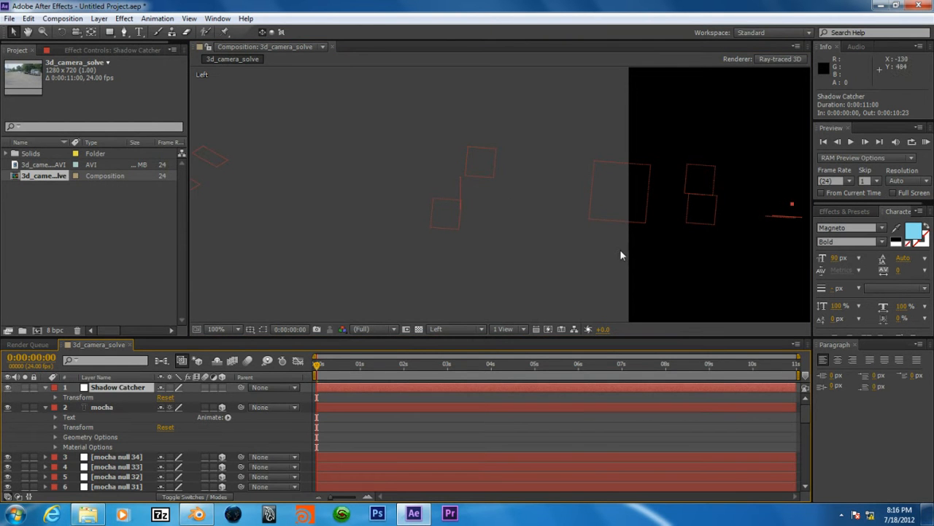
{"action": "left_click_drag", "start_coordinate": [454, 204], "coordinate": [329, 220]}
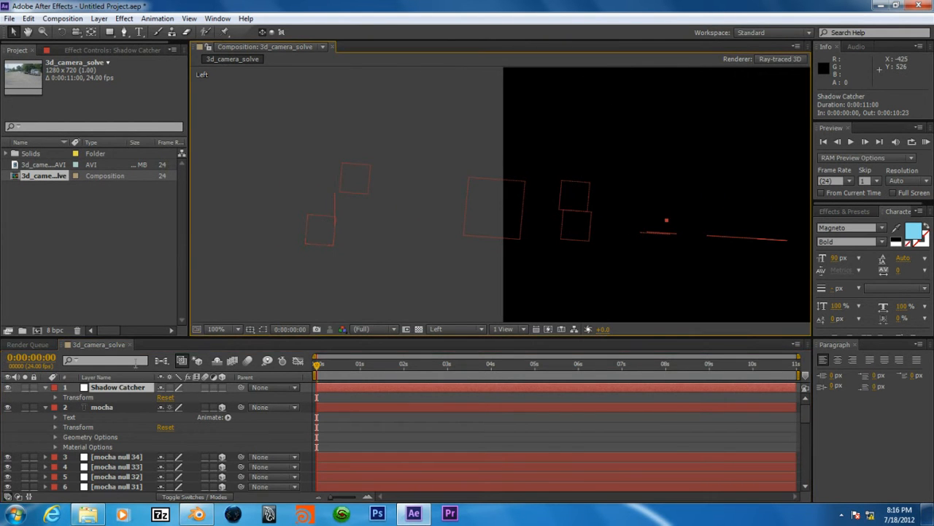
In the Left view, raise the "mocha" text layer to a Y position of about 340.
{"action": "left_click", "coordinate": [98, 409]}
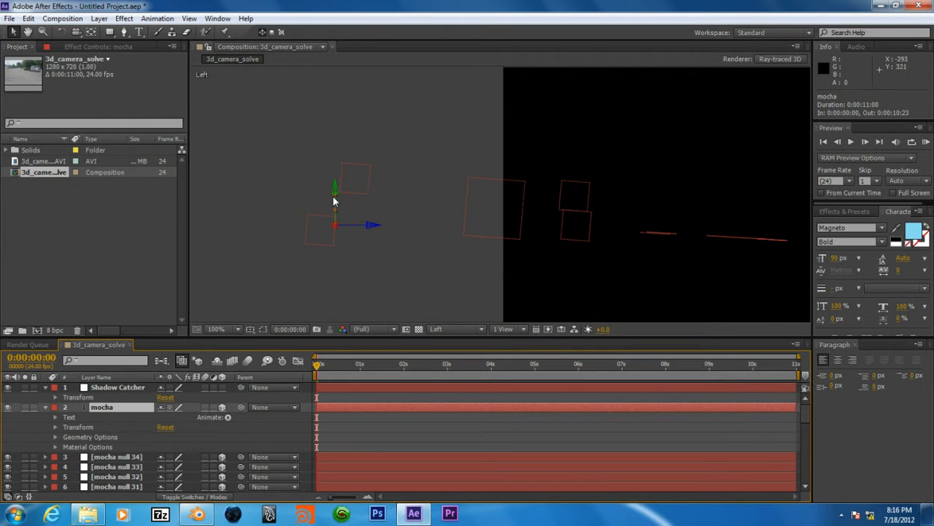
{"action": "left_click_drag", "start_coordinate": [334, 194], "coordinate": [334, 171]}
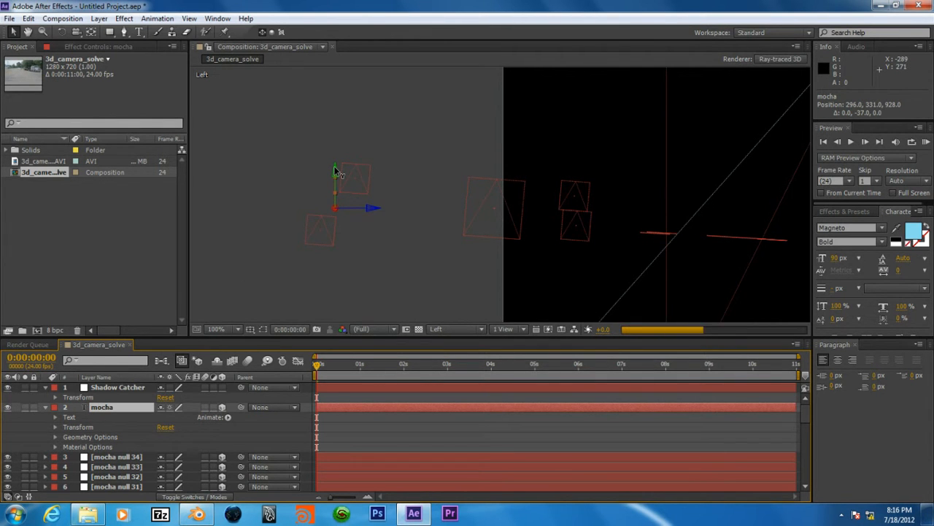
{"action": "left_click_drag", "start_coordinate": [335, 171], "coordinate": [310, 153]}
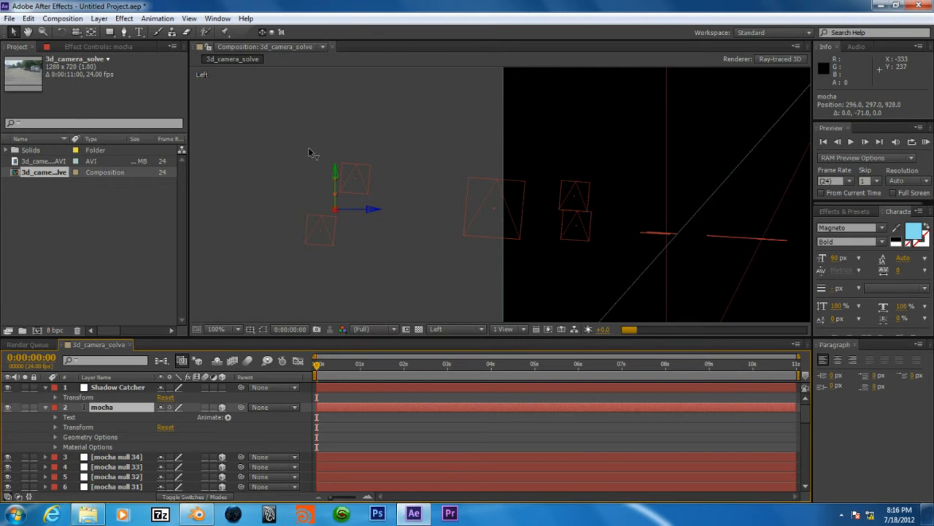
{"action": "right_click", "coordinate": [309, 152]}
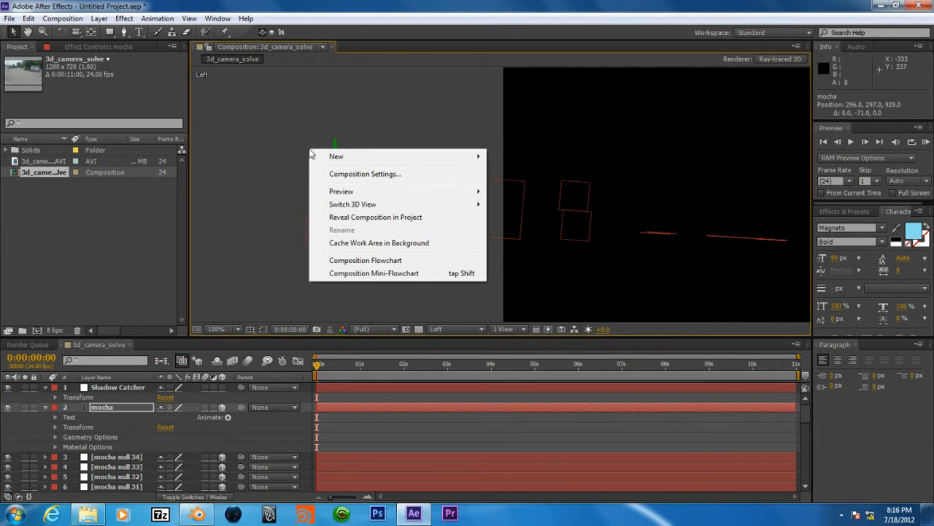
{"action": "left_click", "coordinate": [297, 149]}
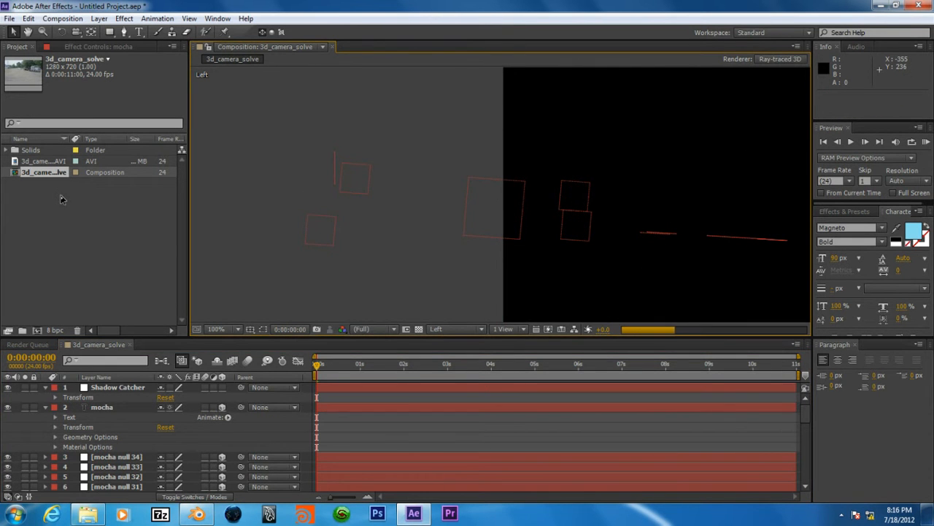
{"action": "left_click", "coordinate": [332, 175]}
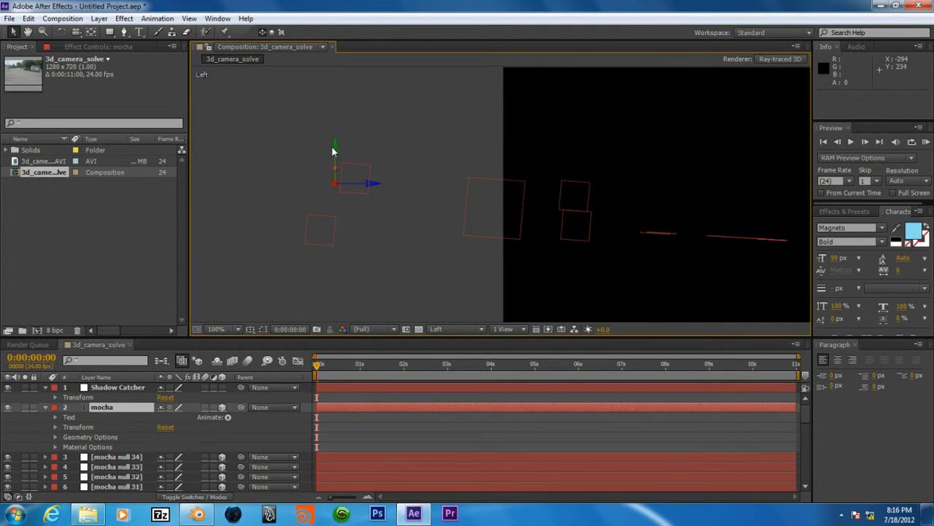
{"action": "left_click_drag", "start_coordinate": [333, 151], "coordinate": [338, 178]}
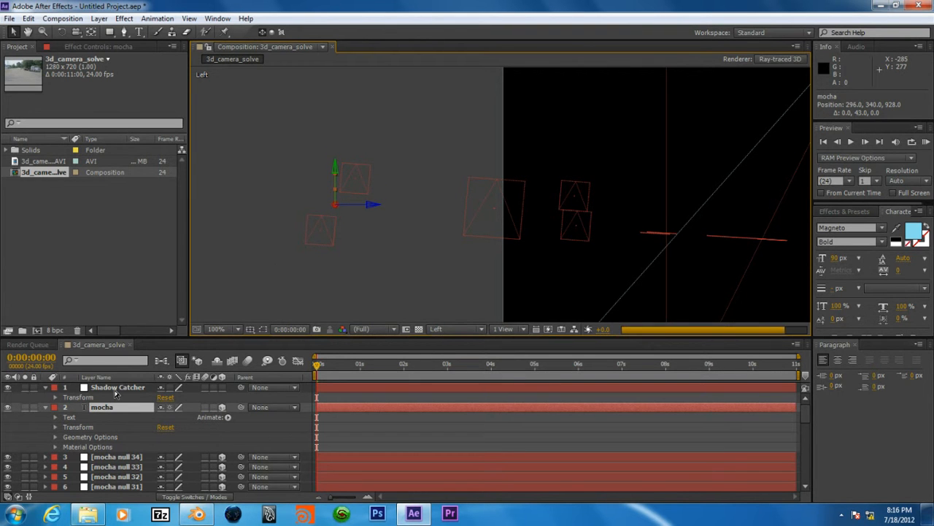
Make the Shadow Catcher a 3D layer, set its anchor point Y to 364, and reveal its transform properties.
{"action": "left_click", "coordinate": [115, 392]}
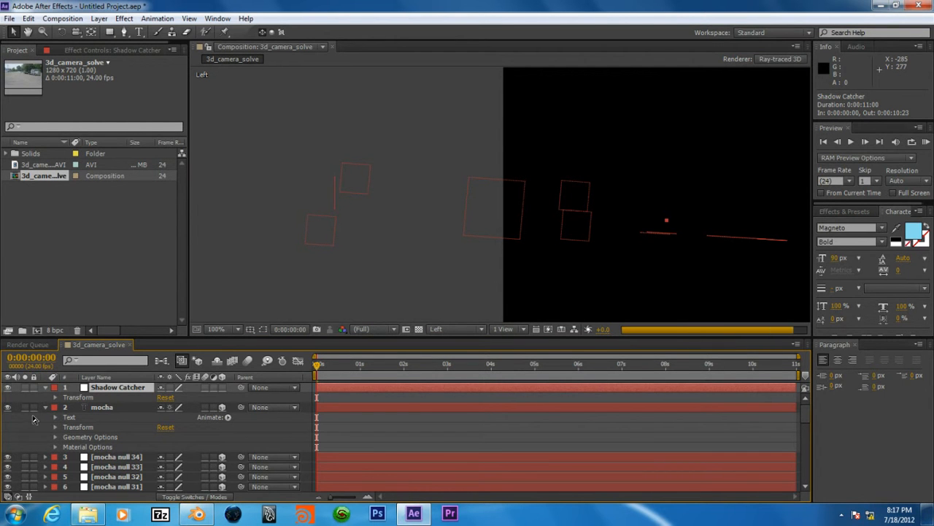
{"action": "left_click", "coordinate": [55, 396]}
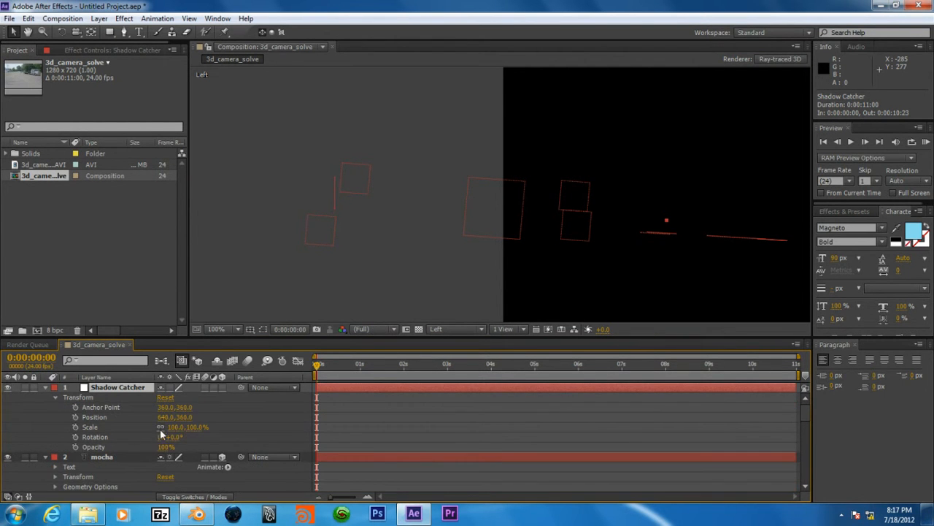
{"action": "left_click_drag", "start_coordinate": [189, 408], "coordinate": [192, 409]}
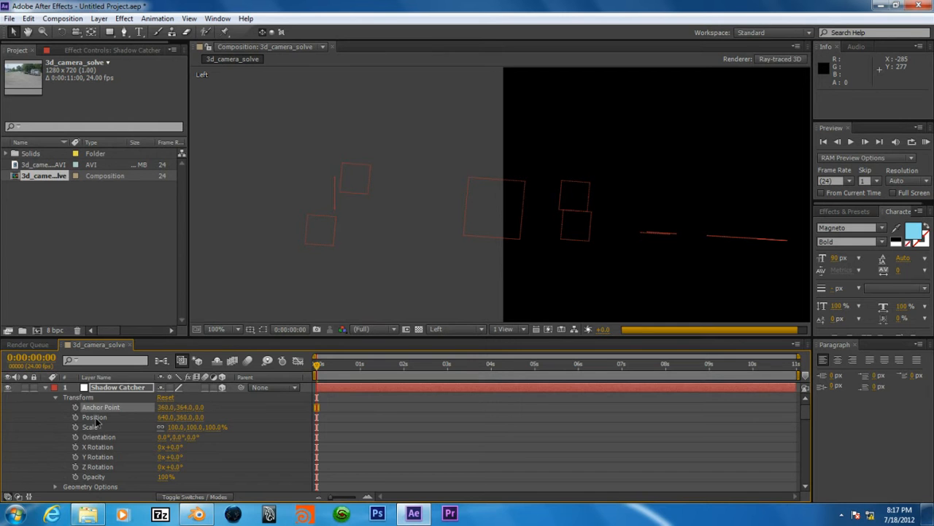
{"action": "key", "text": "ctrl+z"}
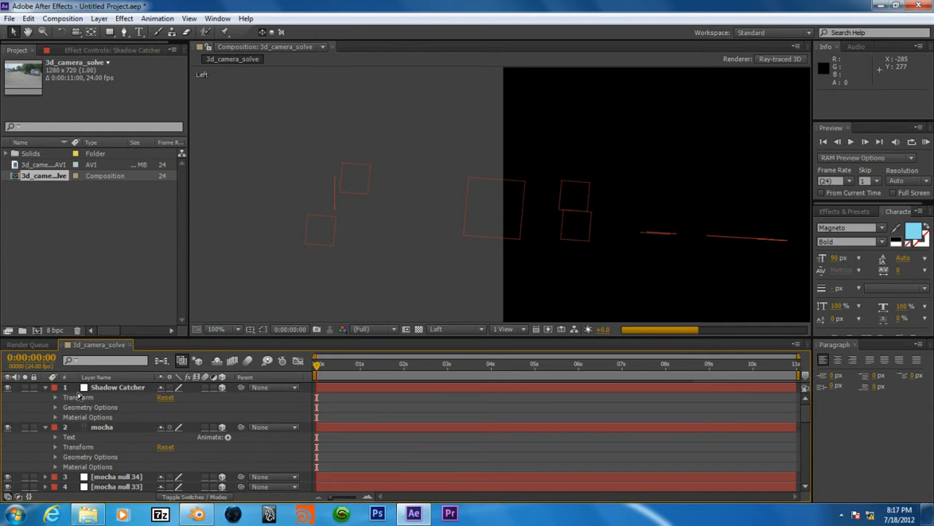
{"action": "left_click", "coordinate": [56, 397]}
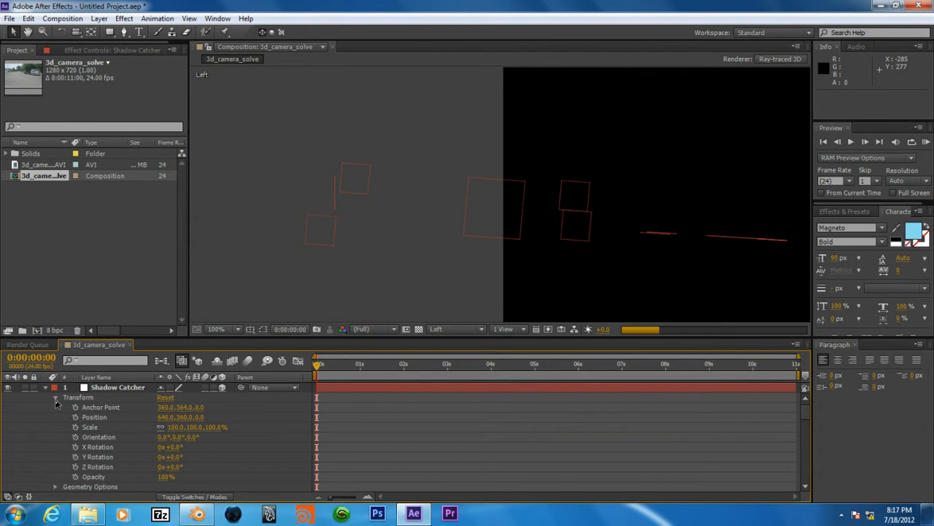
Set the composition's Ray-traced 3D renderer quality to 2 and apply the composition settings.
{"action": "left_click", "coordinate": [782, 59]}
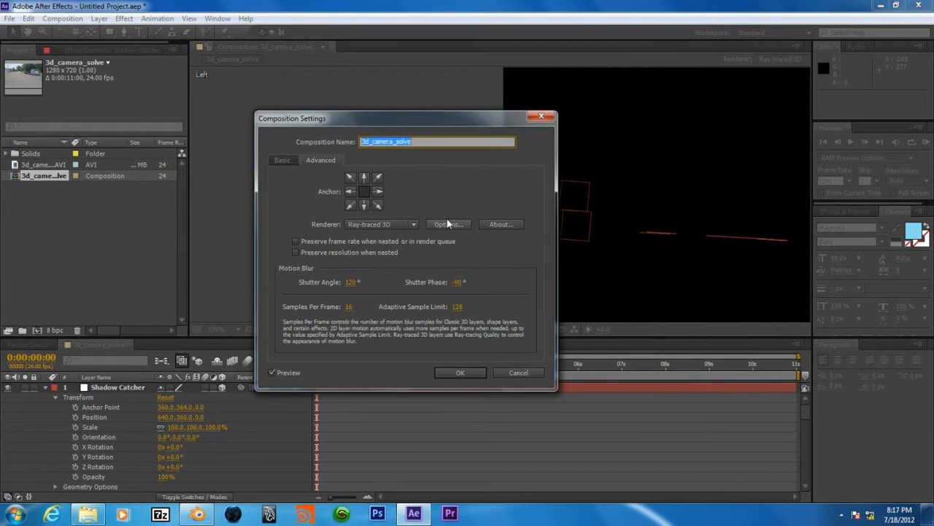
{"action": "left_click", "coordinate": [445, 224]}
{"action": "left_click", "coordinate": [381, 188]}
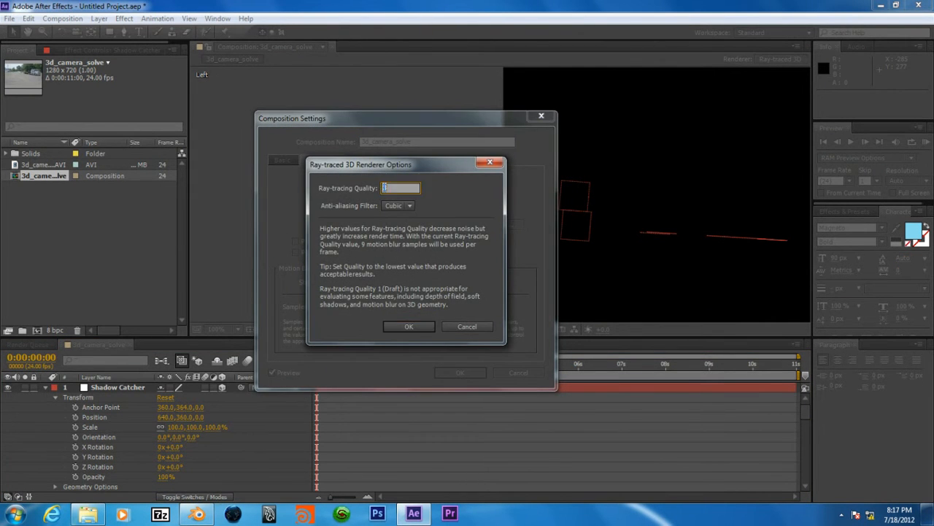
{"action": "type", "text": "5"}
{"action": "left_click", "coordinate": [379, 188]}
{"action": "type", "text": "2"}
{"action": "left_click", "coordinate": [407, 327]}
{"action": "left_click", "coordinate": [456, 372]}
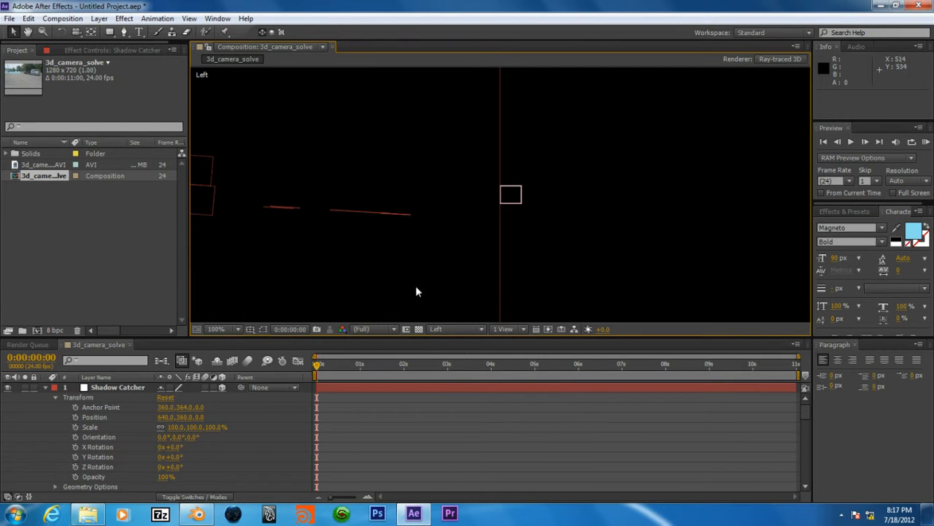
Lay the Shadow Catcher flat by setting its X rotation to 90°.
{"action": "scroll", "coordinate": [392, 237], "scroll_direction": "down", "scroll_amount": 2}
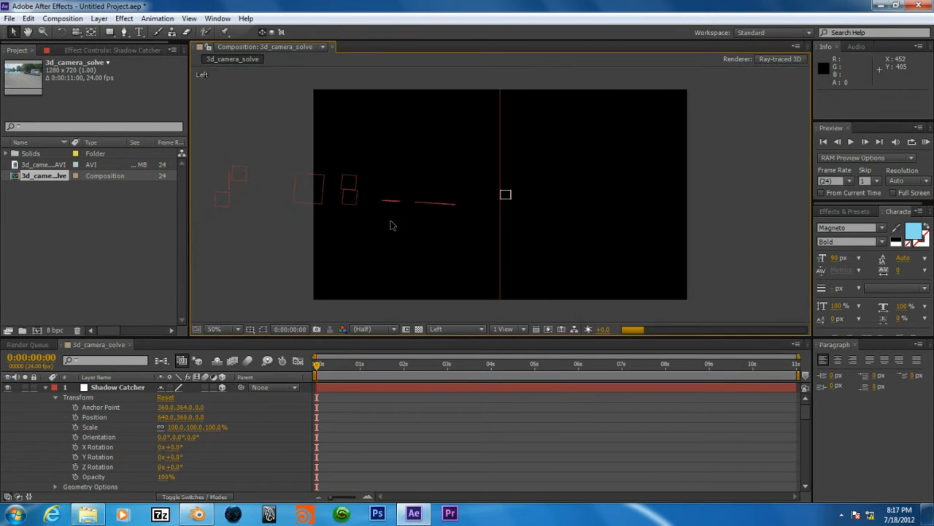
{"action": "scroll", "coordinate": [391, 220], "scroll_direction": "down", "scroll_amount": 1}
{"action": "left_click_drag", "start_coordinate": [390, 220], "coordinate": [485, 228]}
{"action": "scroll", "coordinate": [486, 228], "scroll_direction": "up", "scroll_amount": 1}
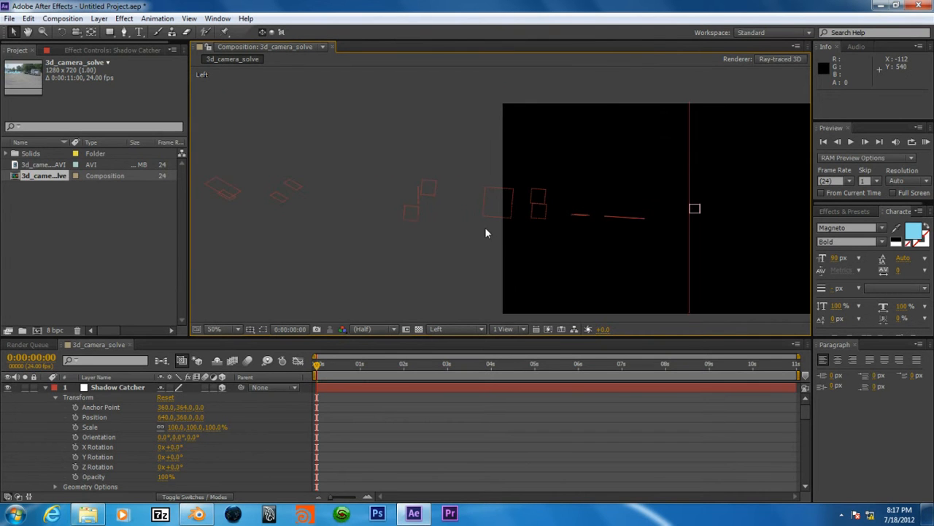
{"action": "scroll", "coordinate": [485, 233], "scroll_direction": "up", "scroll_amount": 1}
{"action": "scroll", "coordinate": [485, 232], "scroll_direction": "down", "scroll_amount": 1}
{"action": "left_click", "coordinate": [123, 391]}
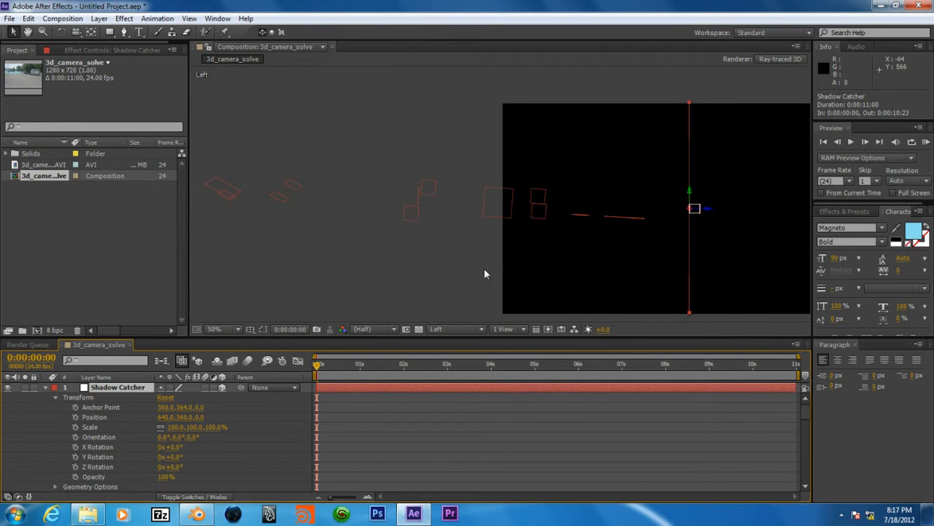
{"action": "left_click", "coordinate": [175, 447]}
{"action": "key", "text": "Return"}
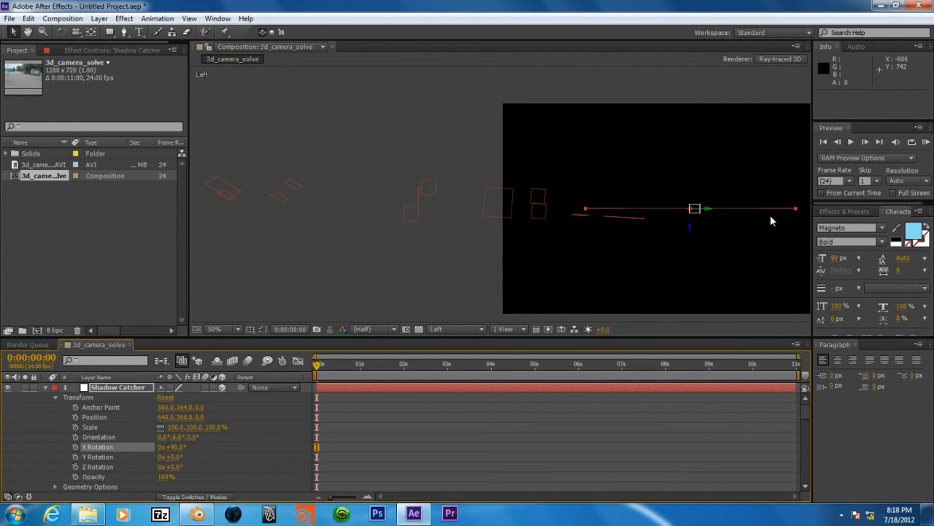
In the Left view, move the Shadow Catcher beneath the "mocha" text, to about Y 347 and Z 920.
{"action": "left_click_drag", "start_coordinate": [709, 212], "coordinate": [438, 210]}
{"action": "key", "text": "period"}
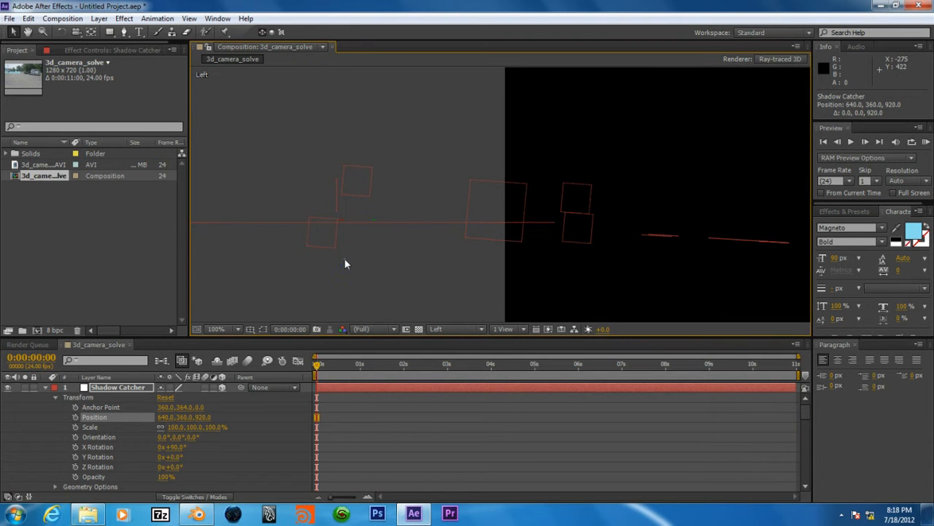
{"action": "left_click", "coordinate": [344, 256]}
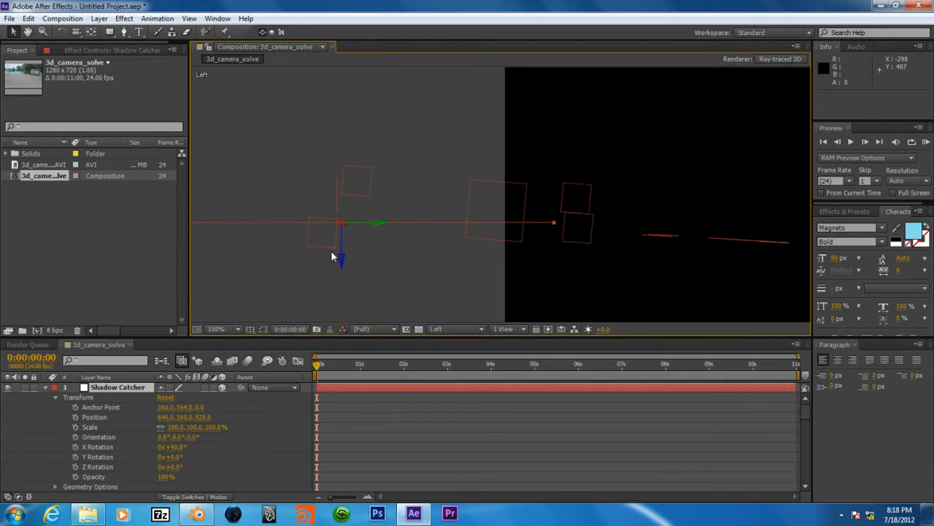
{"action": "left_click_drag", "start_coordinate": [343, 264], "coordinate": [343, 256]}
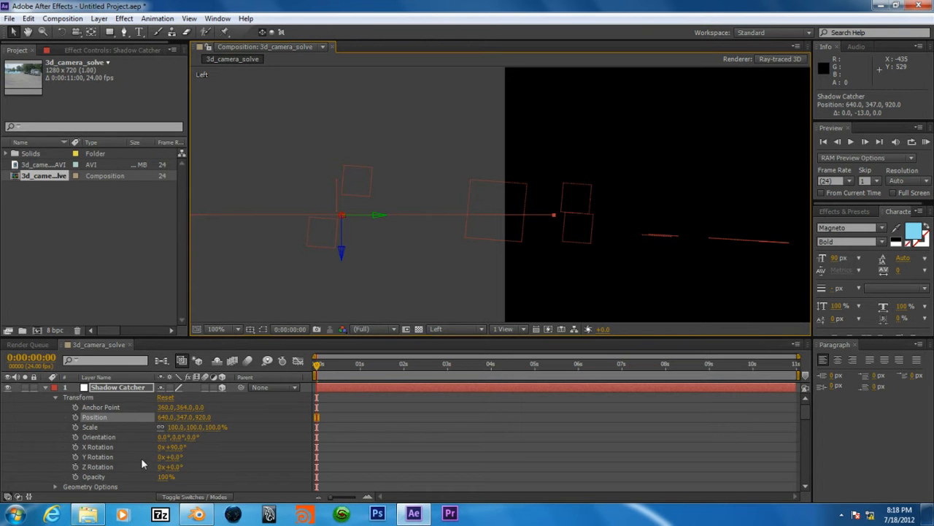
Tilt the Shadow Catcher to follow the ground slope by setting its X rotation to 92.5°.
{"action": "left_click", "coordinate": [105, 457]}
{"action": "left_click", "coordinate": [97, 447]}
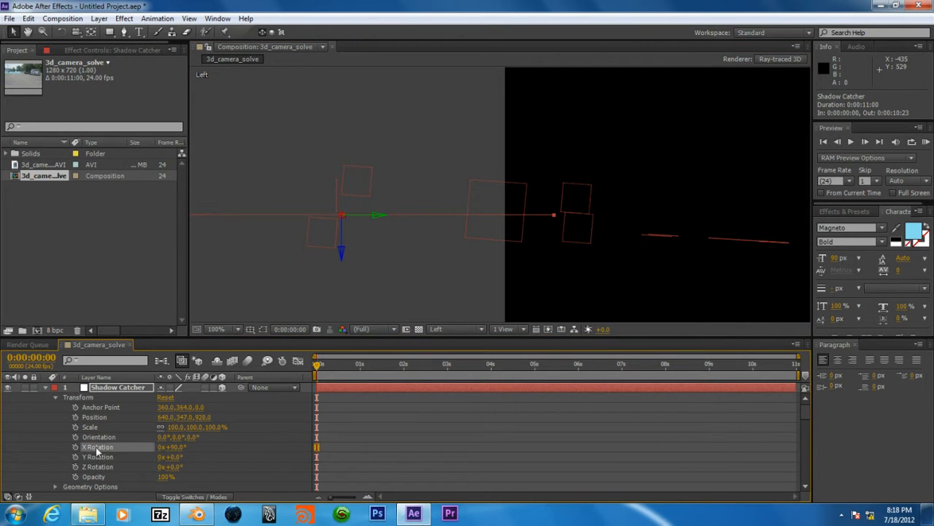
{"action": "left_click", "coordinate": [173, 446]}
{"action": "type", "text": "82.5"}
{"action": "key", "text": "Return"}
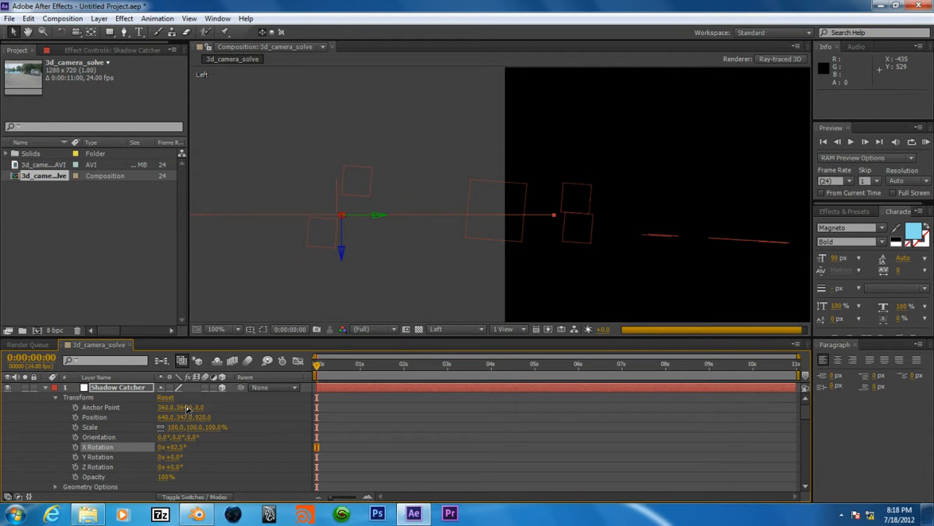
{"action": "left_click", "coordinate": [177, 447]}
{"action": "type", "text": "92.5"}
{"action": "key", "text": "Return"}
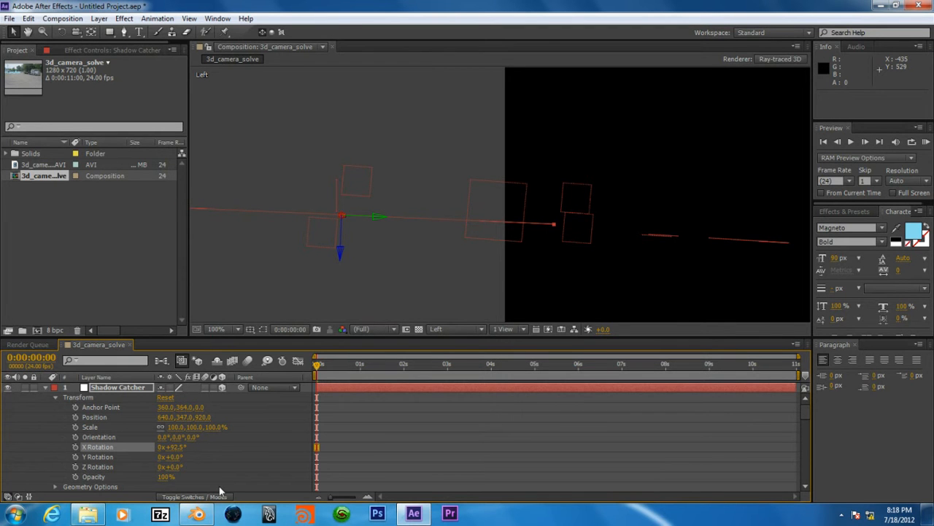
Reveal the "mocha" text layer's rotation properties and set its X rotation to 2.5°.
{"action": "left_click", "coordinate": [335, 195]}
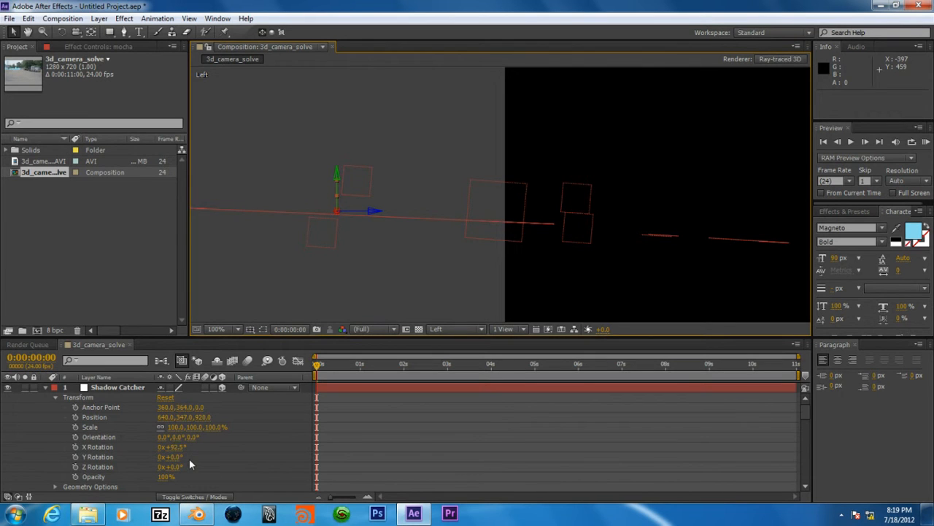
{"action": "scroll", "coordinate": [150, 453], "scroll_direction": "down", "scroll_amount": 1}
{"action": "scroll", "coordinate": [105, 428], "scroll_direction": "down", "scroll_amount": 1}
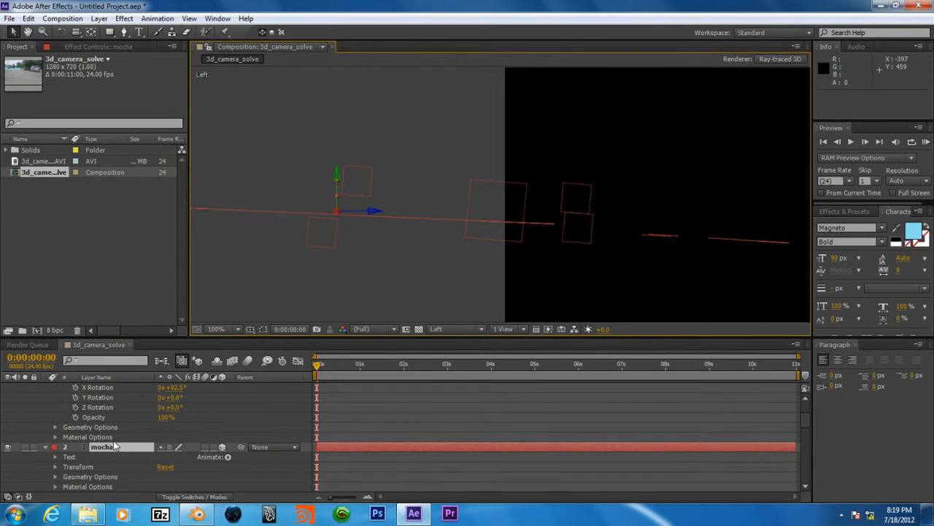
{"action": "key", "text": "Return"}
{"action": "key", "text": "r"}
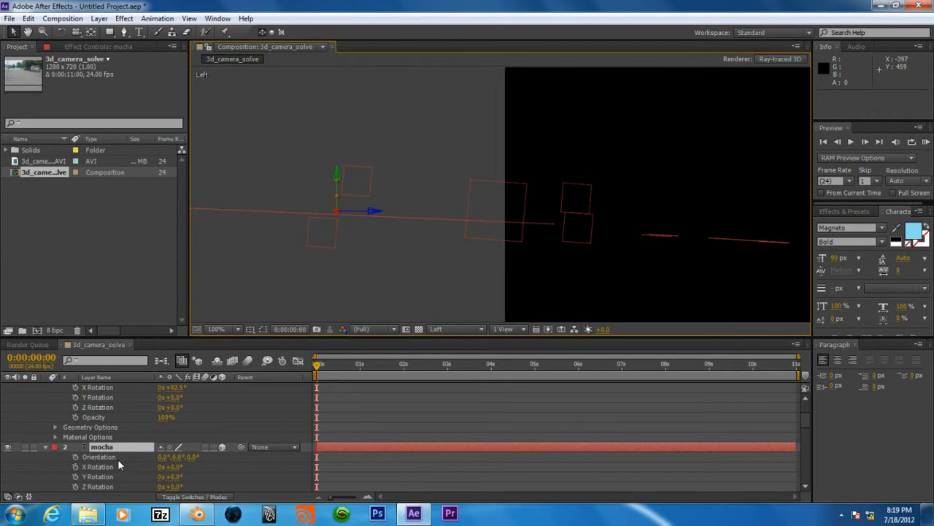
{"action": "left_click", "coordinate": [172, 466]}
{"action": "type", "text": "2"}
{"action": "type", "text": ".4"}
{"action": "key", "text": "Return"}
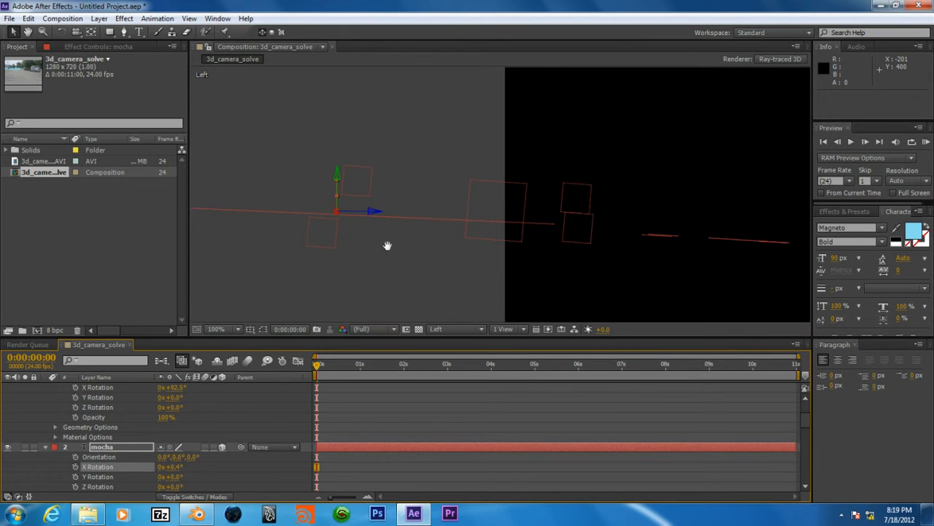
{"action": "left_click_drag", "start_coordinate": [388, 248], "coordinate": [425, 248]}
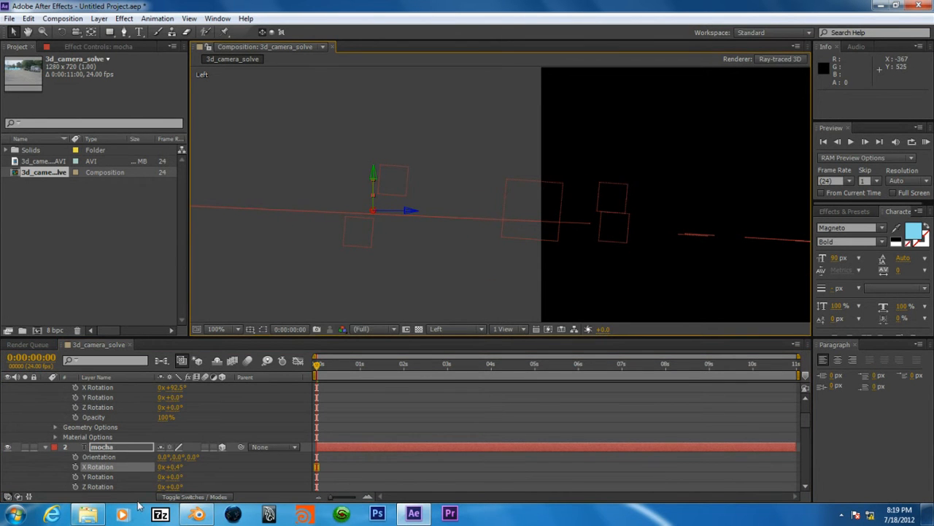
{"action": "left_click", "coordinate": [172, 467]}
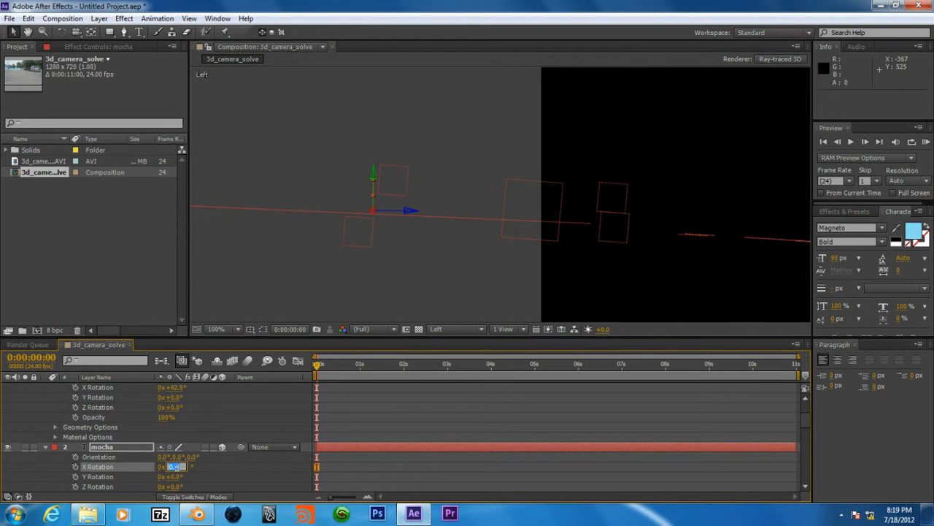
{"action": "type", "text": "2.5"}
{"action": "key", "text": "Return"}
{"action": "left_click", "coordinate": [124, 443]}
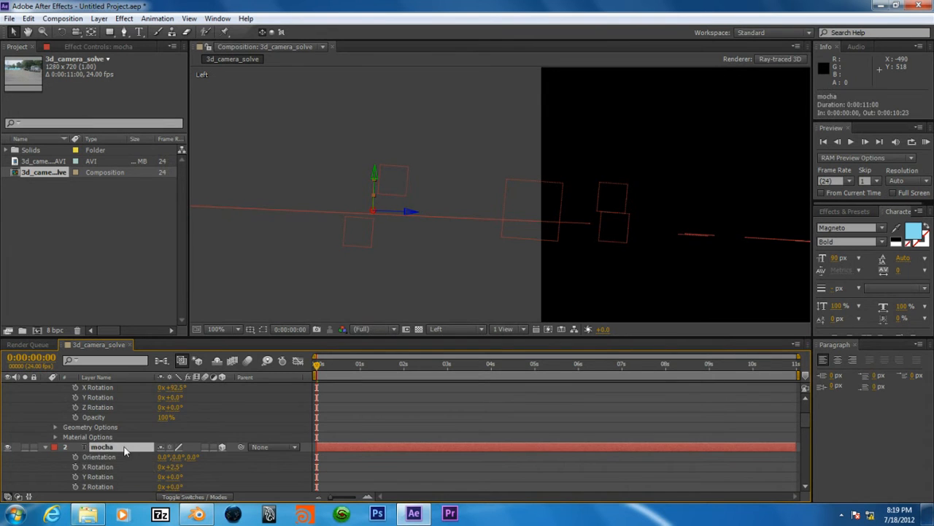
Lower the Shadow Catcher to a Y position of about 354 in the Left view and disable the view refresh.
{"action": "scroll", "coordinate": [146, 431], "scroll_direction": "up", "scroll_amount": 1}
{"action": "scroll", "coordinate": [146, 432], "scroll_direction": "up", "scroll_amount": 1}
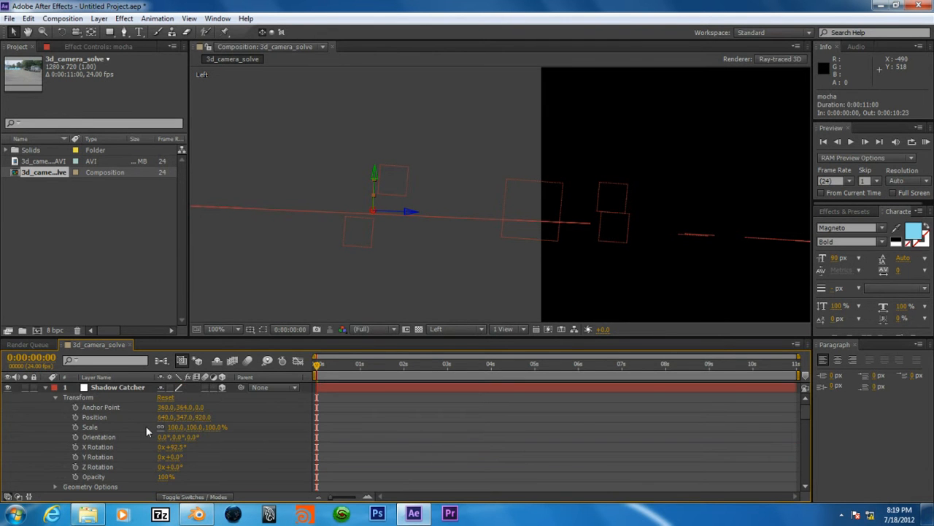
{"action": "left_click", "coordinate": [128, 387]}
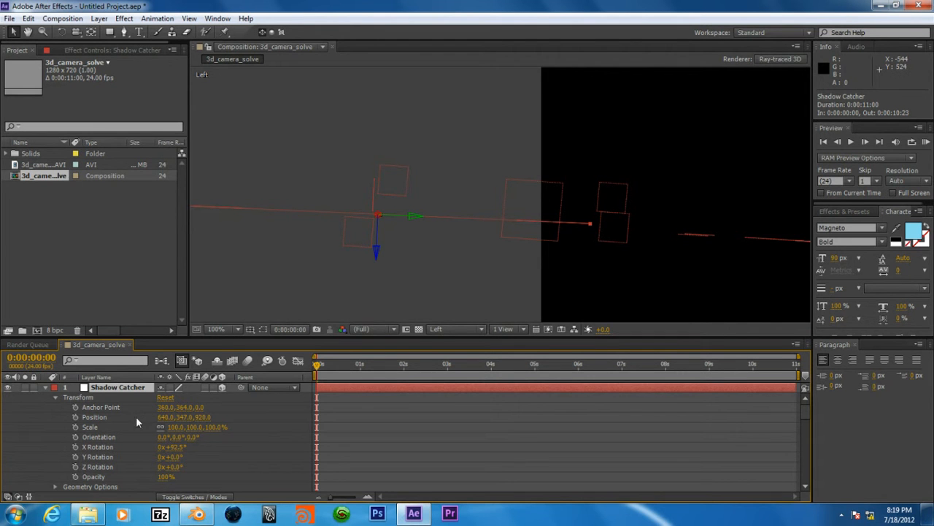
{"action": "left_click", "coordinate": [379, 253]}
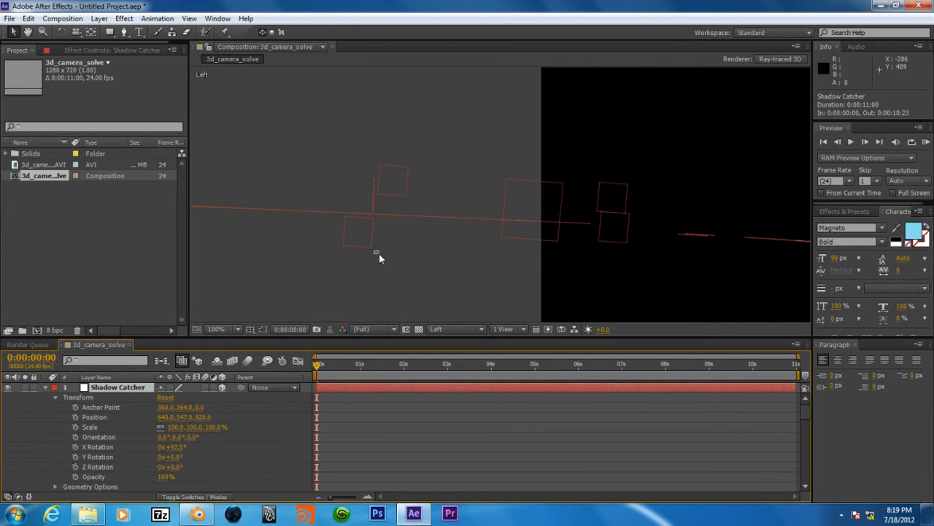
{"action": "left_click", "coordinate": [386, 216]}
{"action": "left_click_drag", "start_coordinate": [378, 258], "coordinate": [379, 261]}
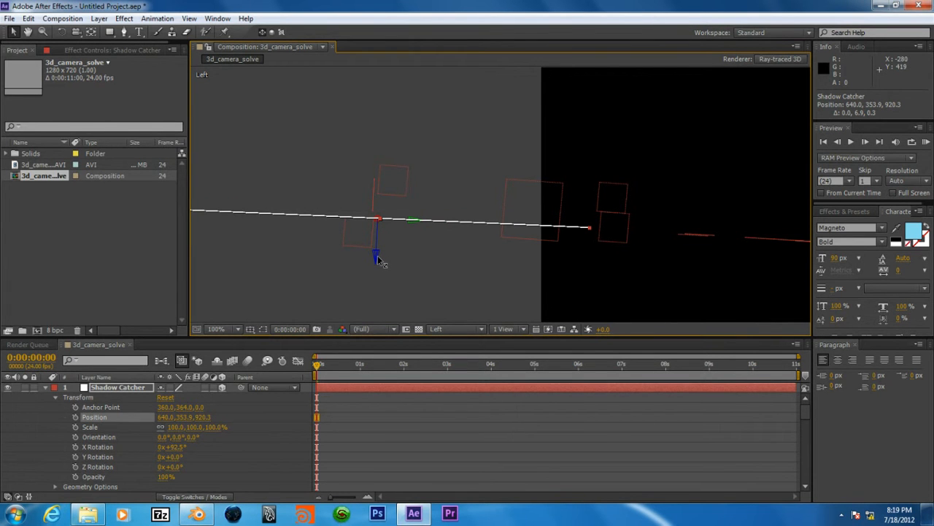
{"action": "left_click_drag", "start_coordinate": [379, 261], "coordinate": [381, 263]}
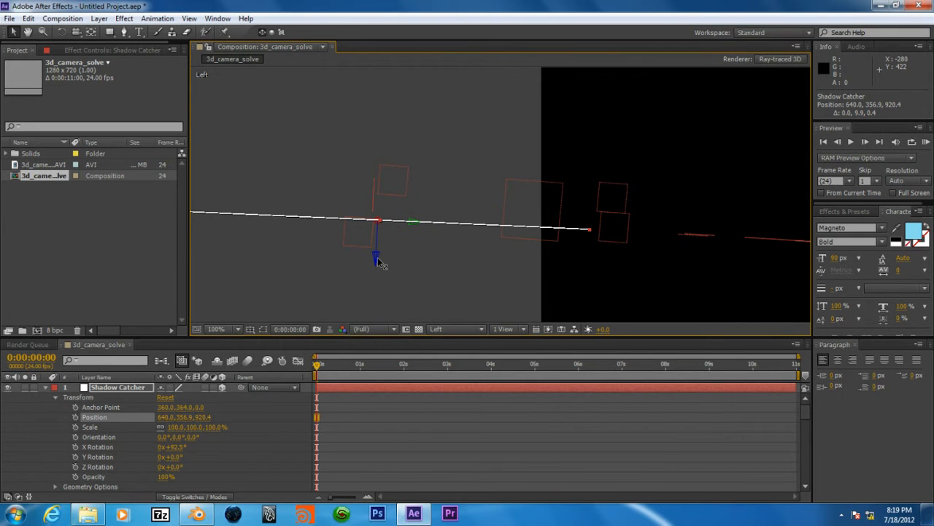
{"action": "key", "text": "ctrl+z"}
{"action": "key", "text": "Caps_Lock"}
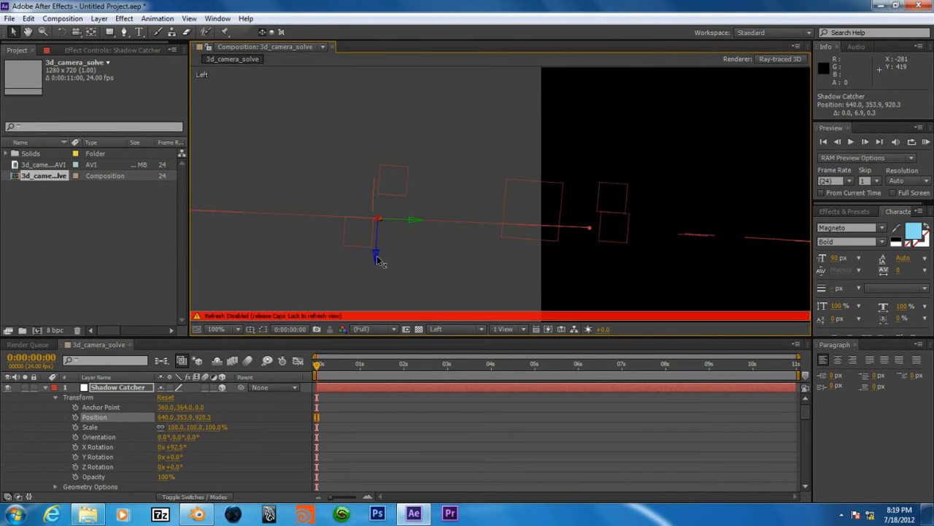
Lower the "mocha" text layer onto the Shadow Catcher, to a Y position of about 352.
{"action": "left_click", "coordinate": [371, 201]}
{"action": "left_click", "coordinate": [373, 201]}
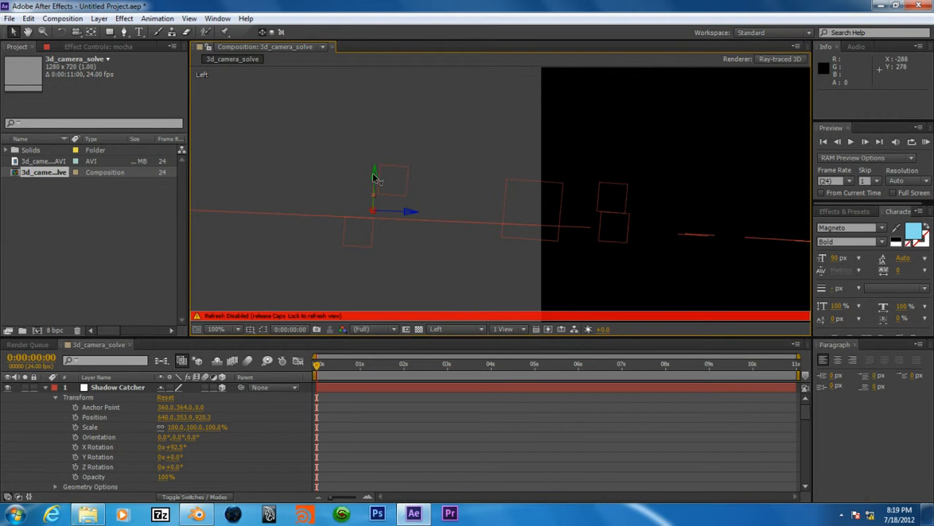
{"action": "left_click_drag", "start_coordinate": [373, 175], "coordinate": [373, 180]}
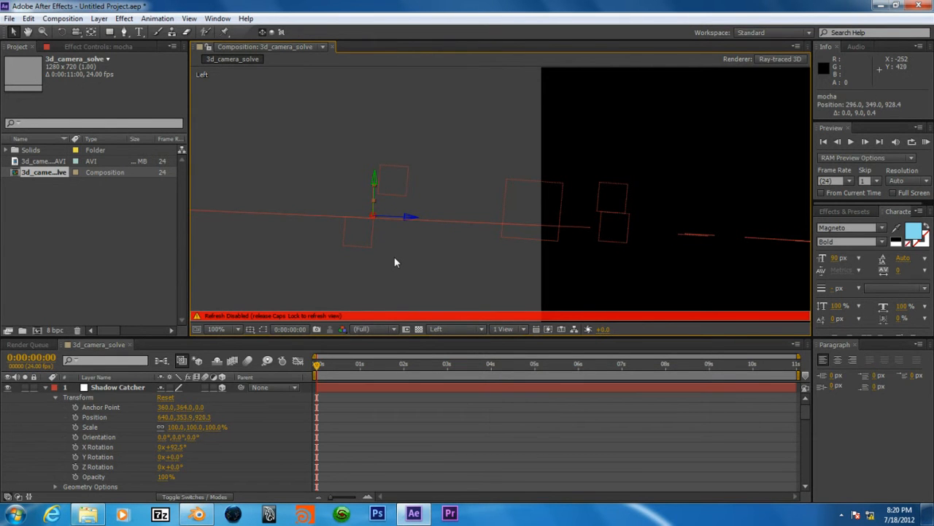
{"action": "key", "text": "period"}
{"action": "left_click_drag", "start_coordinate": [393, 258], "coordinate": [575, 222]}
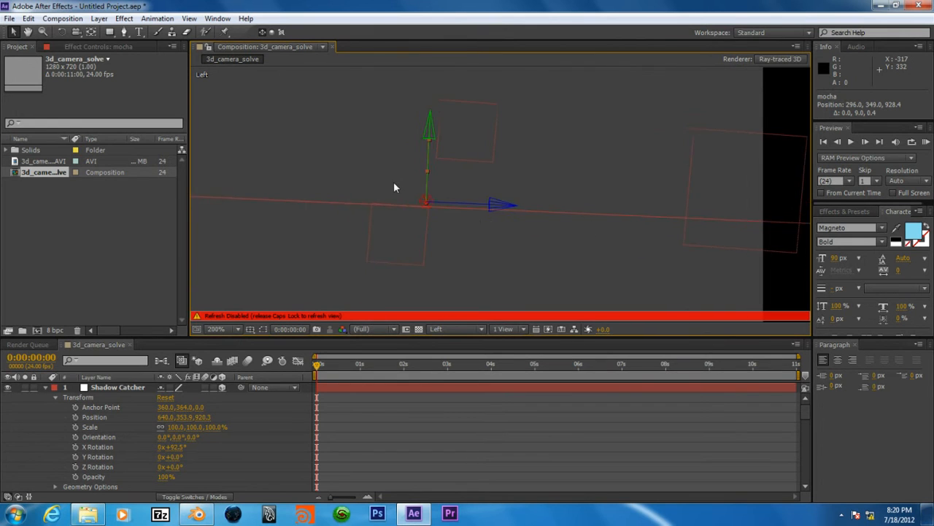
{"action": "key", "text": "period"}
{"action": "mouse_move", "coordinate": [358, 79]}
{"action": "left_mouse_down"}
{"action": "mouse_move", "coordinate": [393, 168]}
{"action": "mouse_move", "coordinate": [367, 112]}
{"action": "mouse_move", "coordinate": [357, 112]}
{"action": "mouse_move", "coordinate": [360, 77]}
{"action": "mouse_move", "coordinate": [362, 85]}
{"action": "left_mouse_up"}
{"action": "right_click", "coordinate": [367, 113]}
{"action": "left_click", "coordinate": [357, 130]}
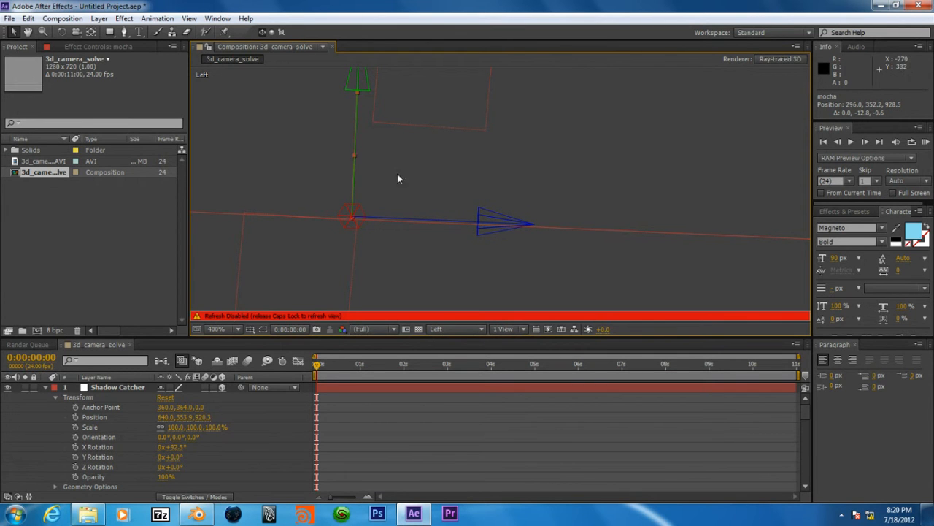
{"action": "left_click", "coordinate": [410, 197]}
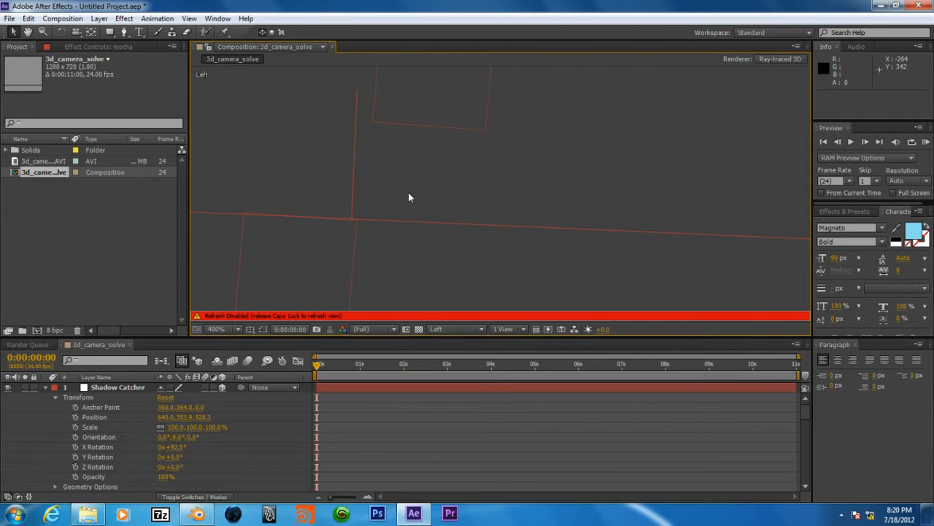
{"action": "left_click", "coordinate": [355, 178]}
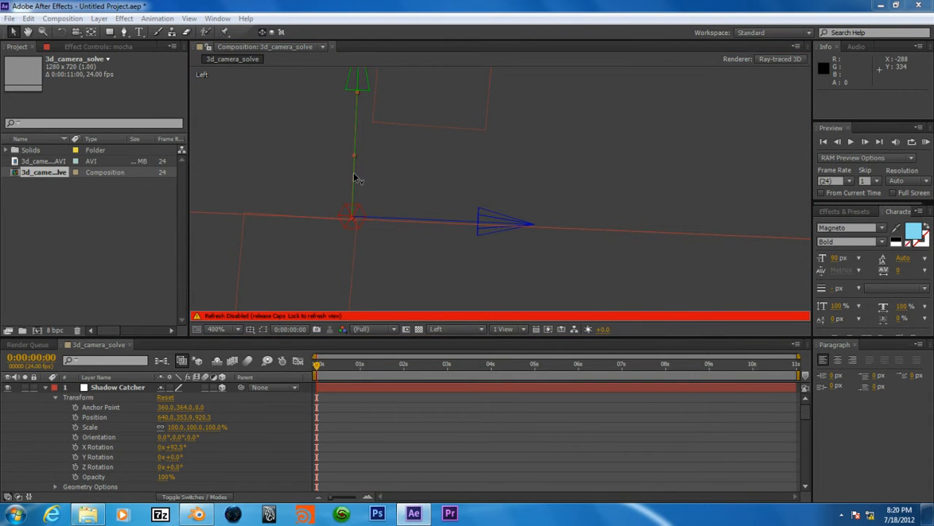
{"action": "left_click", "coordinate": [393, 191]}
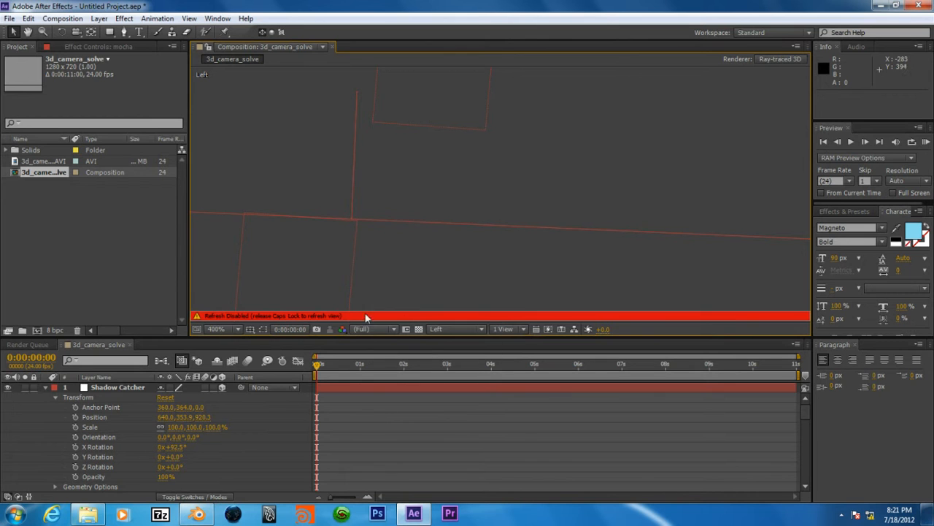
Return to the Active Camera view, re-enable view refresh, and fit the whole composition in the viewer.
{"action": "left_click", "coordinate": [444, 329]}
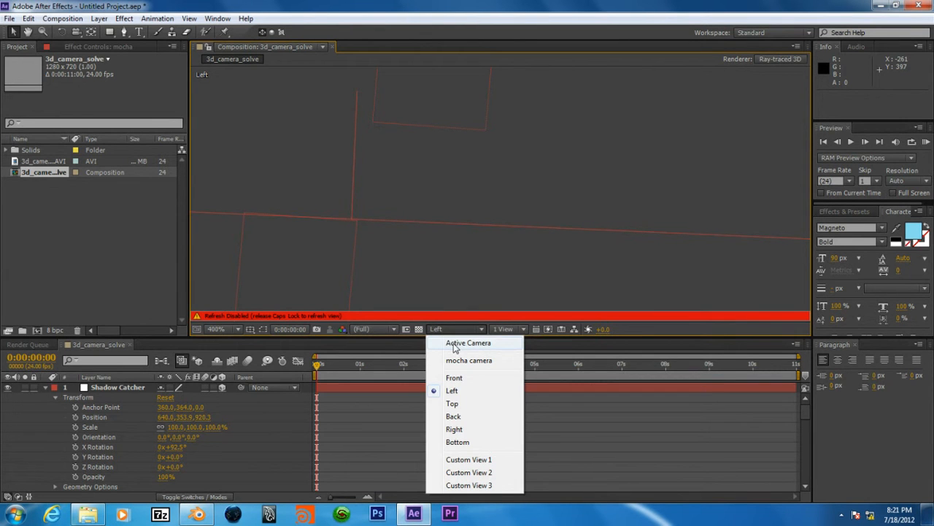
{"action": "left_click", "coordinate": [454, 344]}
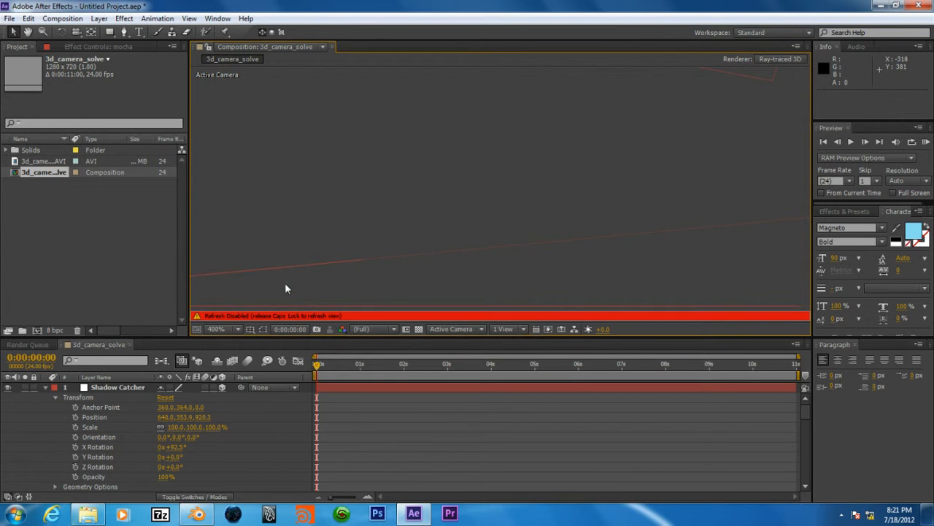
{"action": "key", "text": "Caps_Lock"}
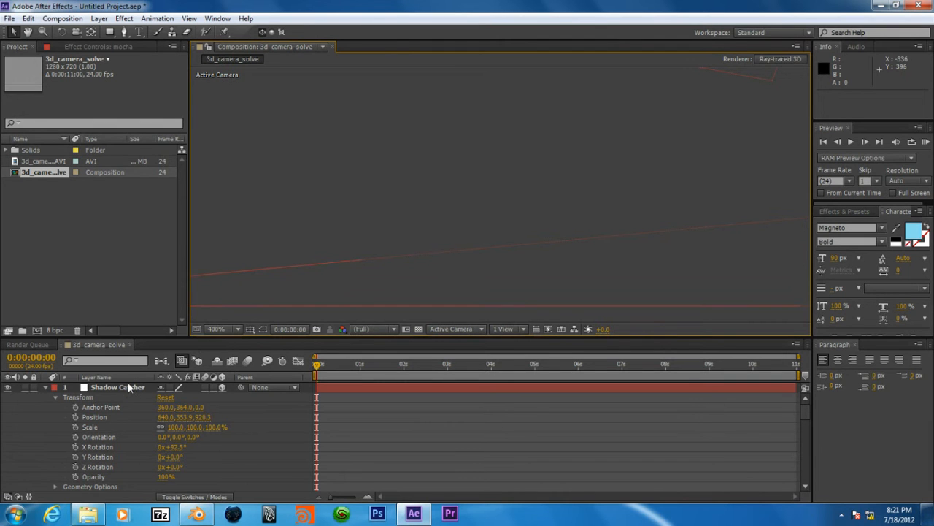
{"action": "left_click", "coordinate": [219, 329]}
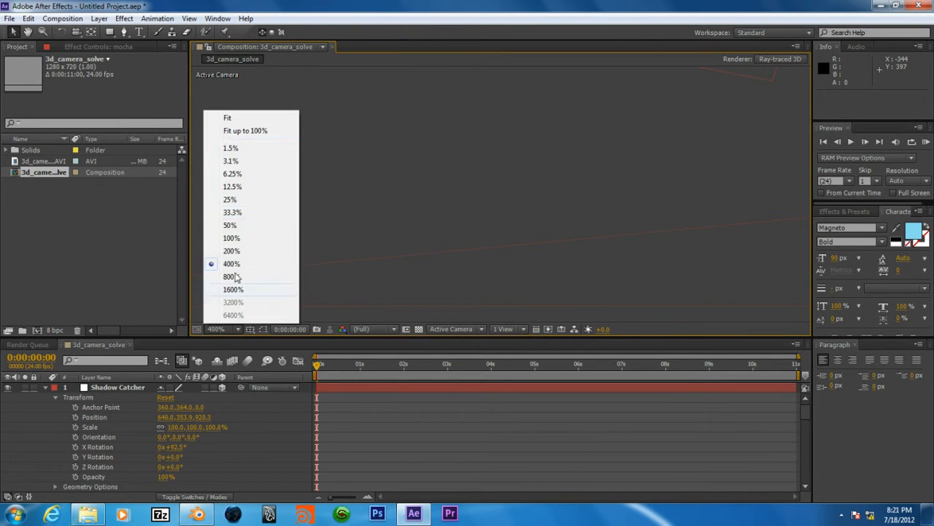
{"action": "left_click", "coordinate": [234, 118]}
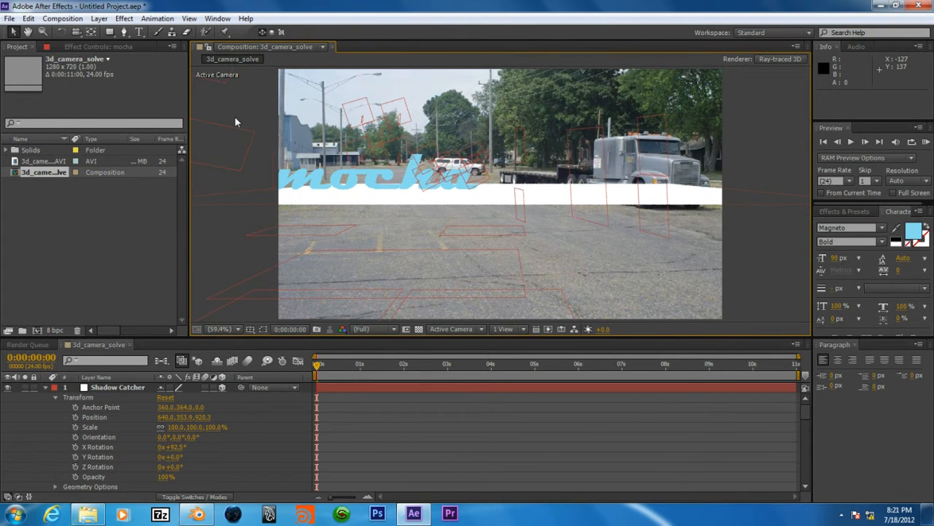
Scale the Shadow Catcher uniformly to 70%.
{"action": "left_click", "coordinate": [137, 387]}
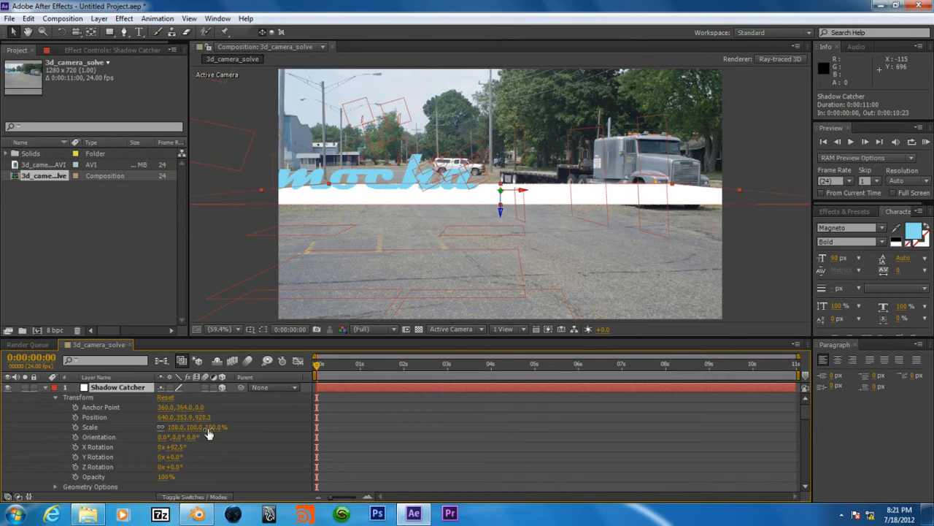
{"action": "left_click", "coordinate": [162, 428]}
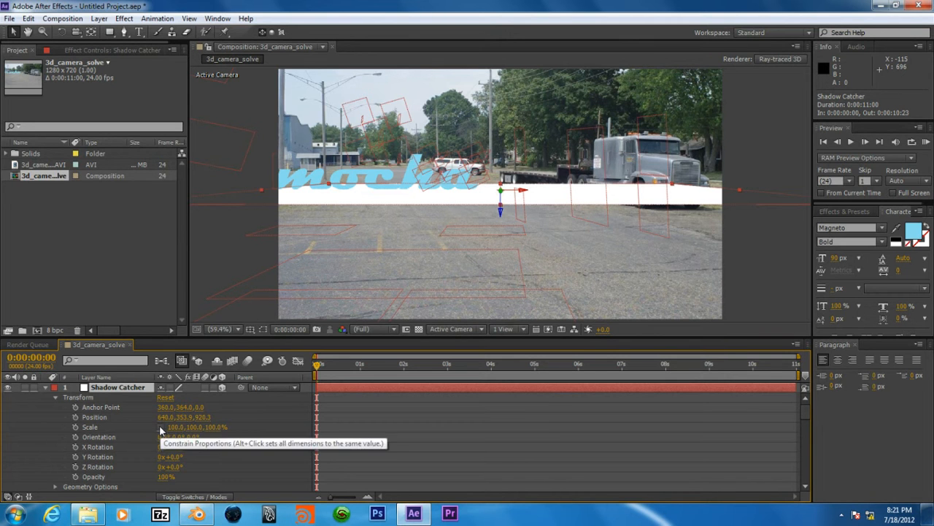
{"action": "left_click", "coordinate": [162, 428]}
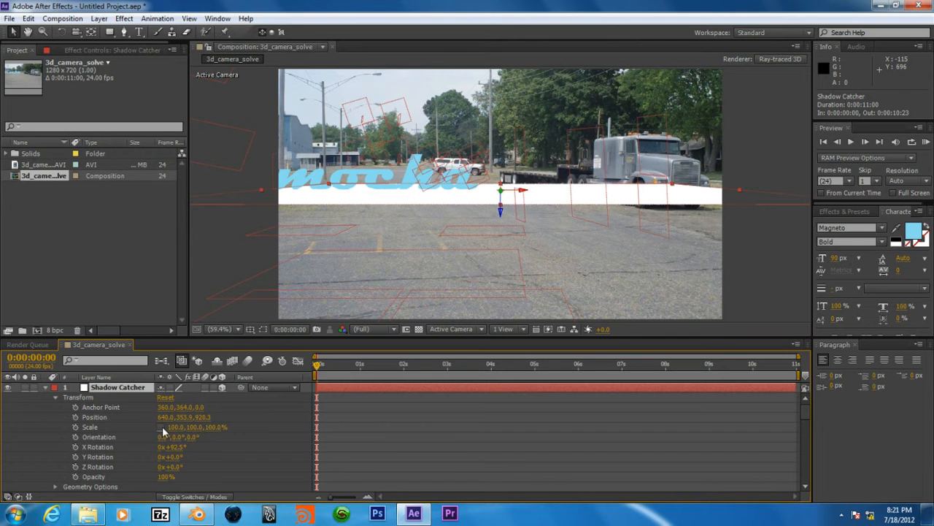
{"action": "left_click", "coordinate": [187, 427]}
{"action": "type", "text": "70"}
{"action": "key", "text": "Return"}
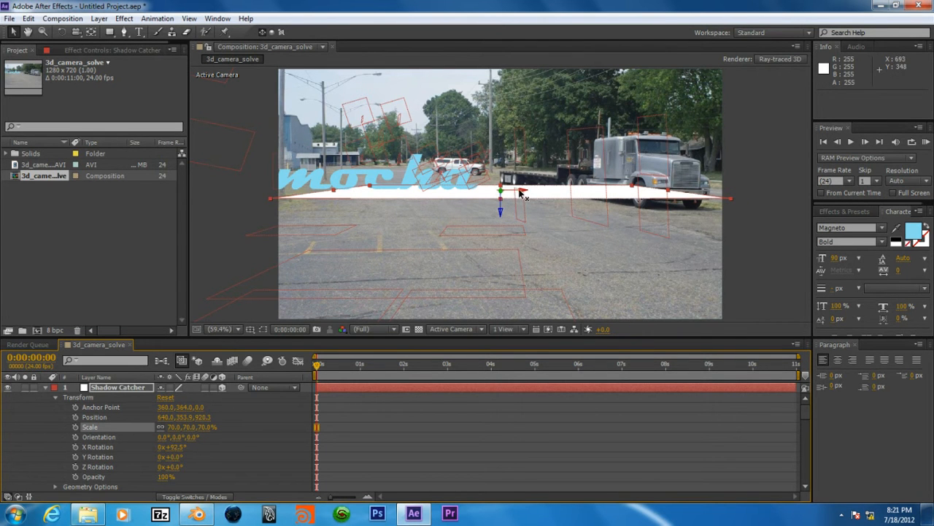
Slide the Shadow Catcher along its X axis beneath the "mocha" text, to an X position of about 441.5.
{"action": "left_click_drag", "start_coordinate": [523, 192], "coordinate": [454, 199]}
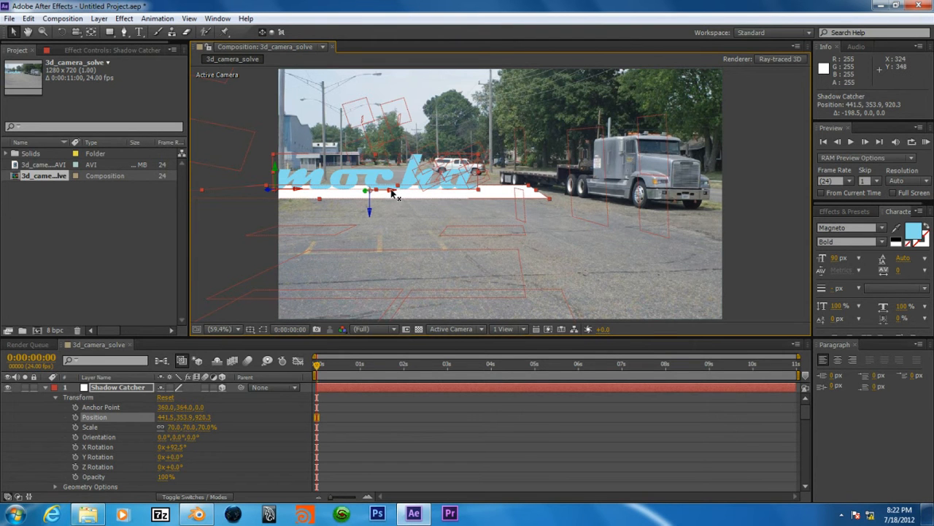
Try sliding the Shadow Catcher and "mocha" text together along X, to about 670 for the Shadow Catcher, and undo the move.
{"action": "left_click_drag", "start_coordinate": [392, 192], "coordinate": [407, 192]}
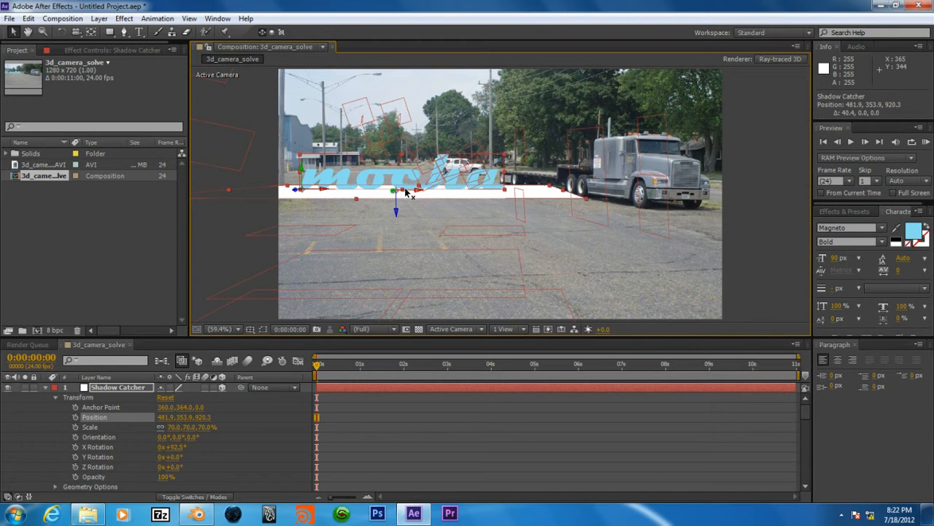
{"action": "left_click_drag", "start_coordinate": [407, 192], "coordinate": [408, 192]}
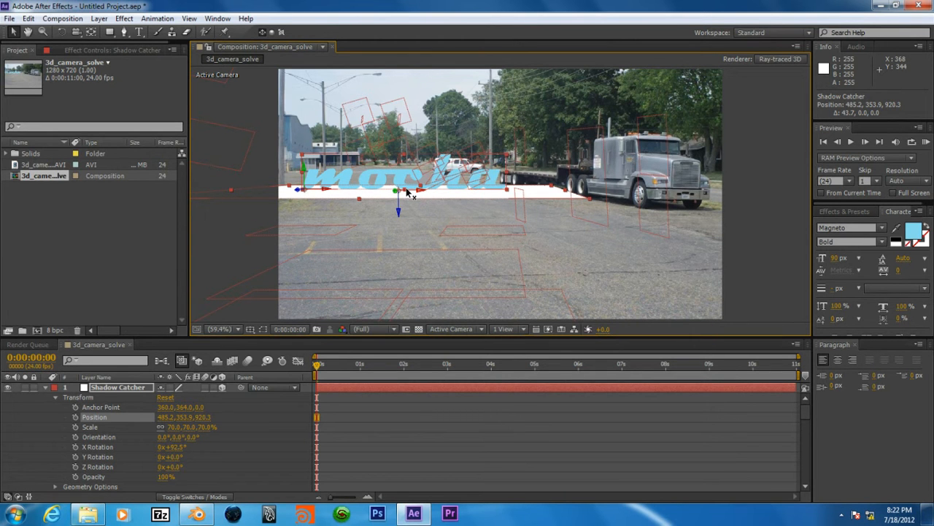
{"action": "left_click_drag", "start_coordinate": [407, 192], "coordinate": [472, 200]}
{"action": "right_click", "coordinate": [471, 199]}
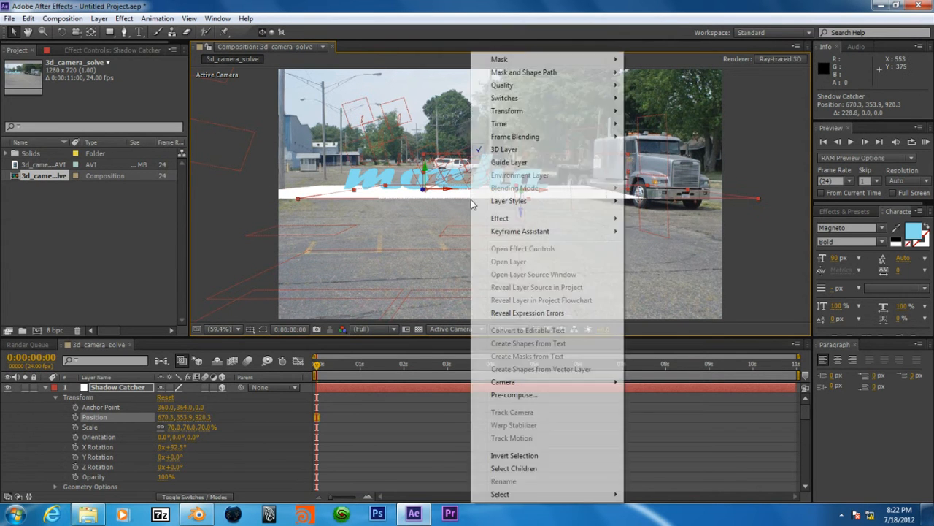
{"action": "key", "text": "Caps_Lock"}
{"action": "left_click", "coordinate": [27, 18]}
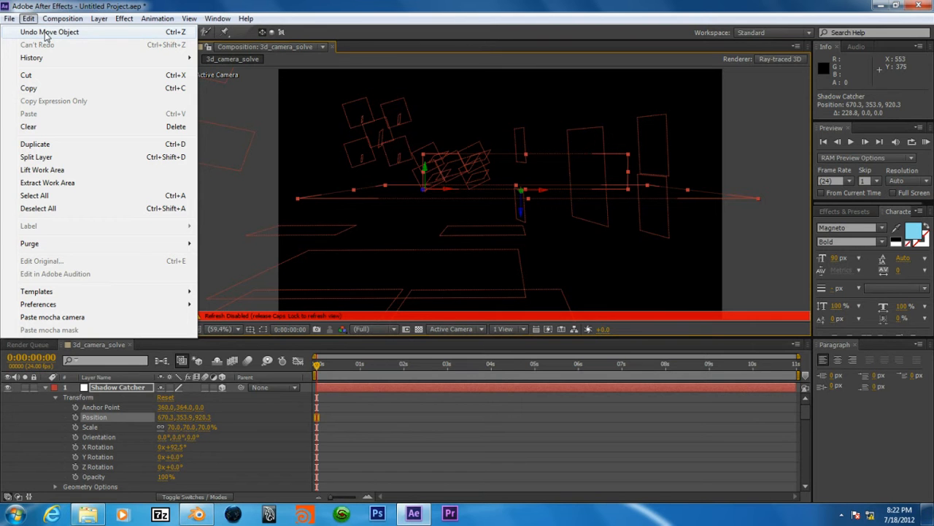
{"action": "left_click", "coordinate": [46, 32]}
{"action": "key", "text": "Caps_Lock"}
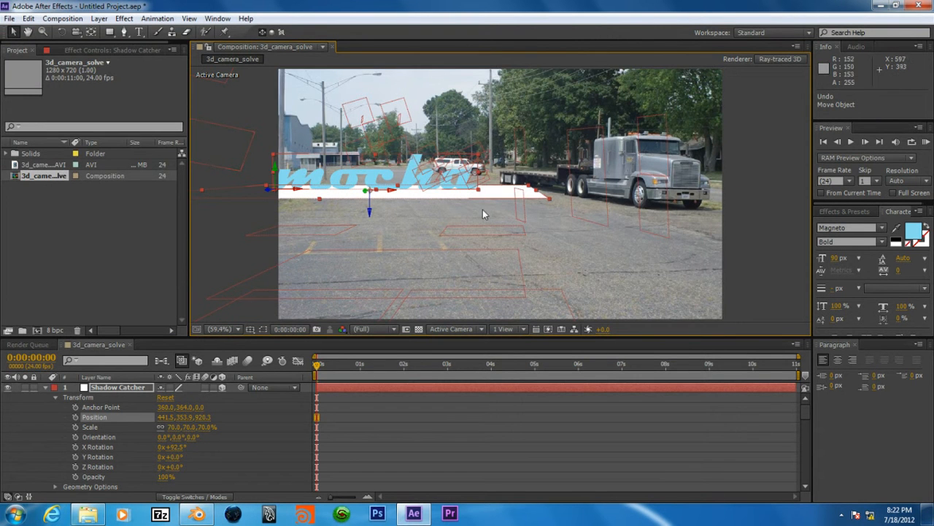
Slide the Shadow Catcher and "mocha" text together along X, placing the Shadow Catcher at about 557.6, and refresh the view.
{"action": "left_click_drag", "start_coordinate": [392, 192], "coordinate": [431, 197]}
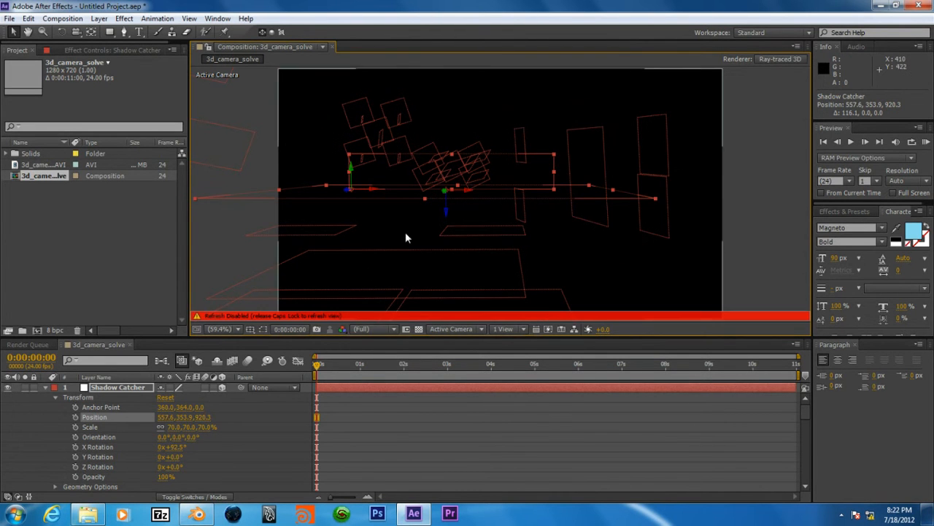
{"action": "key", "text": "Caps_Lock"}
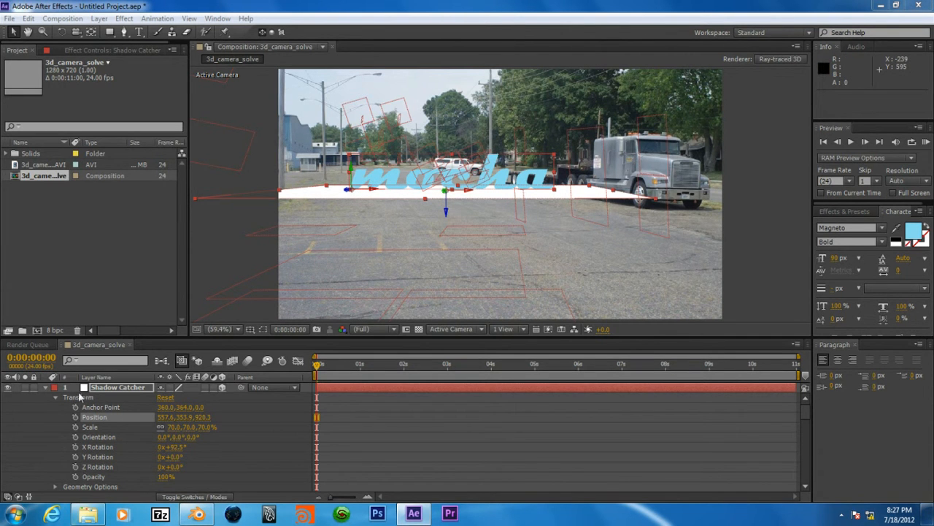
Expand the Shadow Catcher's Material Options and set its Specular Intensity to 5%.
{"action": "left_click", "coordinate": [93, 486]}
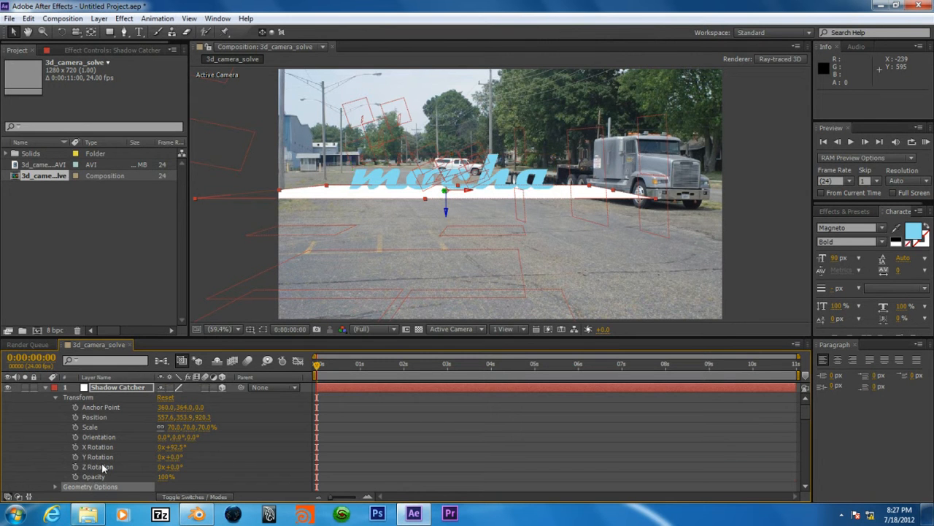
{"action": "scroll", "coordinate": [101, 466], "scroll_direction": "down", "scroll_amount": 3}
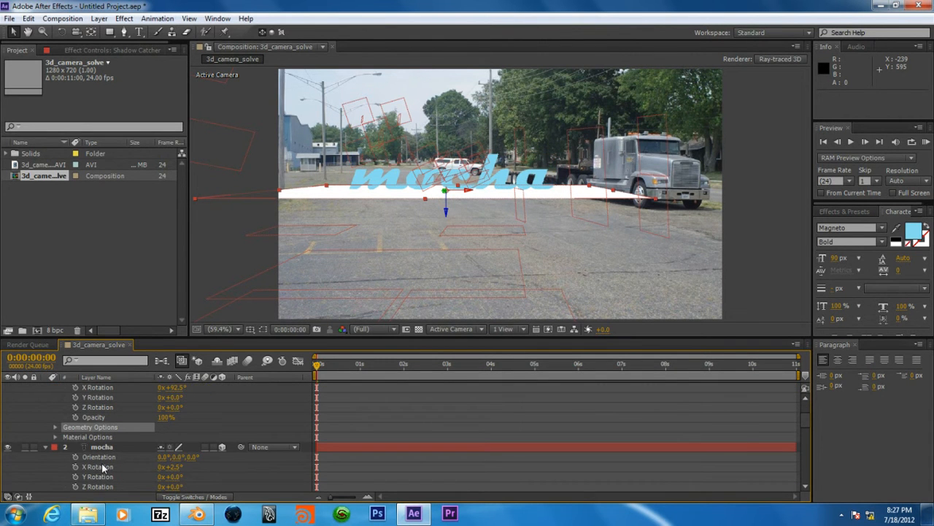
{"action": "left_click", "coordinate": [56, 437]}
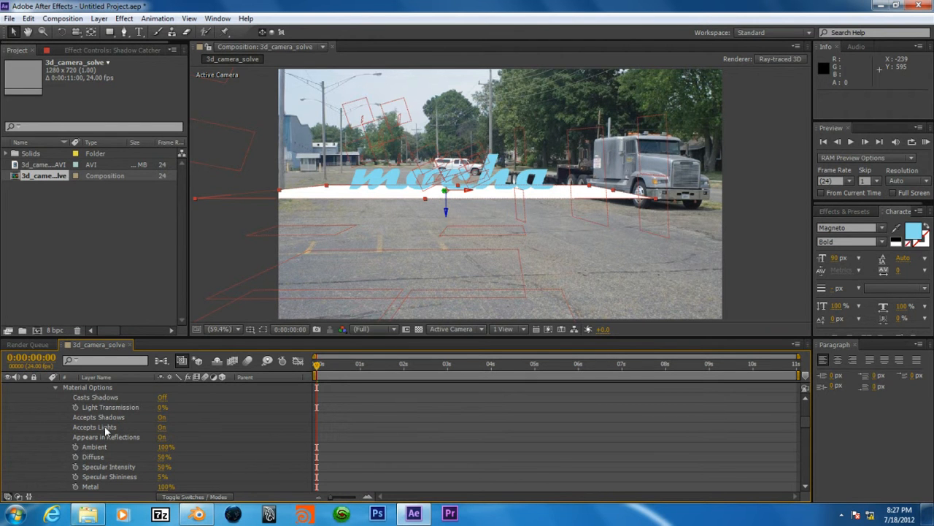
{"action": "left_click", "coordinate": [123, 417]}
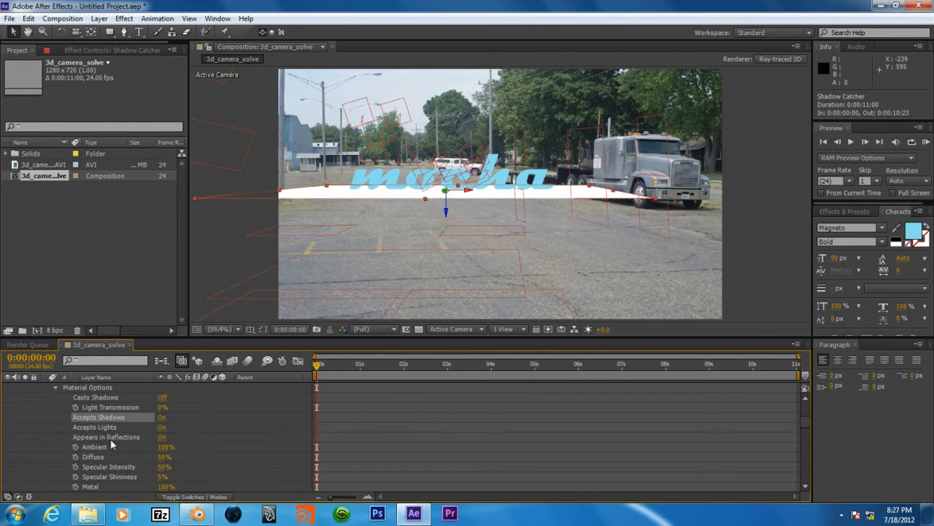
{"action": "left_click", "coordinate": [35, 462]}
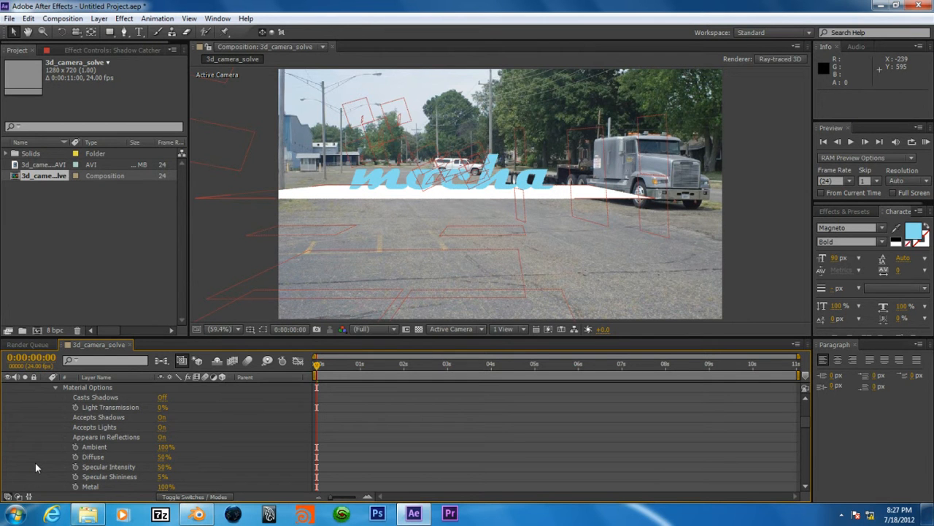
{"action": "left_click", "coordinate": [162, 468]}
{"action": "type", "text": "5"}
{"action": "key", "text": "Return"}
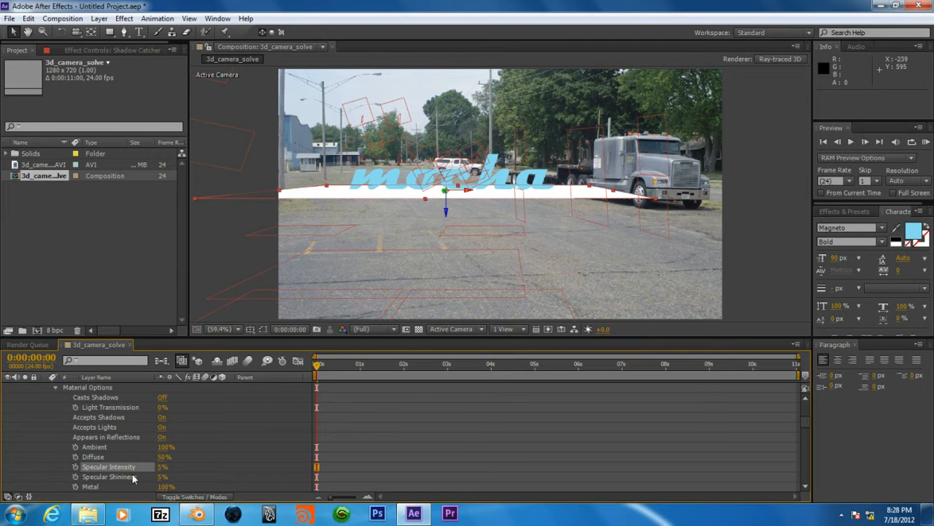
Set the Shadow Catcher's Metal to 0% and its Reflection Sharpness to 50%.
{"action": "left_click", "coordinate": [132, 476]}
{"action": "scroll", "coordinate": [100, 425], "scroll_direction": "down", "scroll_amount": 2}
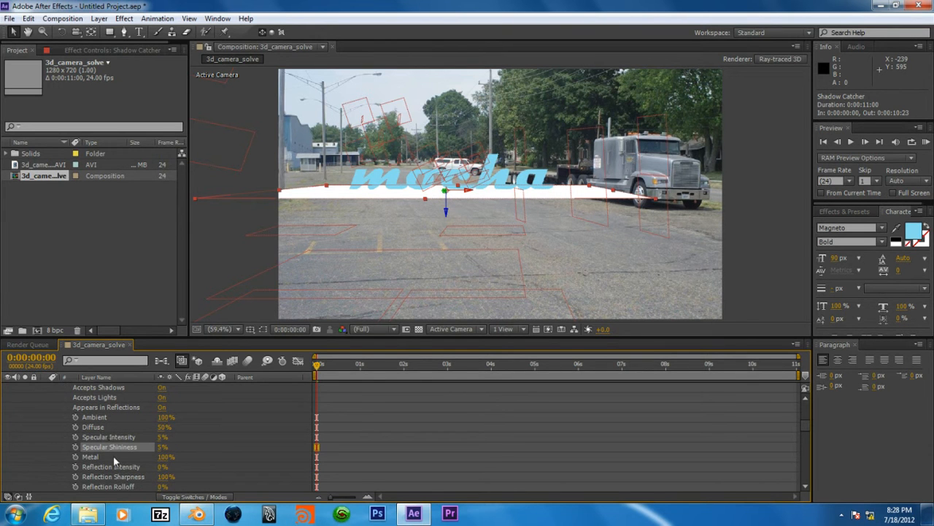
{"action": "left_click", "coordinate": [94, 457]}
{"action": "left_click", "coordinate": [167, 457]}
{"action": "type", "text": "0"}
{"action": "left_click", "coordinate": [131, 476]}
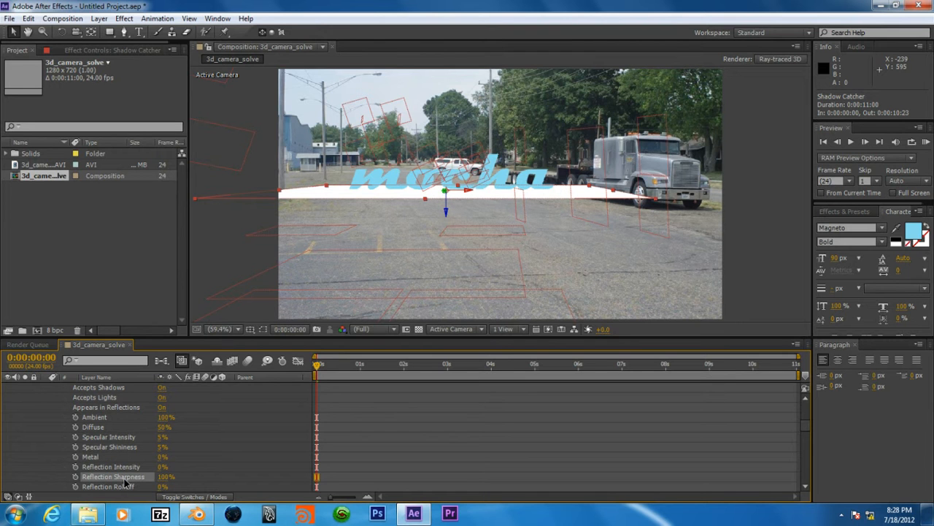
{"action": "left_click", "coordinate": [166, 476]}
{"action": "type", "text": "0"}
{"action": "left_click", "coordinate": [20, 461]}
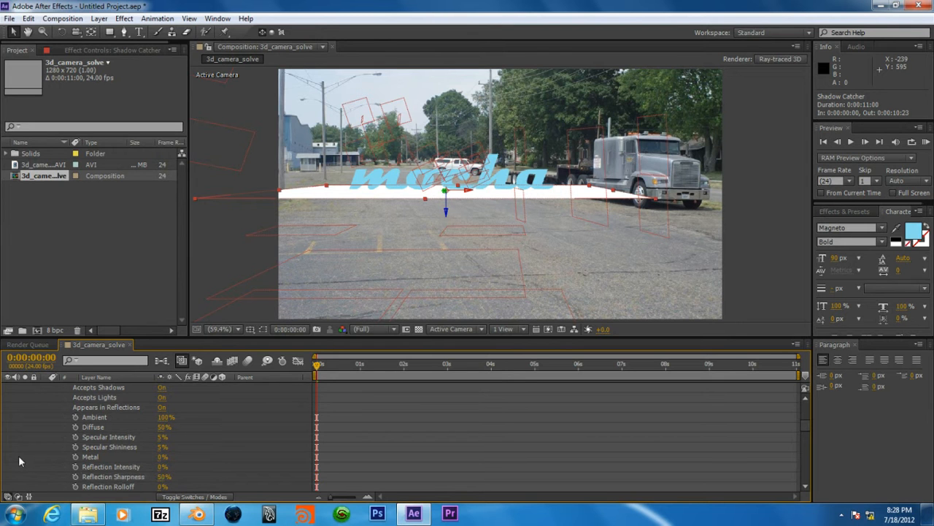
Try the Shadow Catcher's Transparency at 100%, and set it back to 0%.
{"action": "scroll", "coordinate": [110, 462], "scroll_direction": "down", "scroll_amount": 3}
{"action": "left_click", "coordinate": [109, 478]}
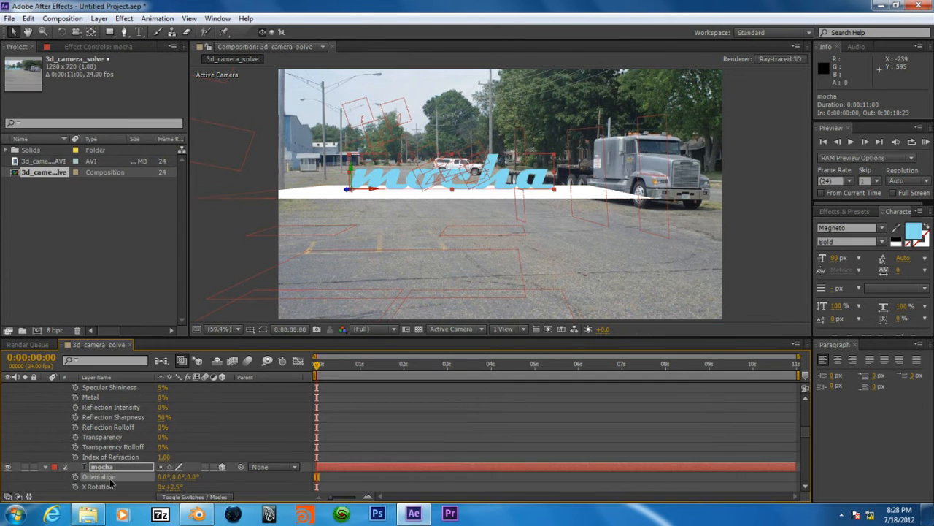
{"action": "left_click", "coordinate": [104, 436]}
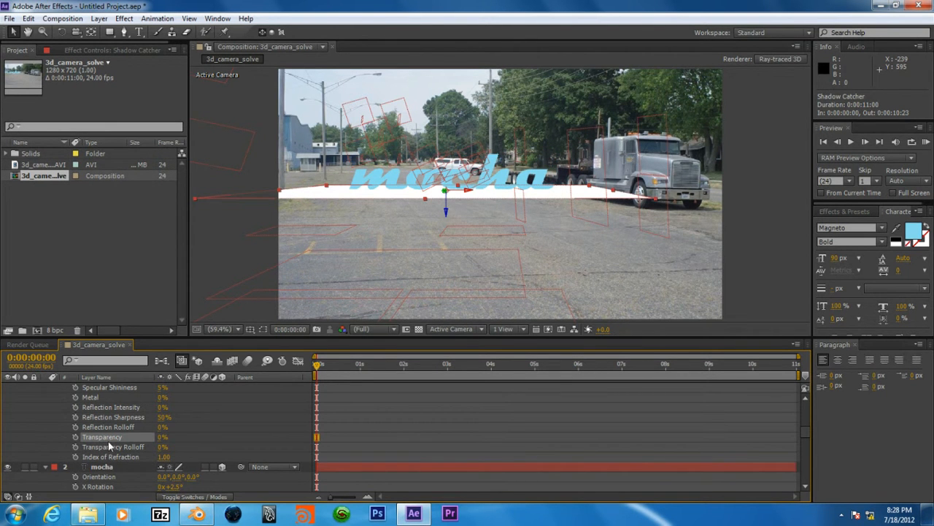
{"action": "left_click", "coordinate": [100, 404]}
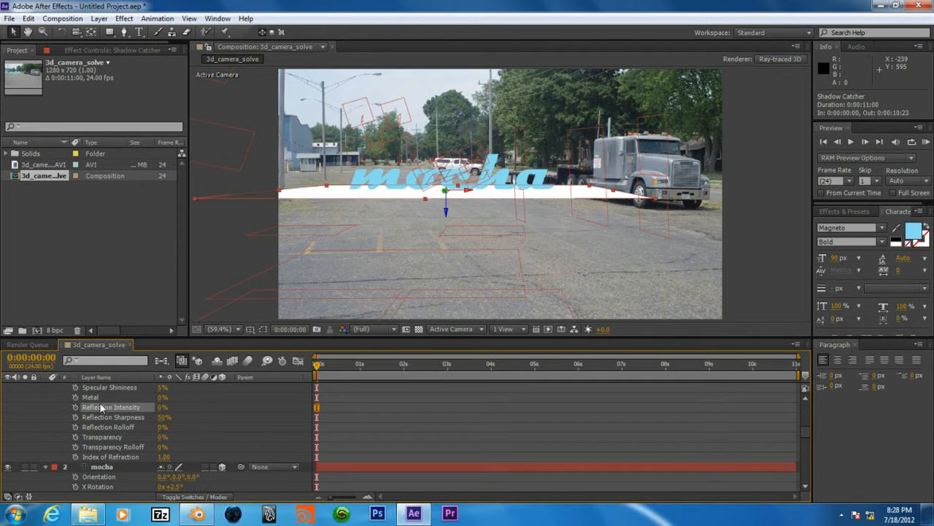
{"action": "left_click", "coordinate": [149, 435]}
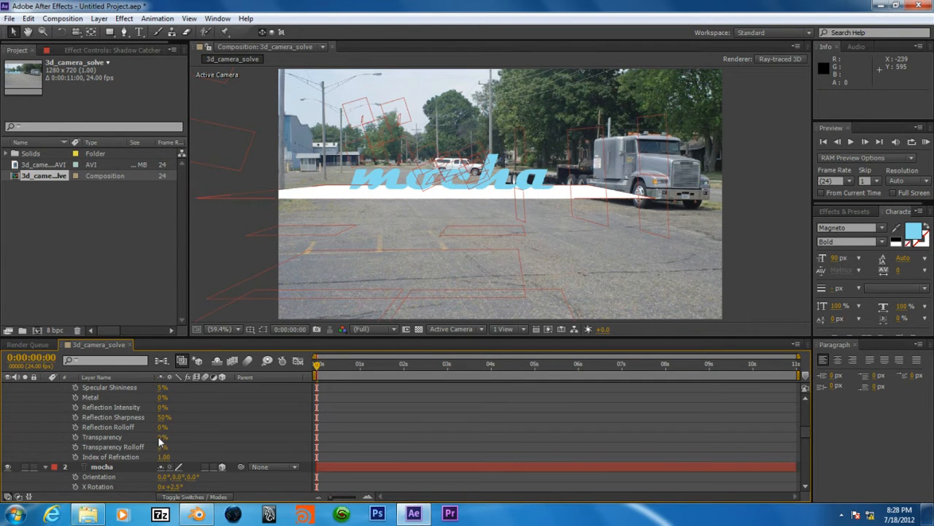
{"action": "left_click", "coordinate": [161, 437]}
{"action": "type", "text": "100"}
{"action": "key", "text": "Return"}
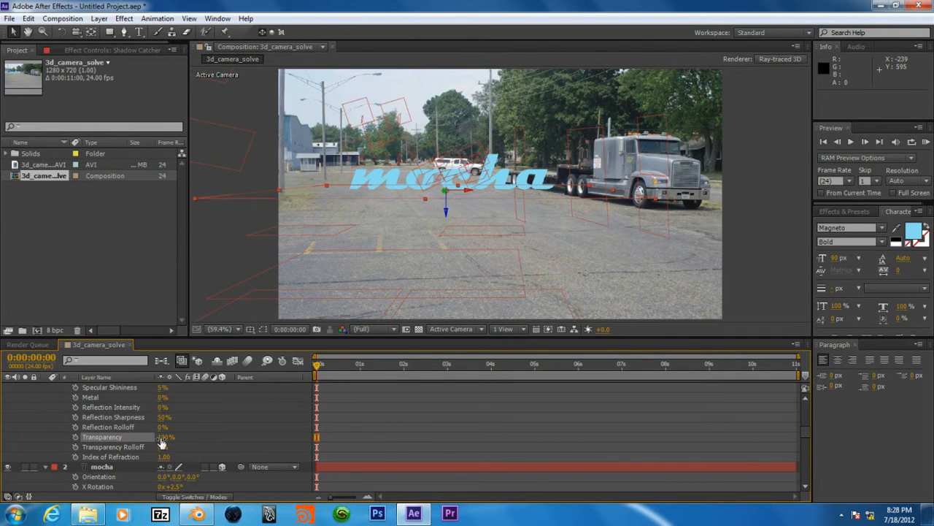
{"action": "left_click", "coordinate": [161, 438]}
{"action": "type", "text": "0"}
{"action": "key", "text": "Return"}
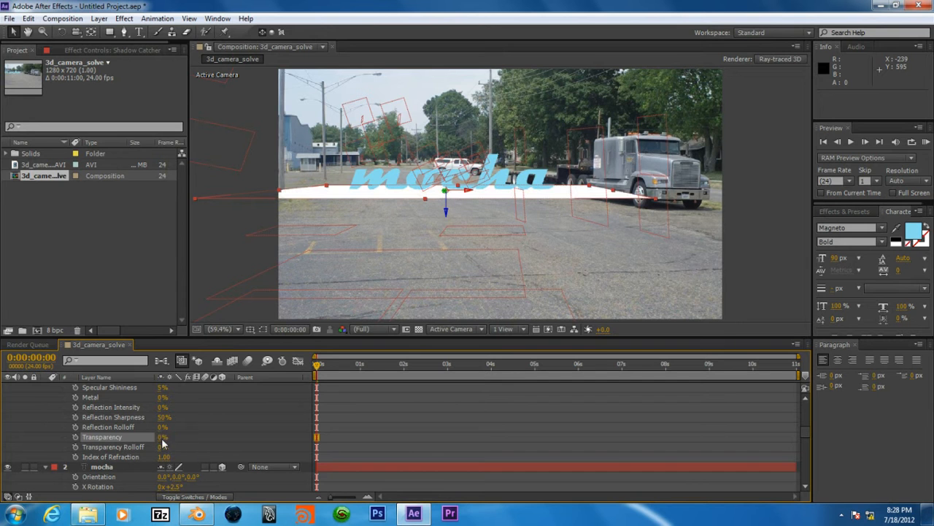
Set the Shadow Catcher's Accepts Shadows material option to Only.
{"action": "left_click", "coordinate": [96, 389]}
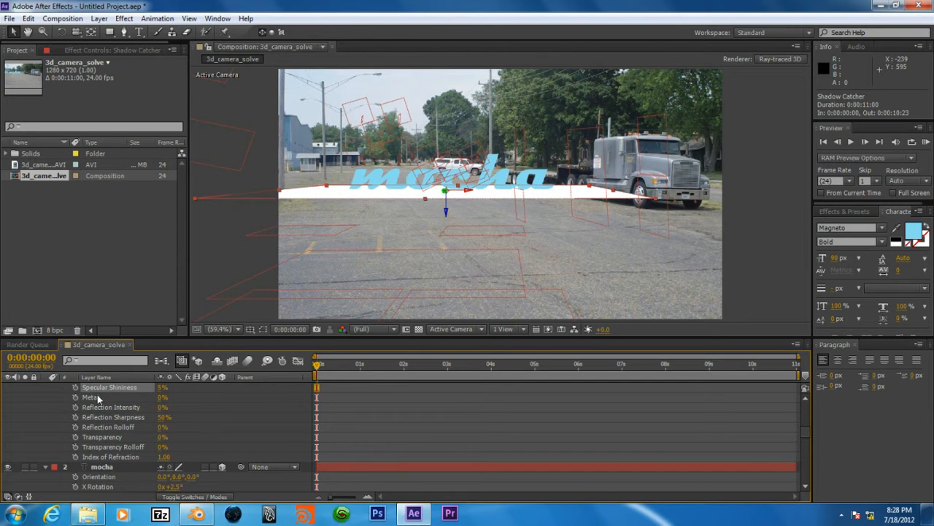
{"action": "scroll", "coordinate": [105, 404], "scroll_direction": "up", "scroll_amount": 3}
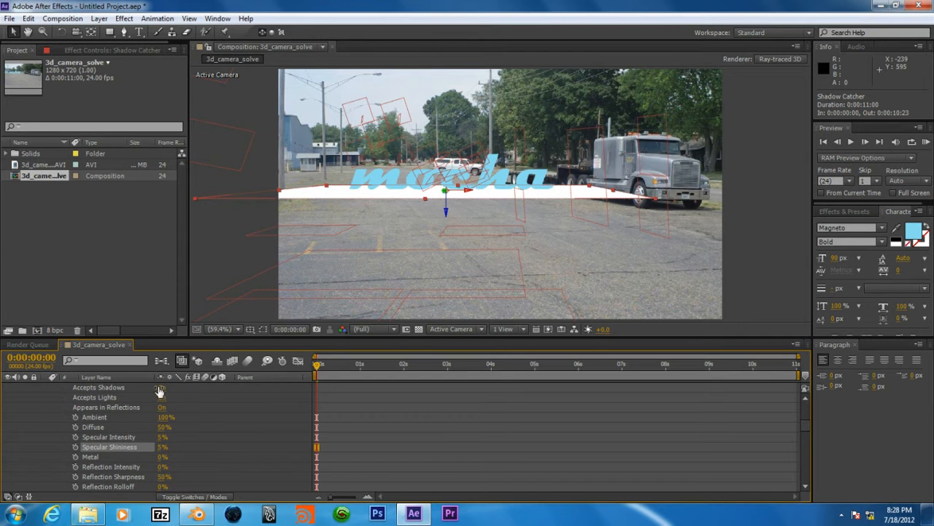
{"action": "left_click", "coordinate": [104, 388]}
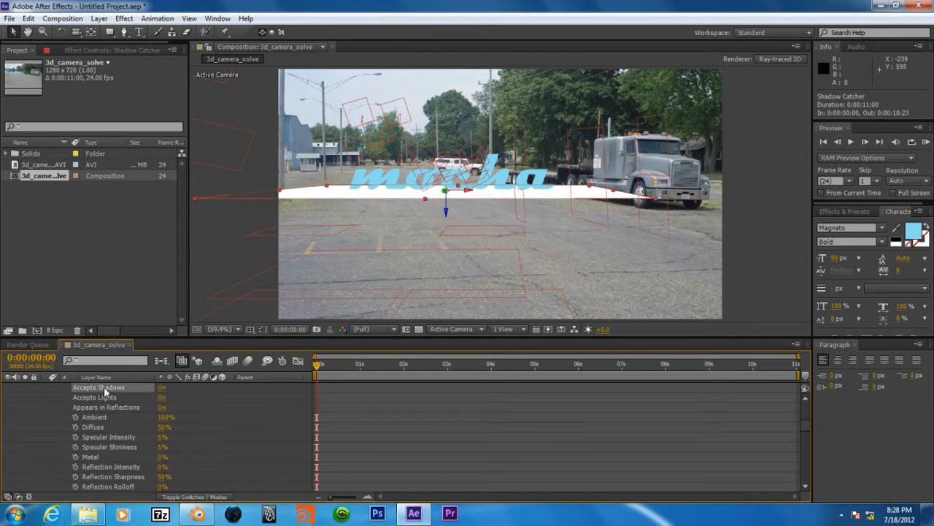
{"action": "scroll", "coordinate": [99, 413], "scroll_direction": "up", "scroll_amount": 2}
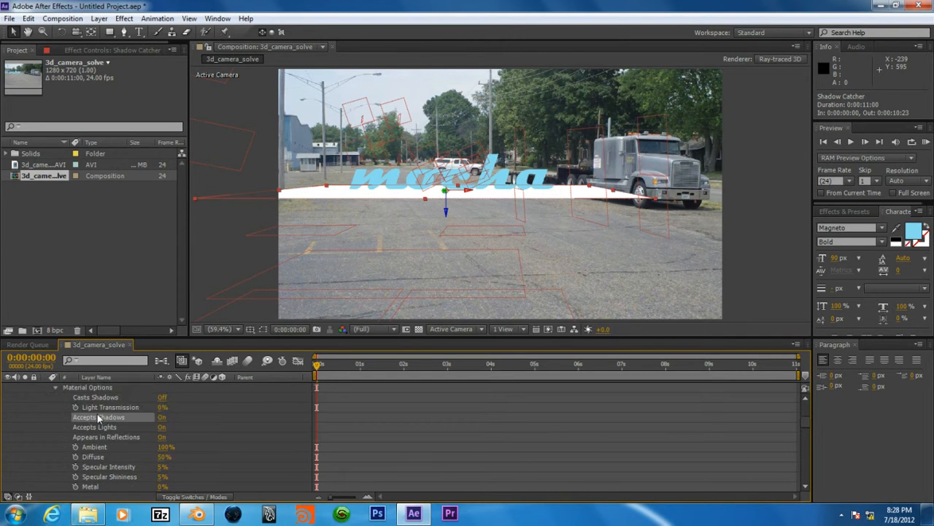
{"action": "left_click", "coordinate": [161, 417]}
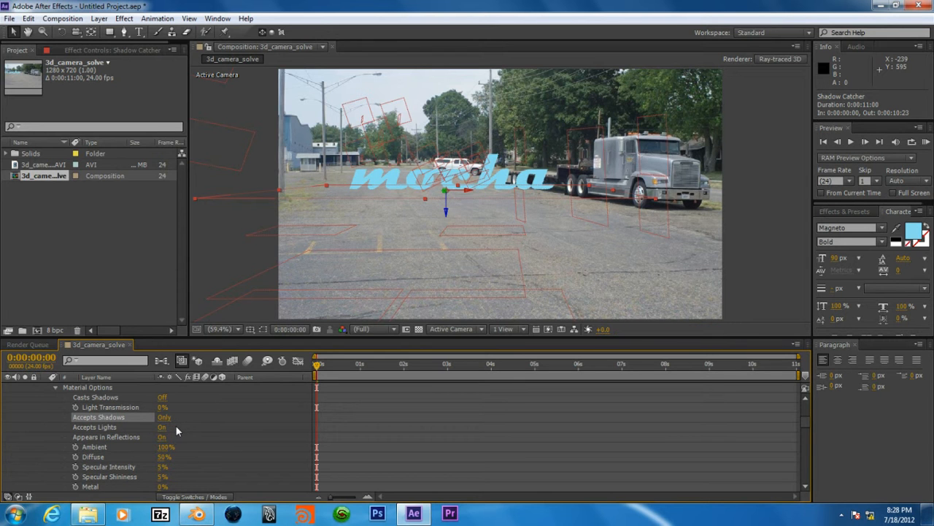
{"action": "left_click", "coordinate": [105, 398]}
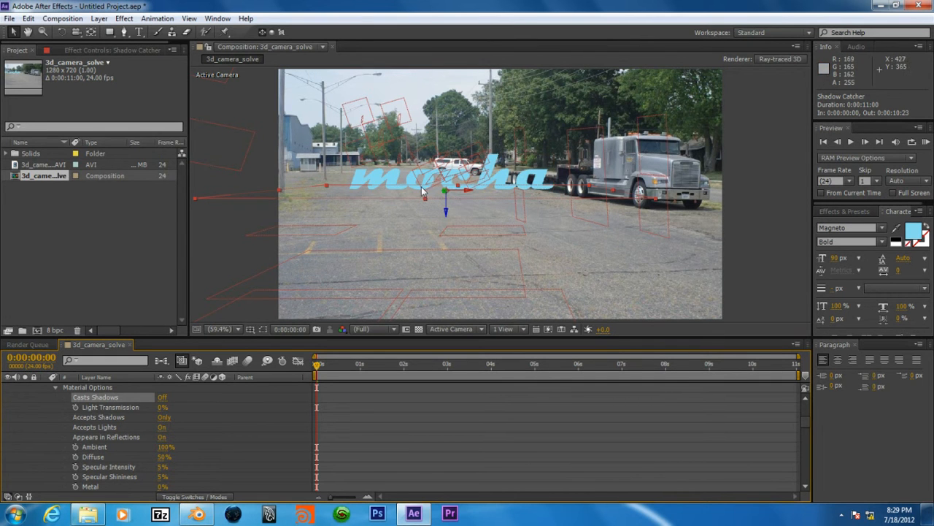
Collapse the Shadow Catcher's Material Options and the expanded properties of the Shadow Catcher and "mocha" layers.
{"action": "left_click", "coordinate": [87, 388]}
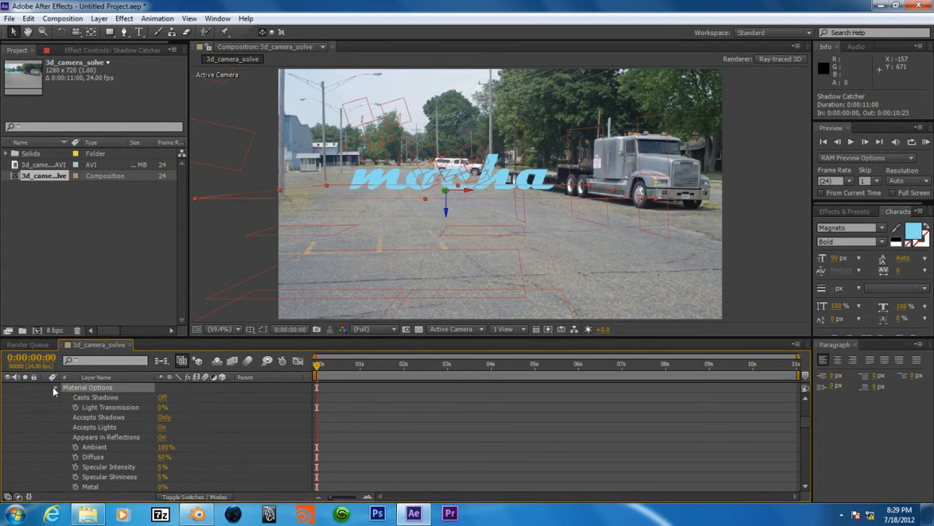
{"action": "left_click", "coordinate": [53, 391]}
{"action": "scroll", "coordinate": [84, 406], "scroll_direction": "up", "scroll_amount": 3}
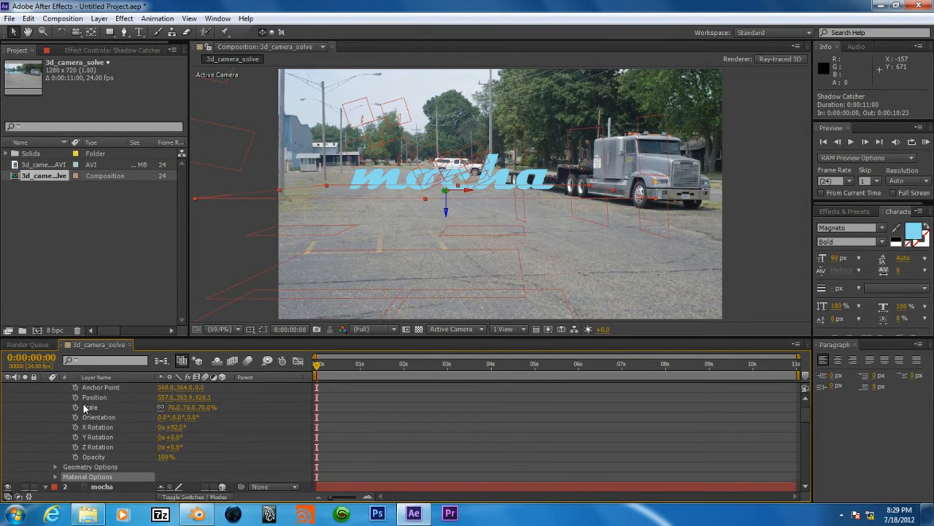
{"action": "scroll", "coordinate": [84, 406], "scroll_direction": "up", "scroll_amount": 1}
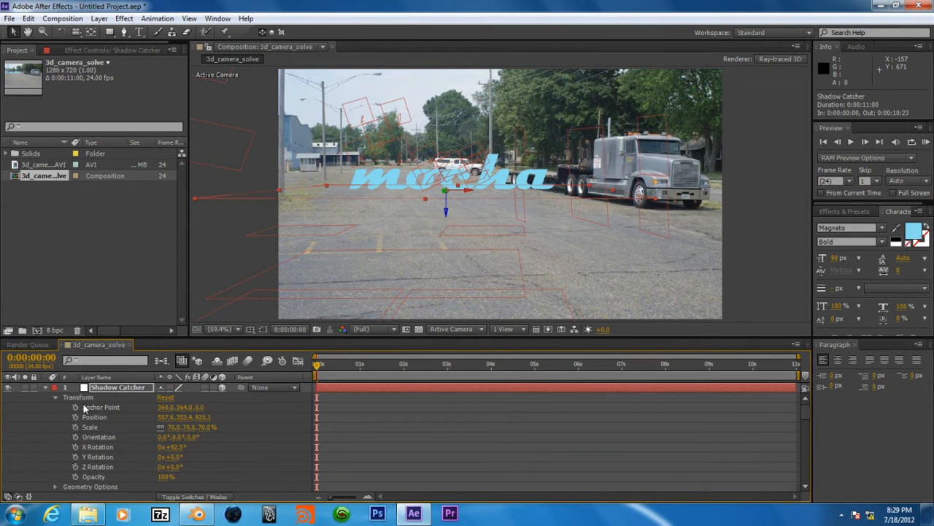
{"action": "left_click", "coordinate": [46, 387]}
{"action": "left_click", "coordinate": [46, 390]}
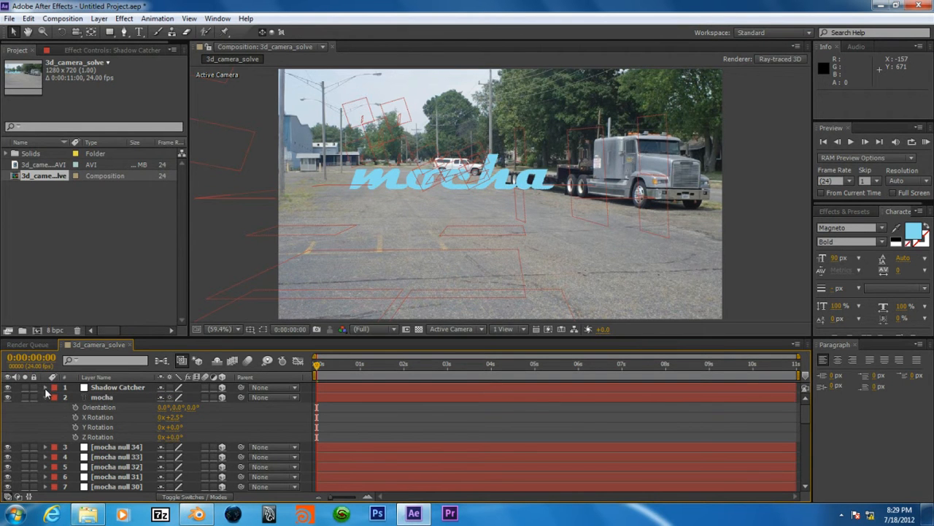
{"action": "left_click", "coordinate": [46, 397]}
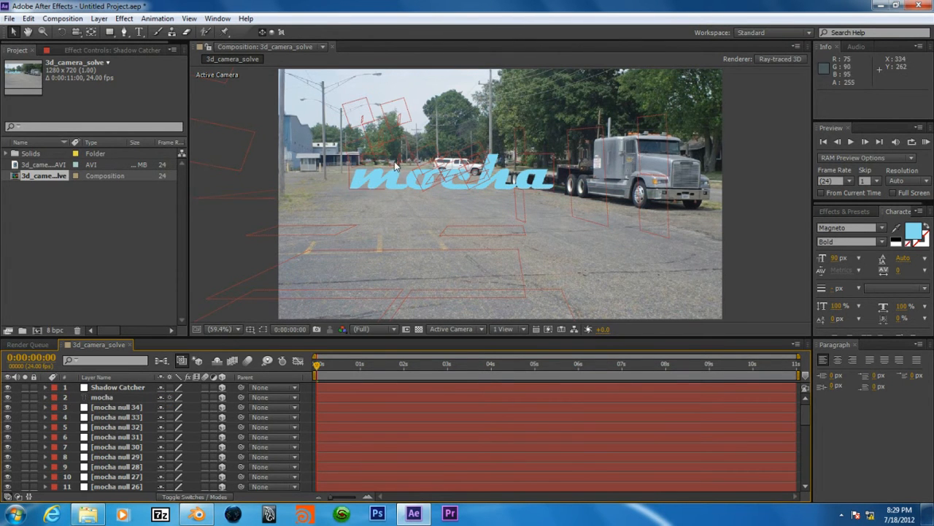
Add a new Spot light with its Intensity set to 100%.
{"action": "left_click", "coordinate": [99, 18]}
{"action": "mouse_move", "coordinate": [102, 34]}
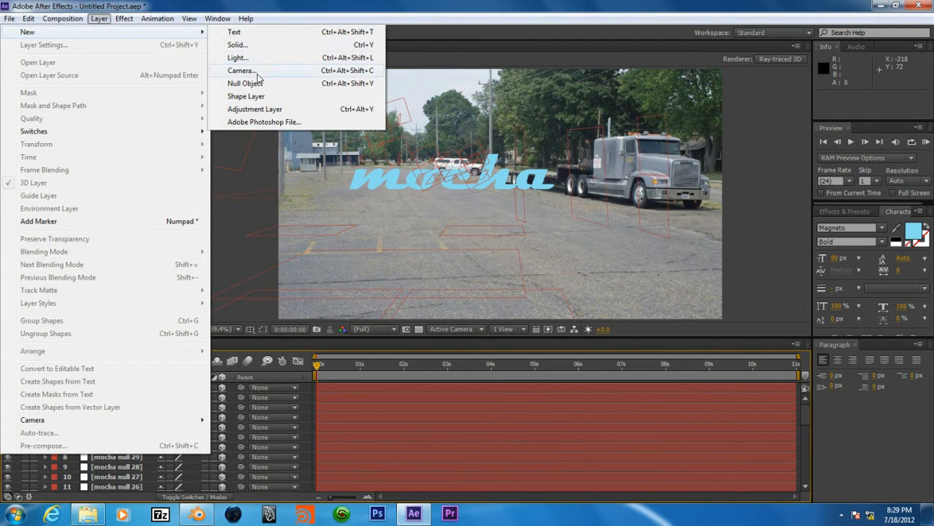
{"action": "left_click", "coordinate": [239, 57]}
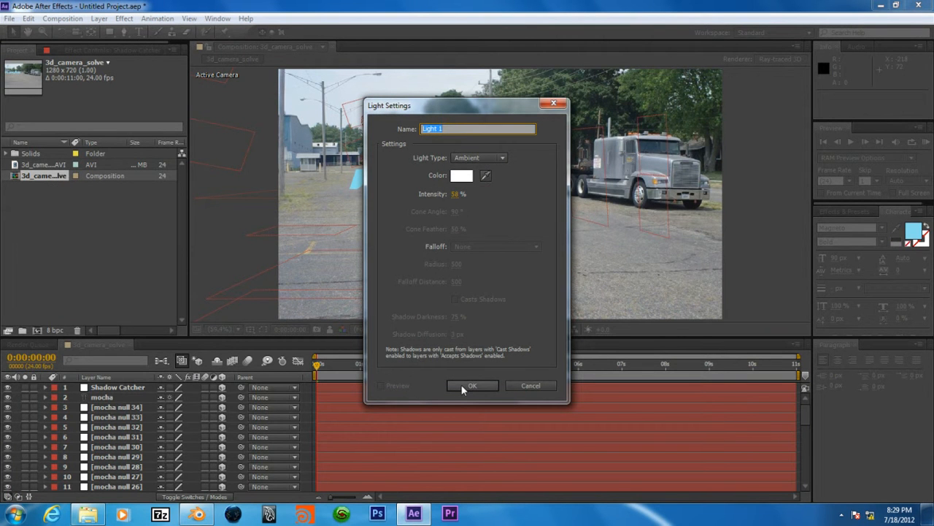
{"action": "left_click", "coordinate": [471, 160]}
{"action": "left_click", "coordinate": [475, 185]}
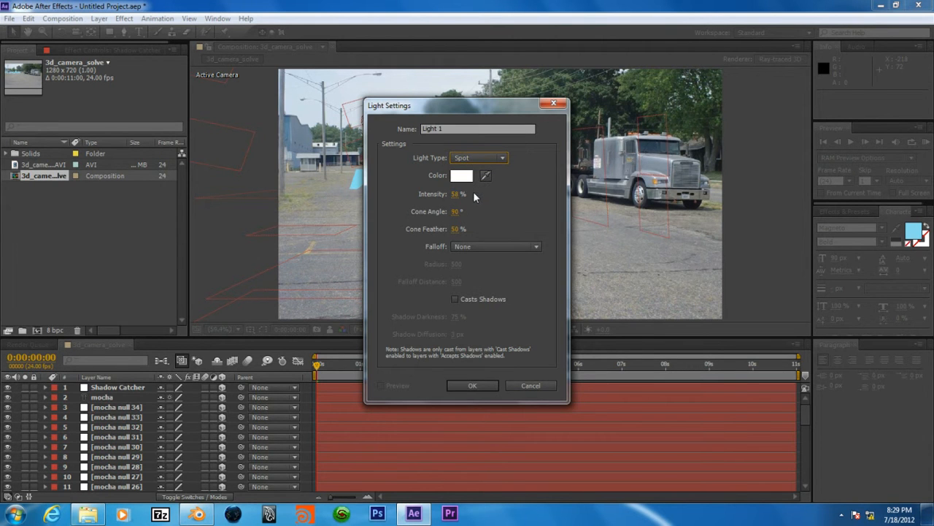
{"action": "left_click_drag", "start_coordinate": [456, 198], "coordinate": [489, 199]}
{"action": "left_click", "coordinate": [456, 193]}
{"action": "type", "text": "100"}
{"action": "key", "text": "Return"}
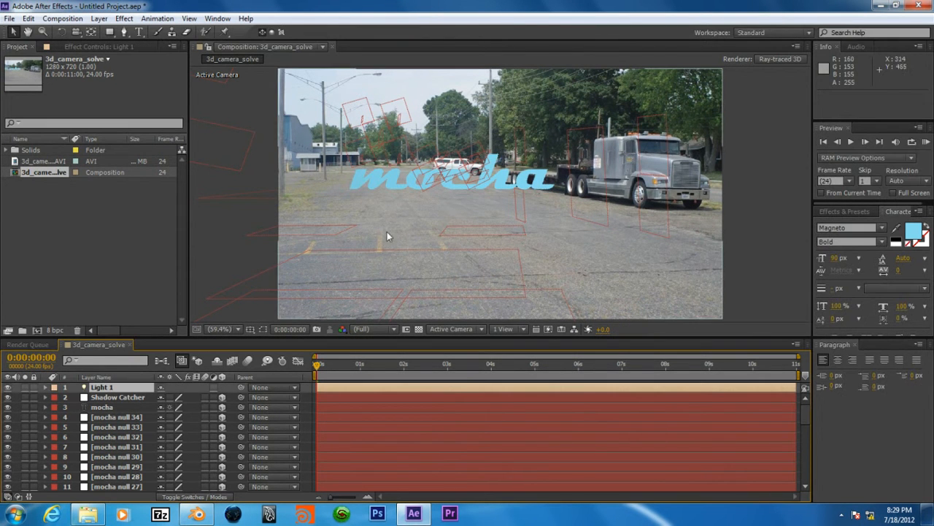
Add a second light of the Ambient type to the composition.
{"action": "left_click", "coordinate": [99, 18]}
{"action": "mouse_move", "coordinate": [89, 34]}
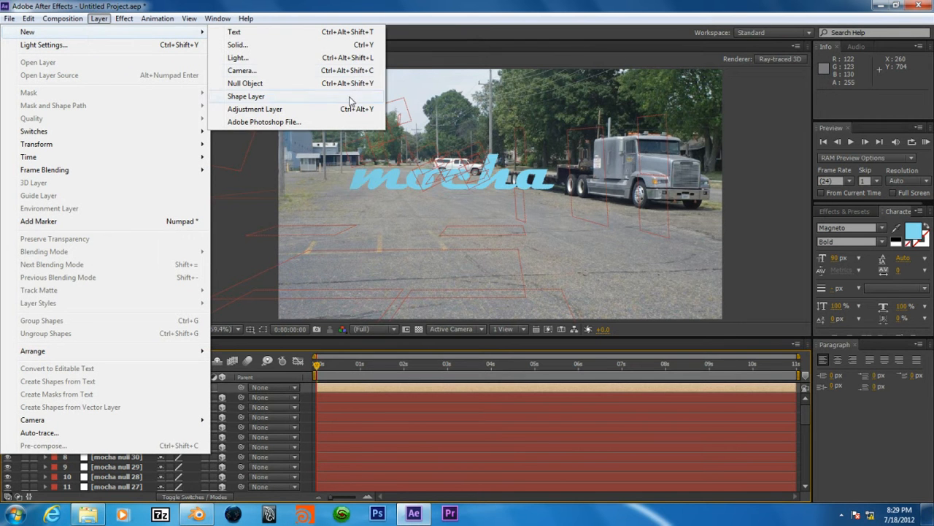
{"action": "left_click", "coordinate": [246, 57]}
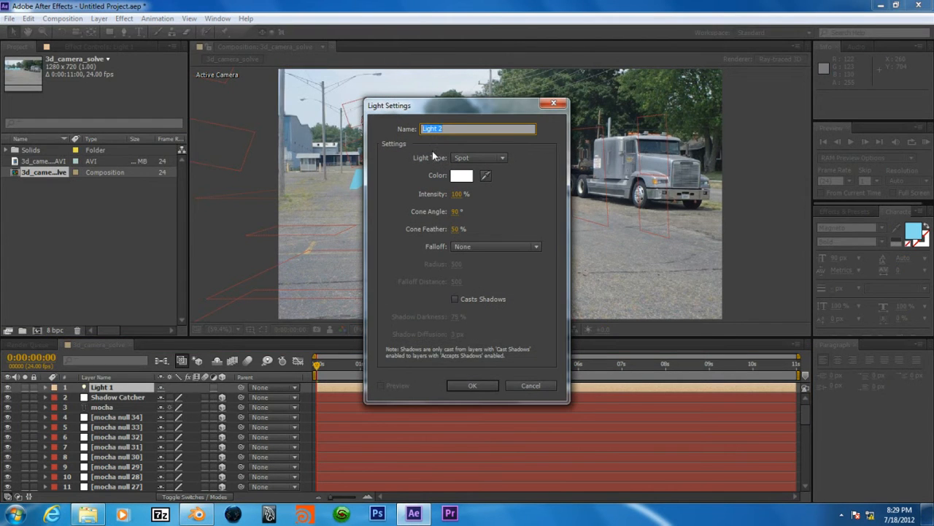
{"action": "left_click", "coordinate": [500, 159]}
{"action": "left_click", "coordinate": [487, 211]}
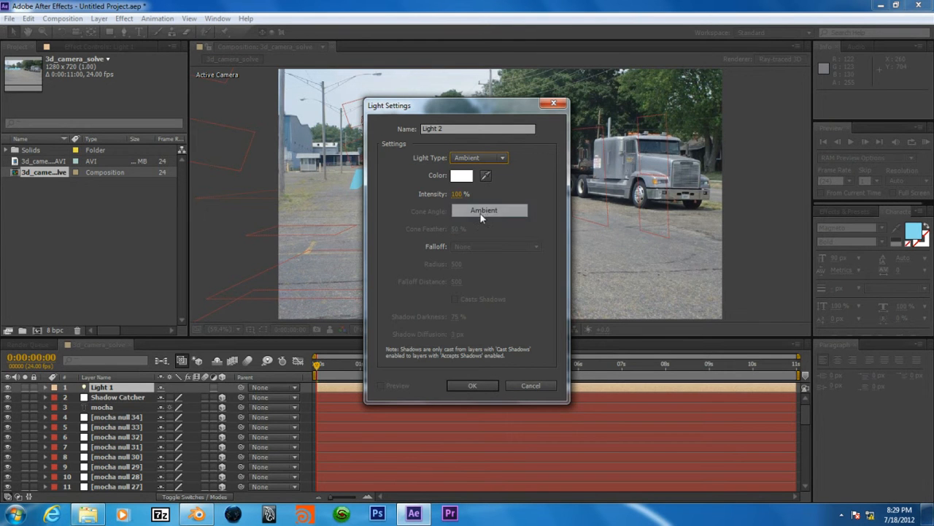
{"action": "left_click", "coordinate": [473, 385]}
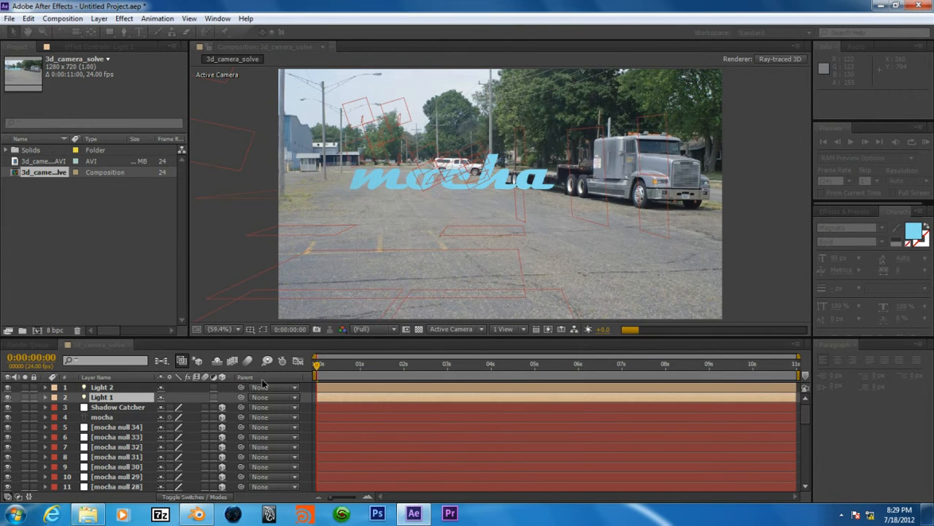
Rename Light 1 as "Spot" and Light 2 as "Ambient".
{"action": "double_click", "coordinate": [104, 398]}
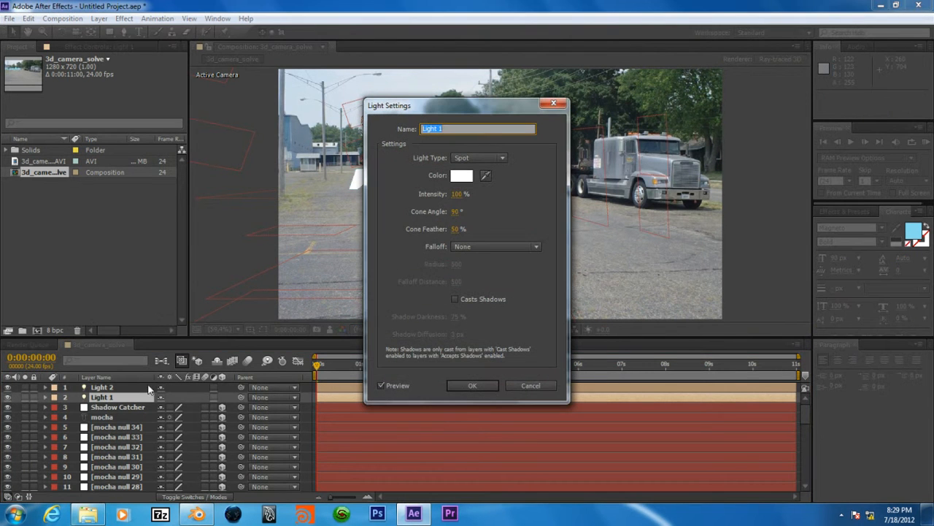
{"action": "type", "text": "Spot"}
{"action": "key", "text": "Return"}
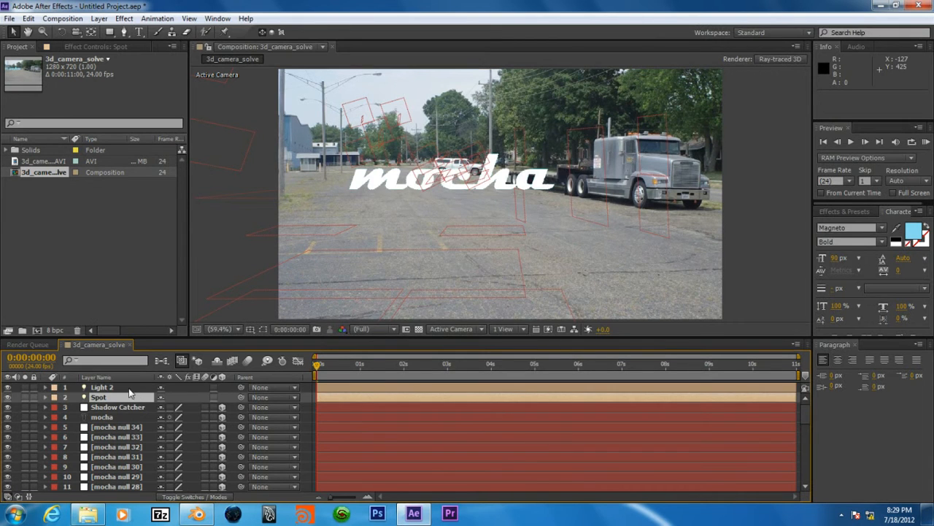
{"action": "double_click", "coordinate": [128, 389]}
{"action": "type", "text": "Ambien"}
{"action": "key", "text": "Return"}
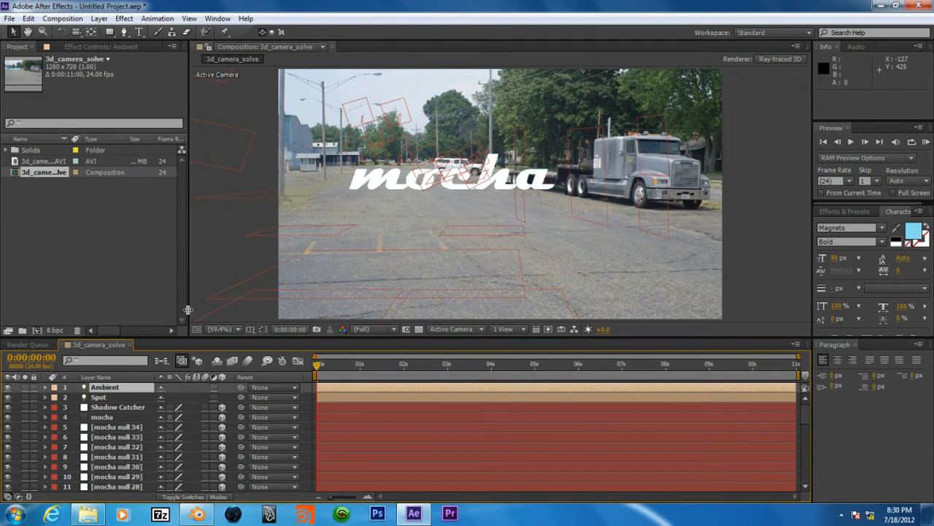
Expand the Ambient light's options and set its Intensity to 70%.
{"action": "left_click", "coordinate": [45, 388]}
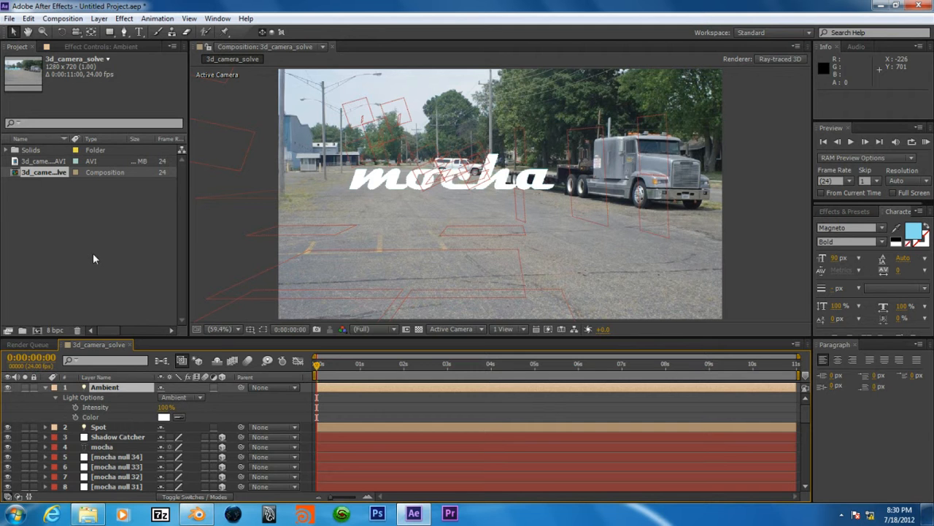
{"action": "left_click_drag", "start_coordinate": [127, 408], "coordinate": [165, 413]}
{"action": "left_click", "coordinate": [169, 407]}
{"action": "type", "text": "70"}
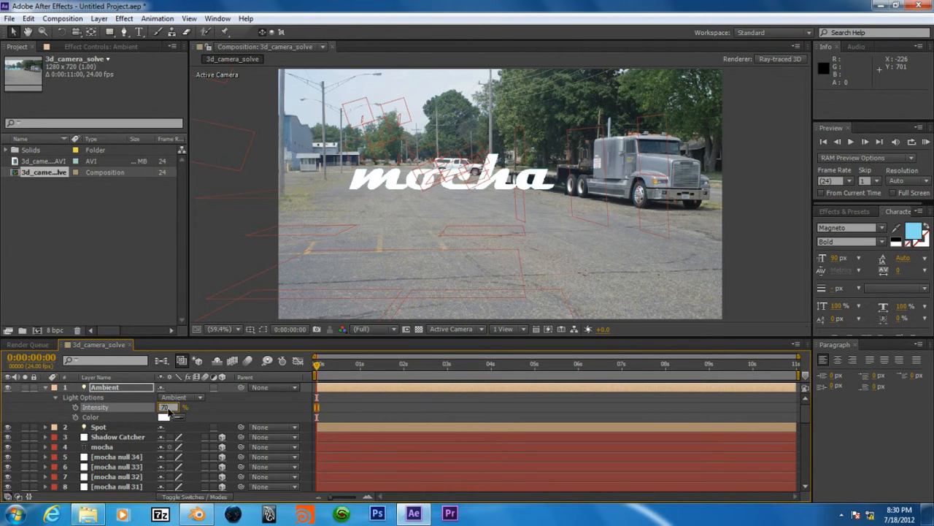
{"action": "key", "text": "Return"}
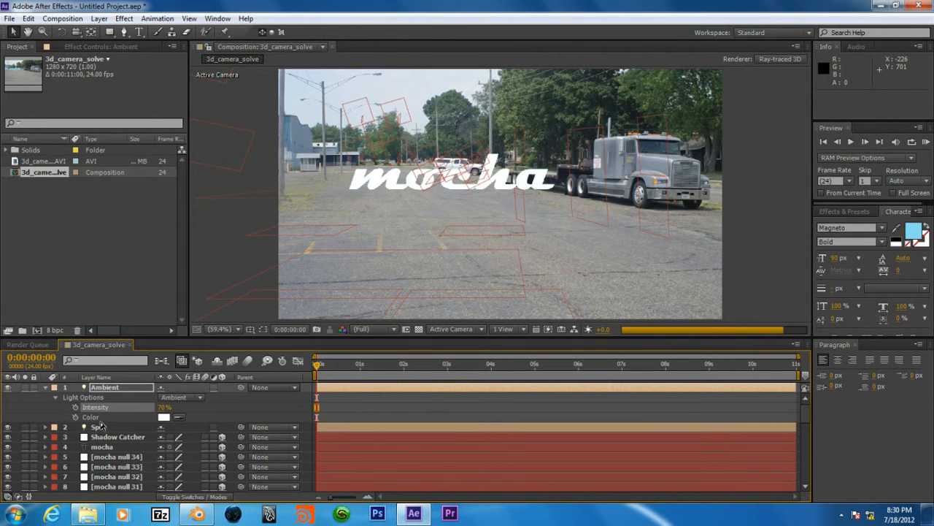
Change the Ambient light's color to a pale blue, D6DAFF, at 16% saturation.
{"action": "left_click", "coordinate": [164, 416]}
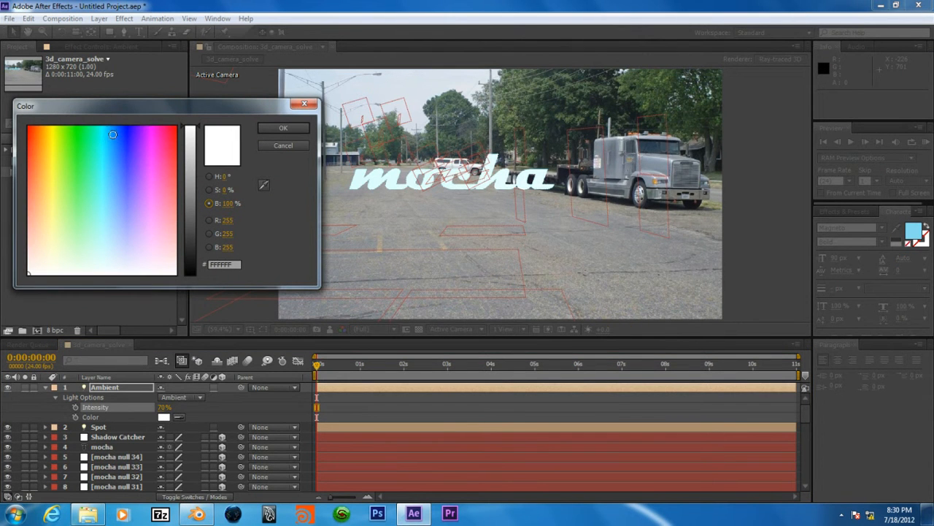
{"action": "left_click", "coordinate": [123, 132]}
{"action": "left_click", "coordinate": [124, 134]}
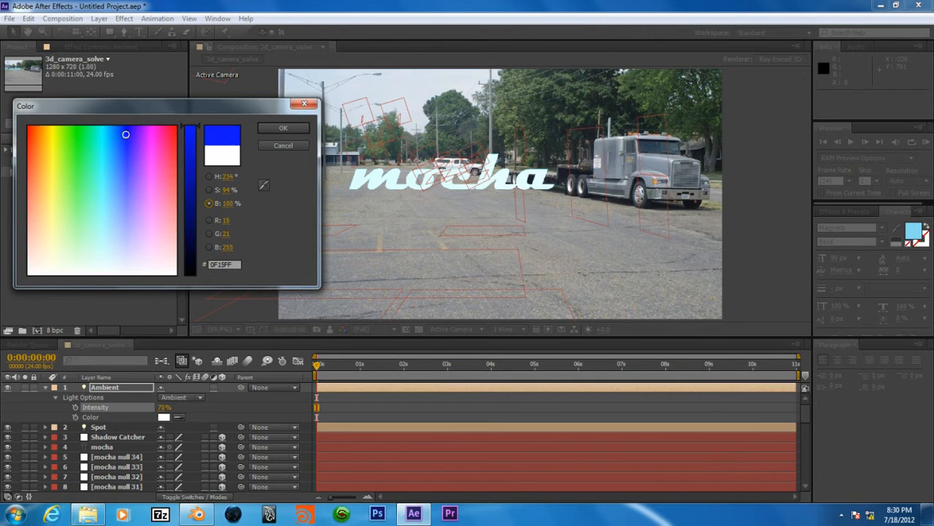
{"action": "left_click", "coordinate": [209, 189]}
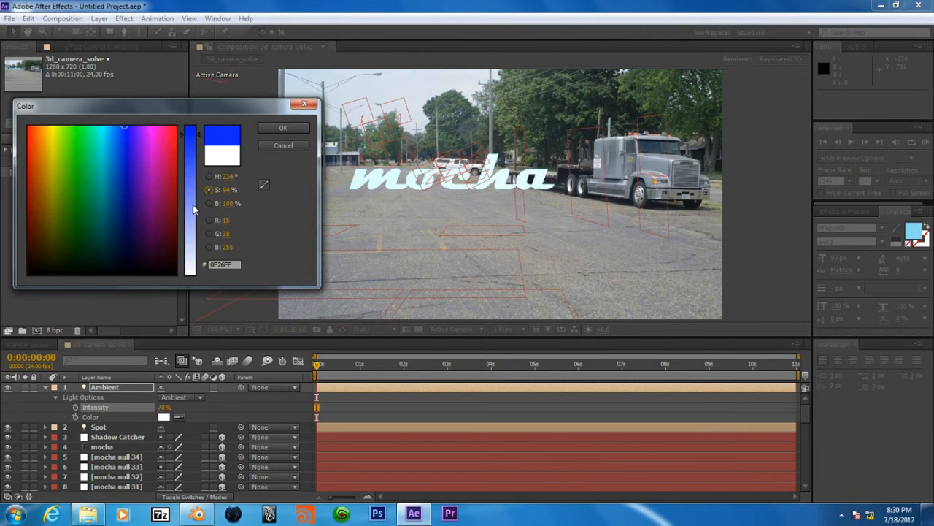
{"action": "left_click", "coordinate": [194, 207]}
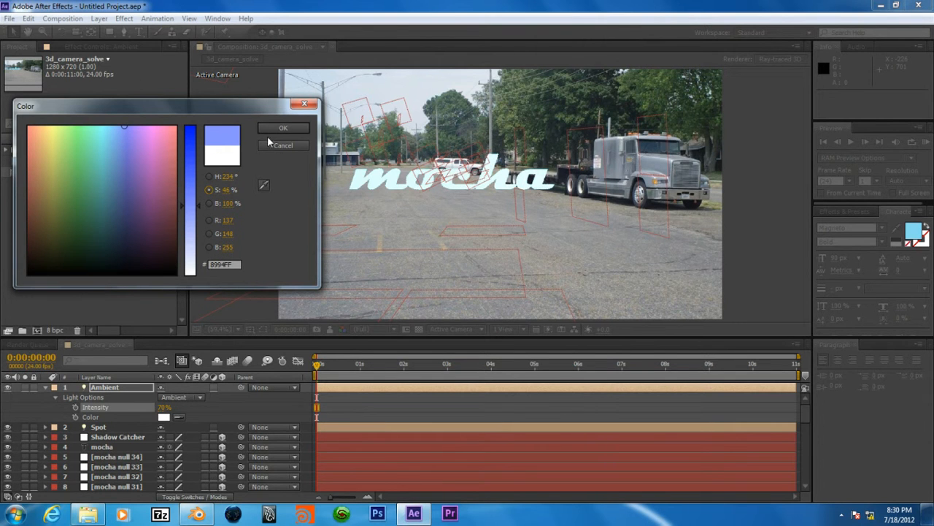
{"action": "left_click", "coordinate": [192, 249]}
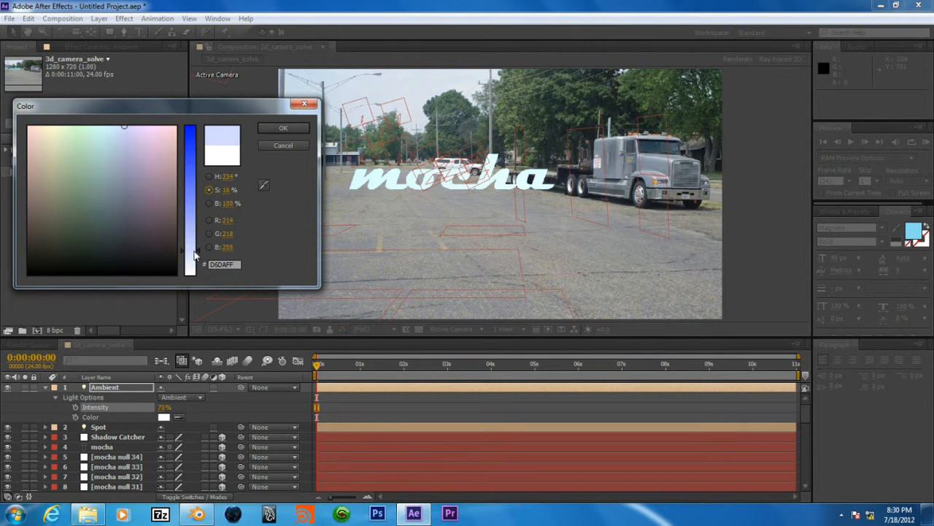
{"action": "left_click", "coordinate": [283, 128]}
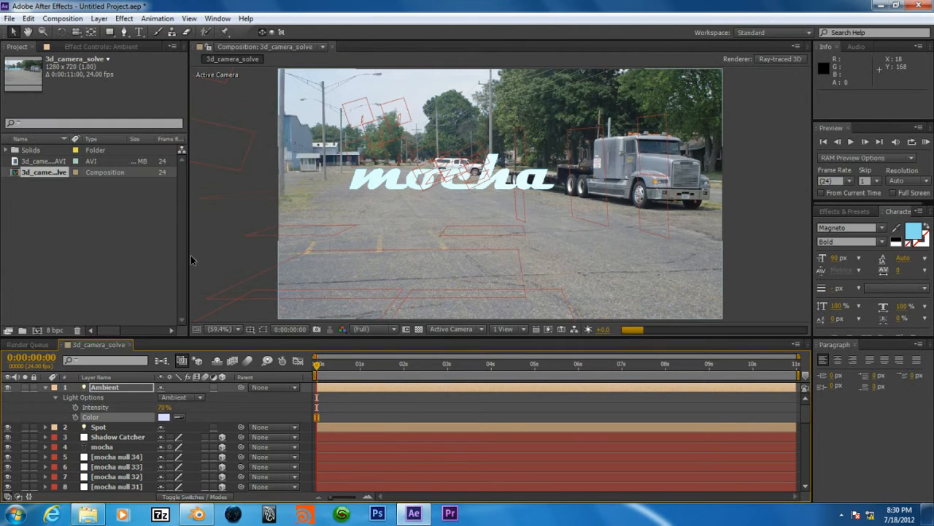
Expand the Spot light's Transform and Light Options and turn its Casts Shadows on.
{"action": "left_click", "coordinate": [100, 427]}
{"action": "left_click", "coordinate": [45, 428]}
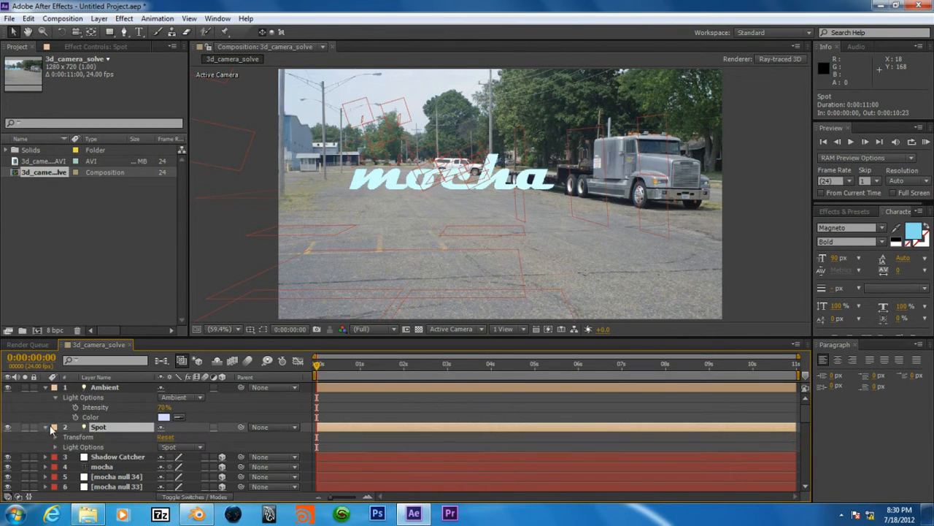
{"action": "left_click", "coordinate": [55, 436]}
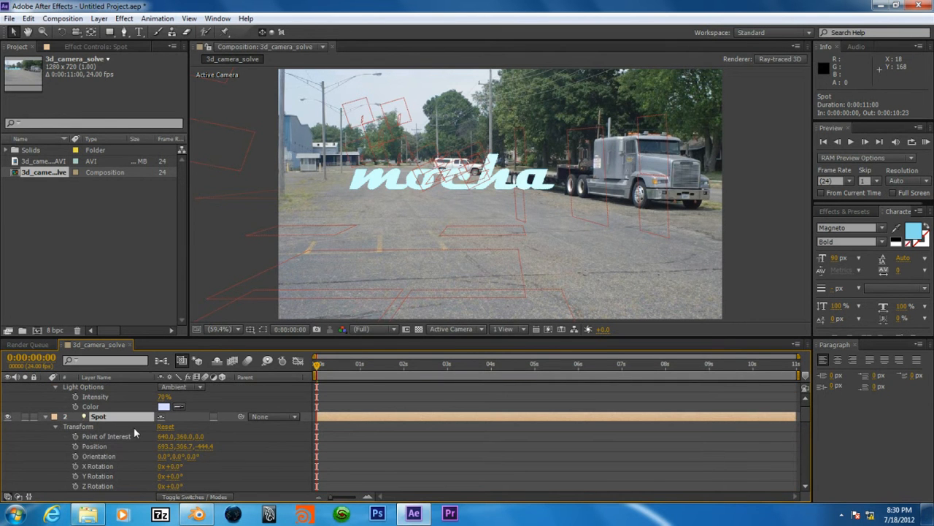
{"action": "scroll", "coordinate": [133, 427], "scroll_direction": "down", "scroll_amount": 3}
{"action": "left_click", "coordinate": [87, 437]}
{"action": "left_click", "coordinate": [55, 437]}
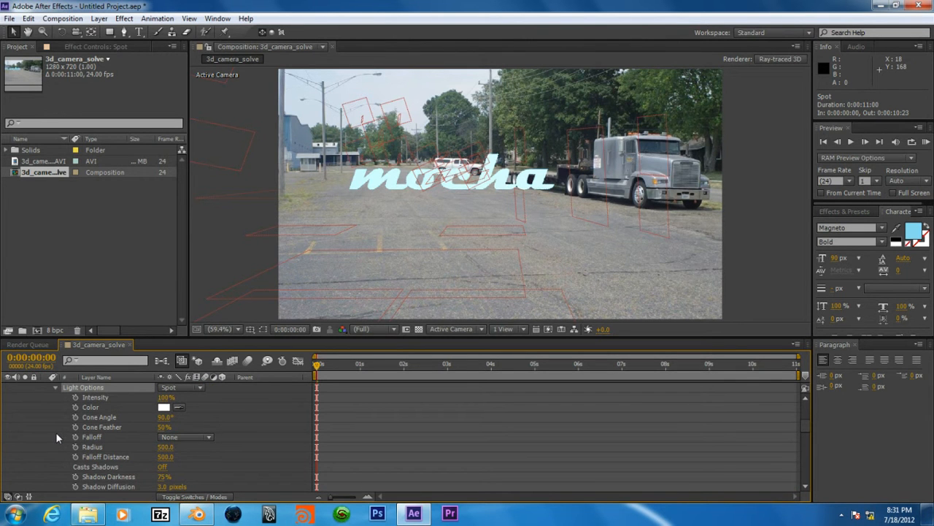
{"action": "scroll", "coordinate": [57, 437], "scroll_direction": "down", "scroll_amount": 2}
{"action": "left_click", "coordinate": [162, 437]}
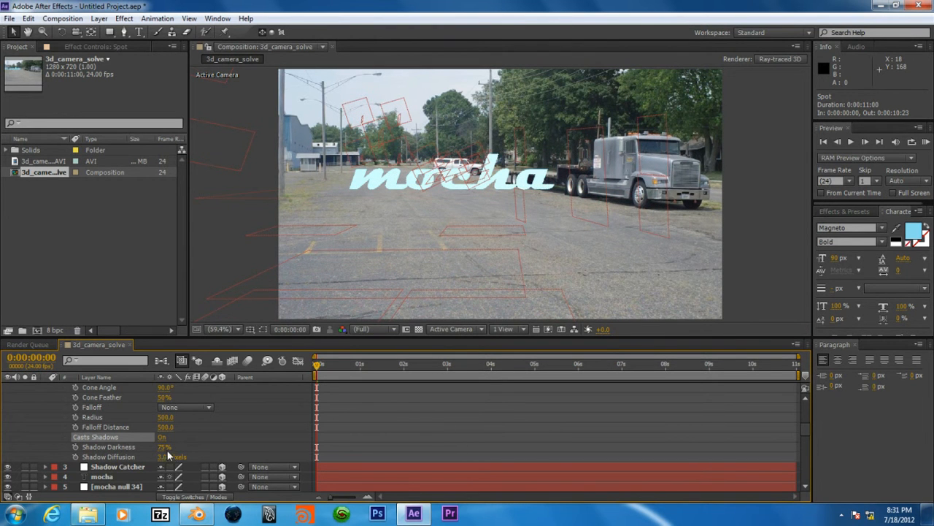
Set the Spot light's Shadow Darkness to 30%.
{"action": "left_click", "coordinate": [164, 448]}
{"action": "type", "text": "5"}
{"action": "type", "text": "0"}
{"action": "key", "text": "Return"}
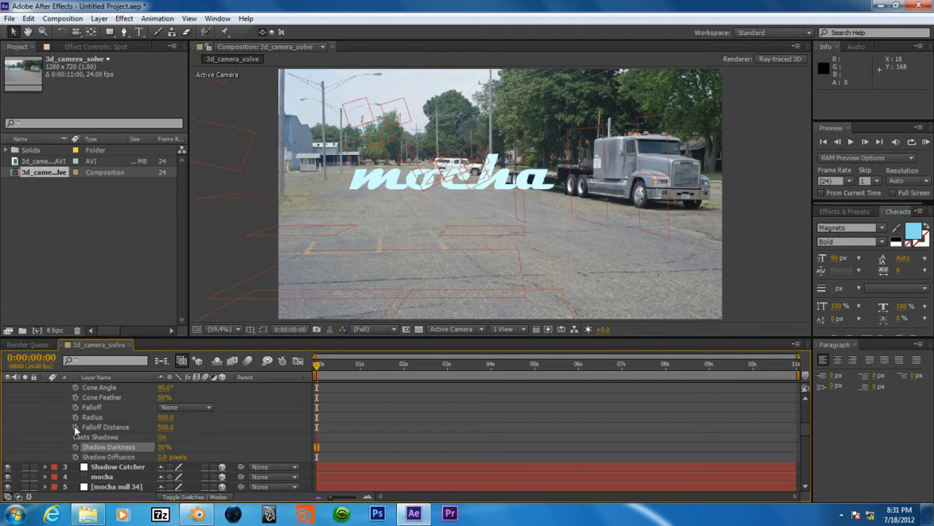
In the Top view, move the Spot light deeper into the scene, to a position of about 606, 394, 280.
{"action": "left_click", "coordinate": [382, 329]}
{"action": "left_click", "coordinate": [493, 330]}
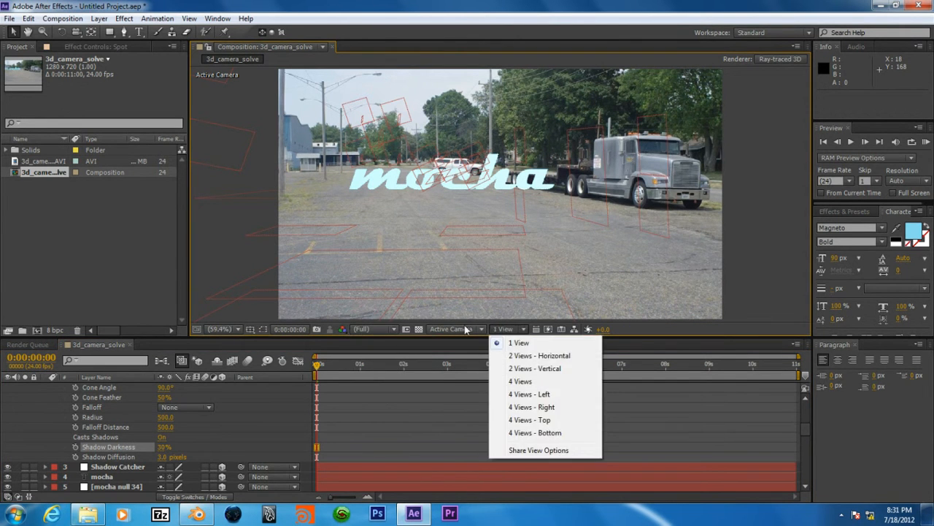
{"action": "left_click", "coordinate": [471, 330]}
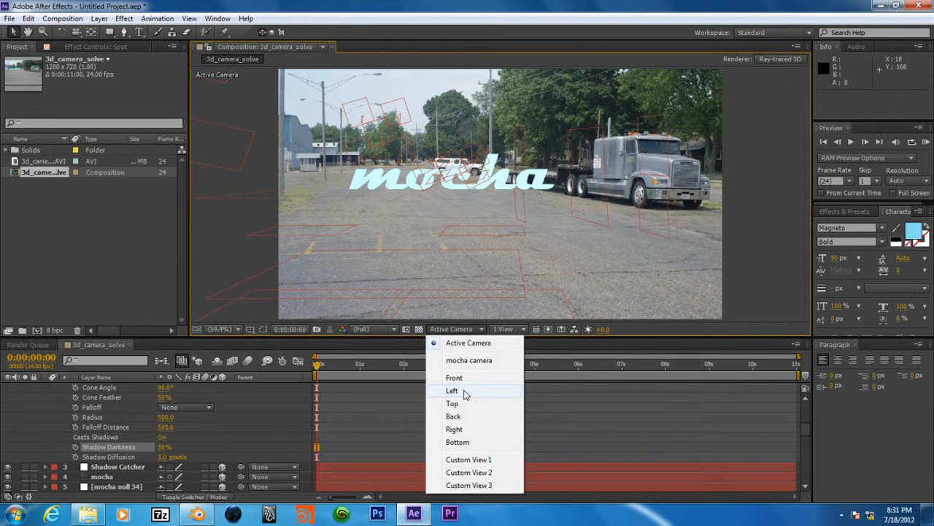
{"action": "left_click", "coordinate": [459, 404]}
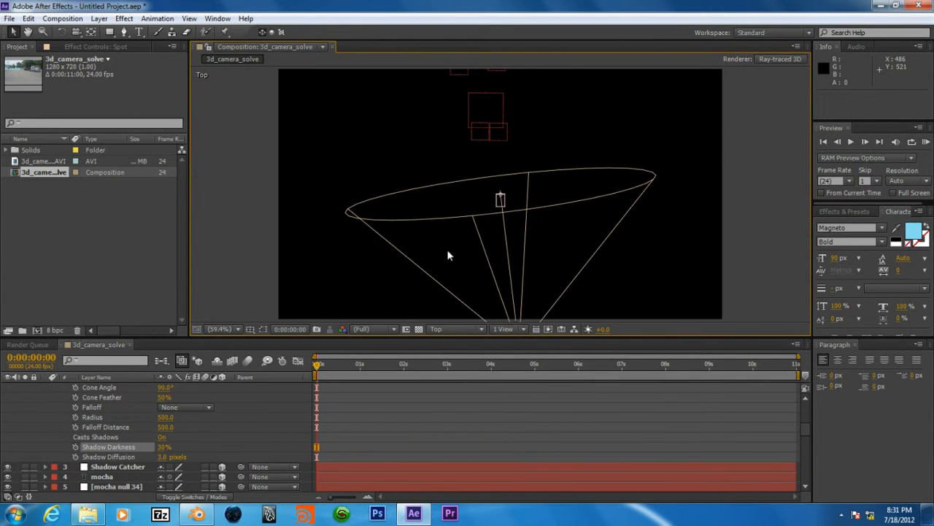
{"action": "key", "text": "comma"}
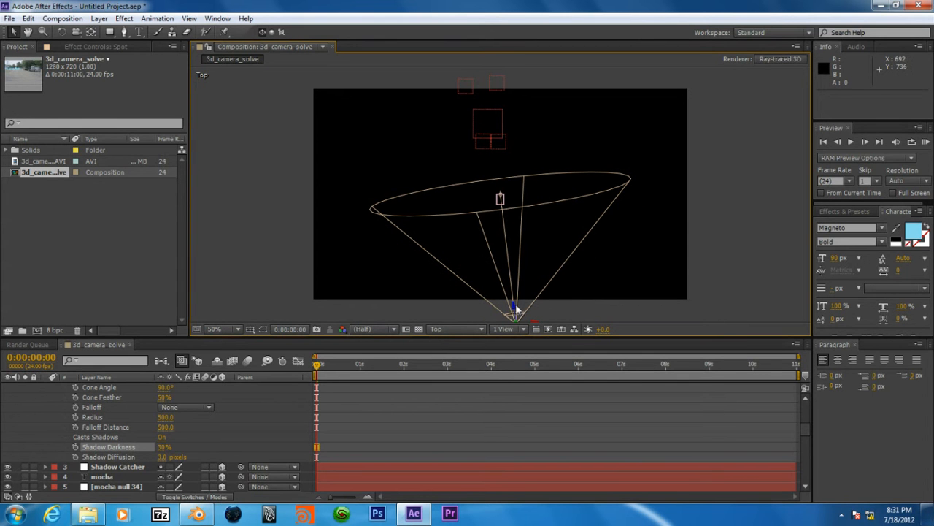
{"action": "left_click_drag", "start_coordinate": [517, 310], "coordinate": [475, 97]}
{"action": "scroll", "coordinate": [337, 149], "scroll_direction": "down", "scroll_amount": 1}
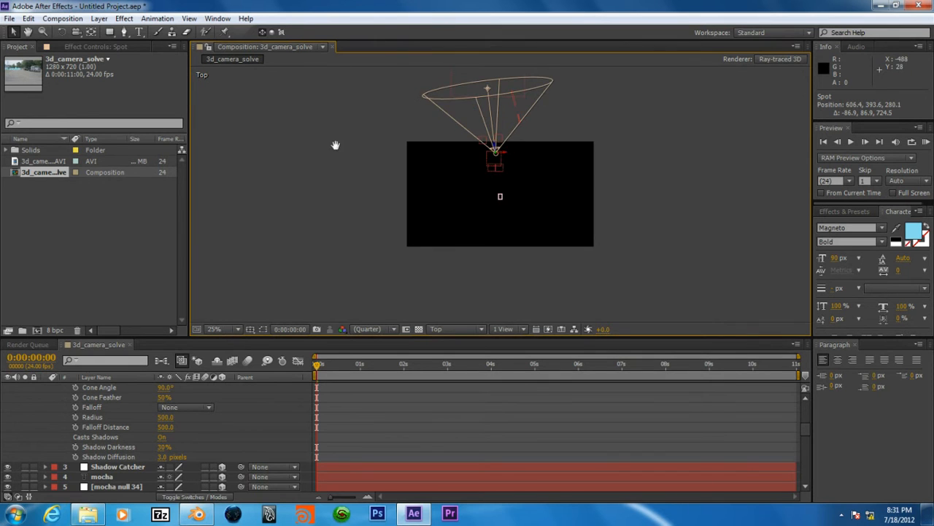
{"action": "left_click_drag", "start_coordinate": [335, 144], "coordinate": [295, 278]}
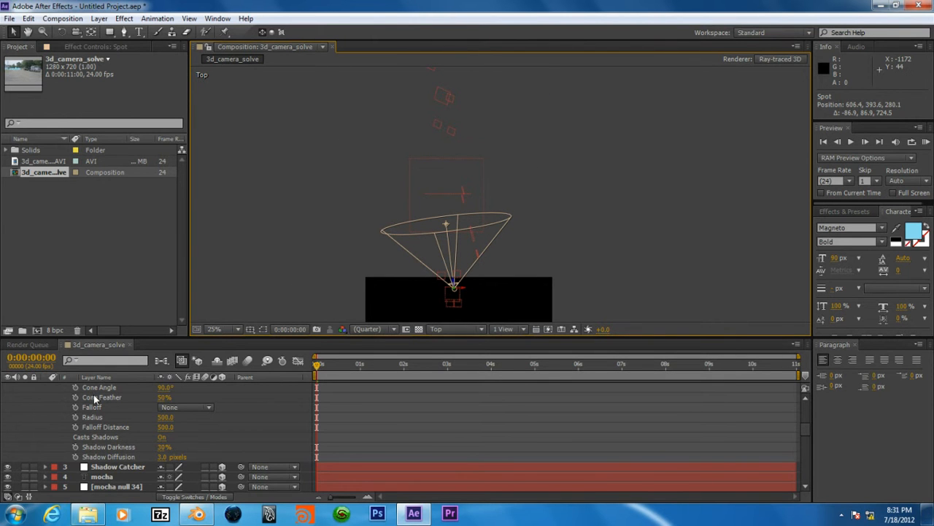
Locate the mocha text in the Top view and move the Spot light to its left, at about -51, 464, 794.
{"action": "scroll", "coordinate": [107, 410], "scroll_direction": "up", "scroll_amount": 5}
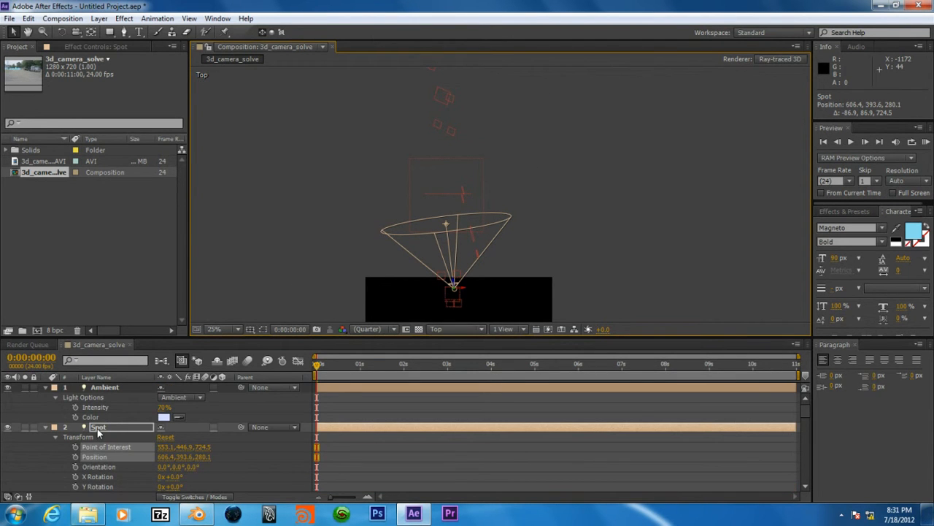
{"action": "scroll", "coordinate": [101, 427], "scroll_direction": "down", "scroll_amount": 5}
{"action": "scroll", "coordinate": [98, 420], "scroll_direction": "down", "scroll_amount": 3}
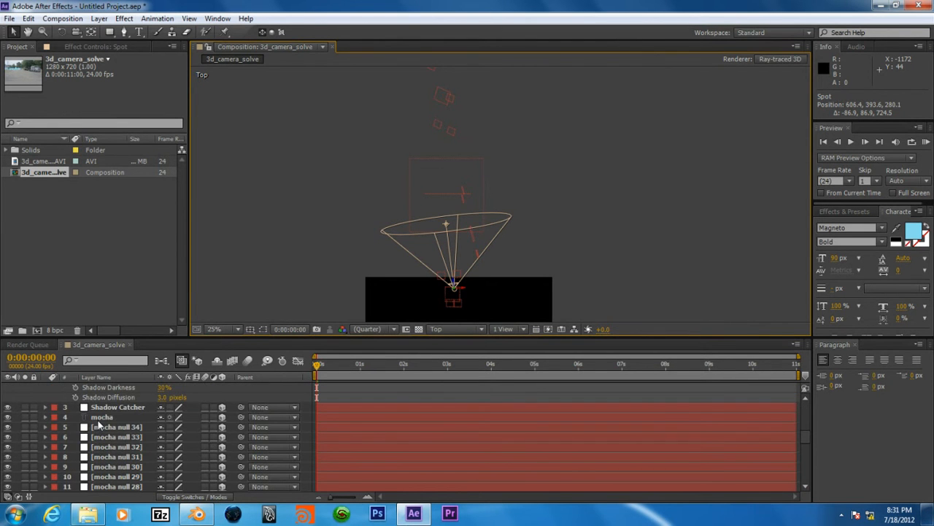
{"action": "left_click", "coordinate": [115, 449]}
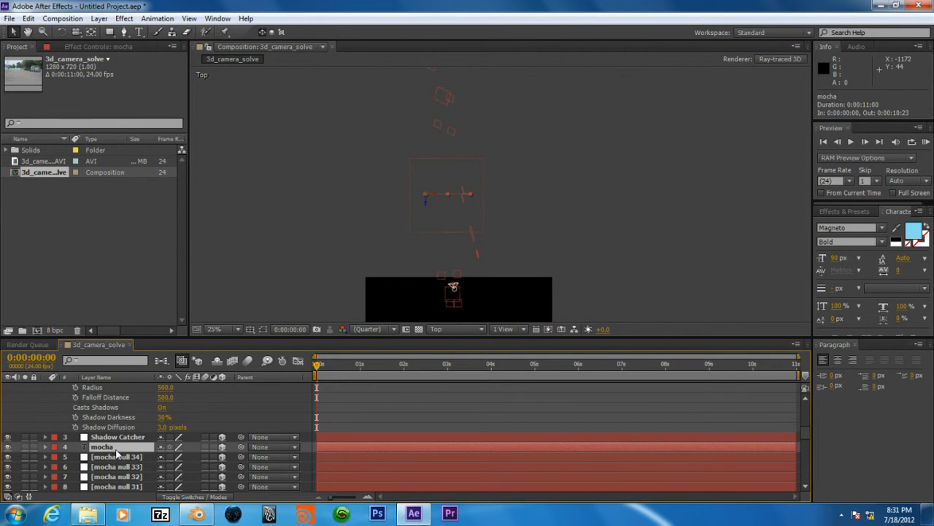
{"action": "left_click", "coordinate": [453, 286]}
{"action": "left_click_drag", "start_coordinate": [460, 293], "coordinate": [361, 212]}
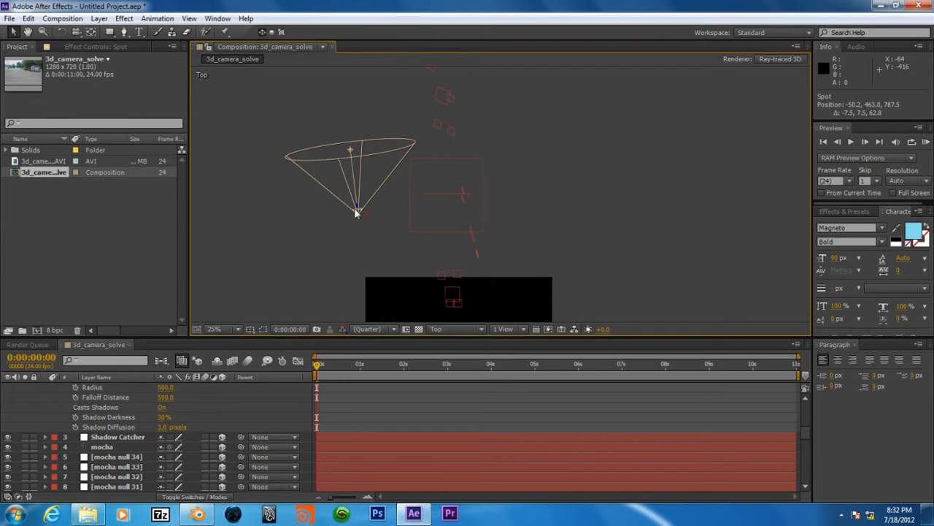
{"action": "left_click_drag", "start_coordinate": [358, 206], "coordinate": [357, 203]}
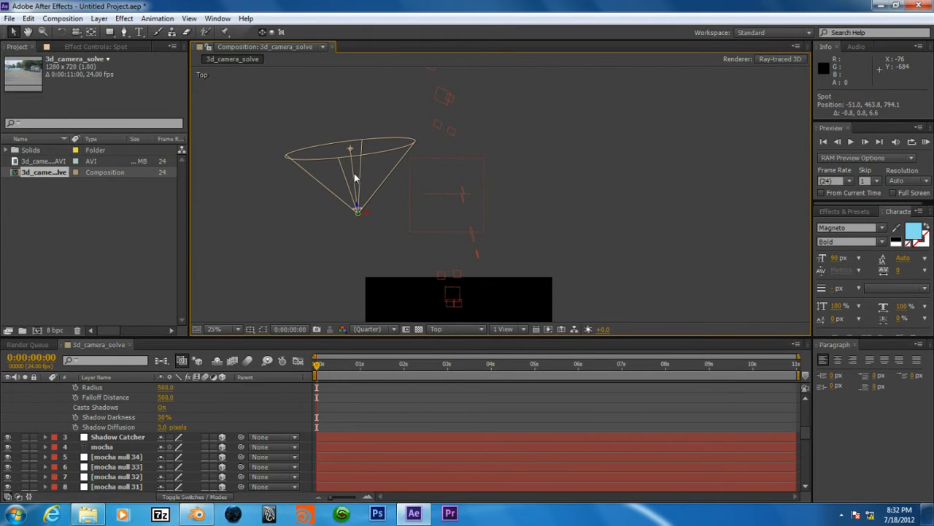
Aim the Spot light at the text with its Point of Interest at about 537, 499, 934 and its position at about -253, 445, 709.
{"action": "left_click_drag", "start_coordinate": [350, 147], "coordinate": [412, 183]}
{"action": "left_click_drag", "start_coordinate": [421, 185], "coordinate": [448, 194]}
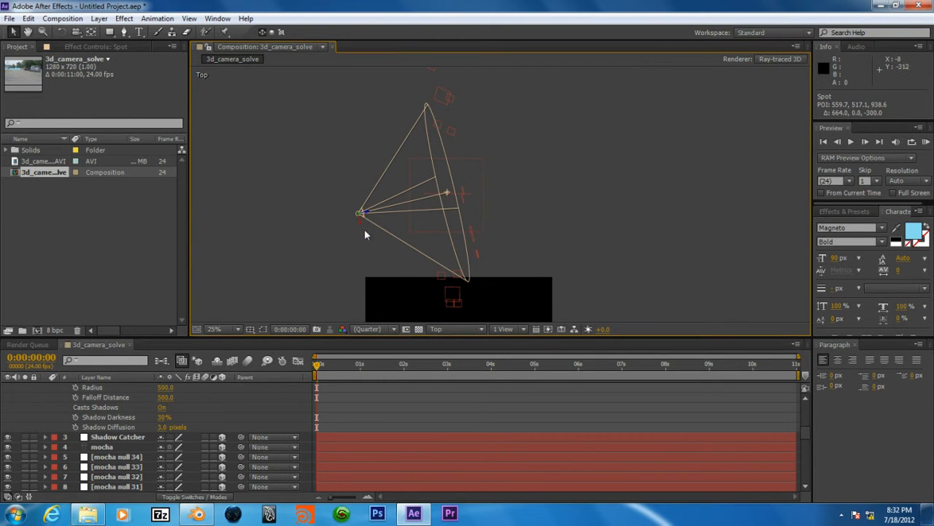
{"action": "left_click_drag", "start_coordinate": [361, 212], "coordinate": [336, 240]}
{"action": "left_click_drag", "start_coordinate": [418, 207], "coordinate": [442, 202]}
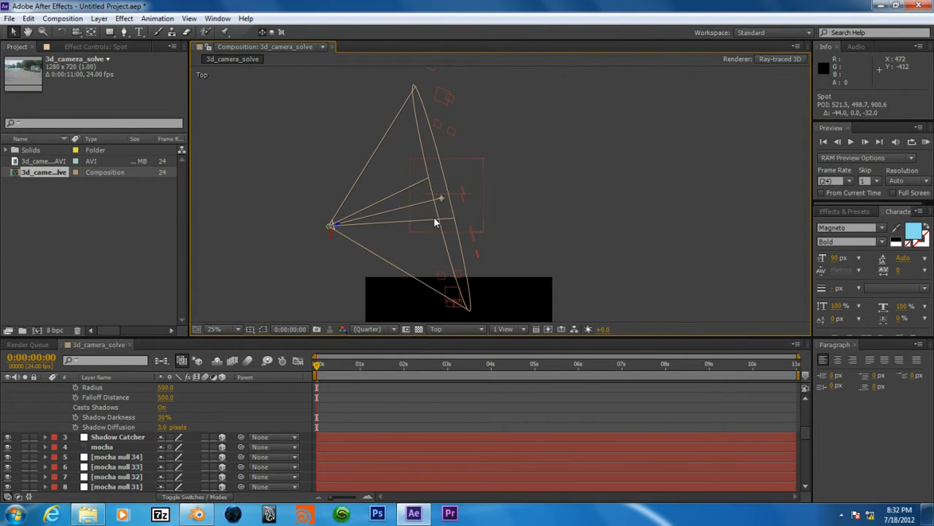
{"action": "left_click_drag", "start_coordinate": [330, 236], "coordinate": [328, 233]}
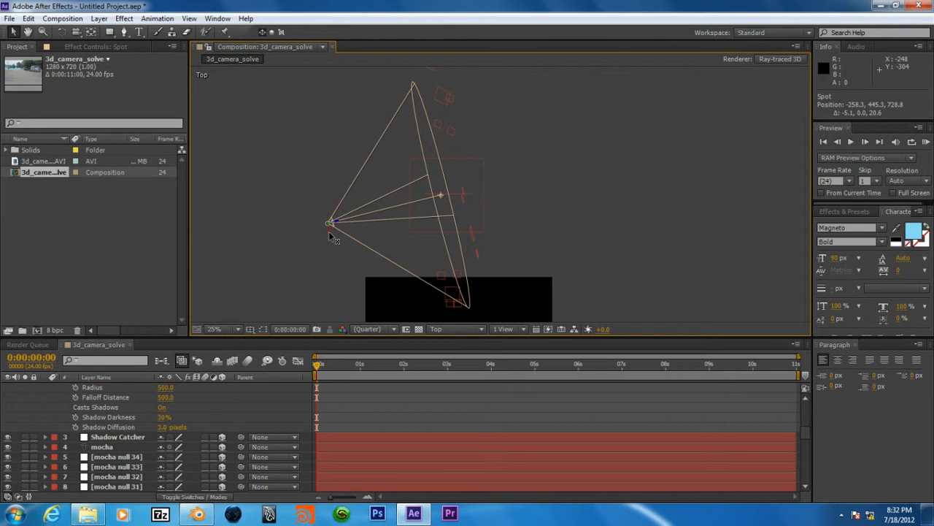
{"action": "left_click_drag", "start_coordinate": [330, 236], "coordinate": [331, 238]}
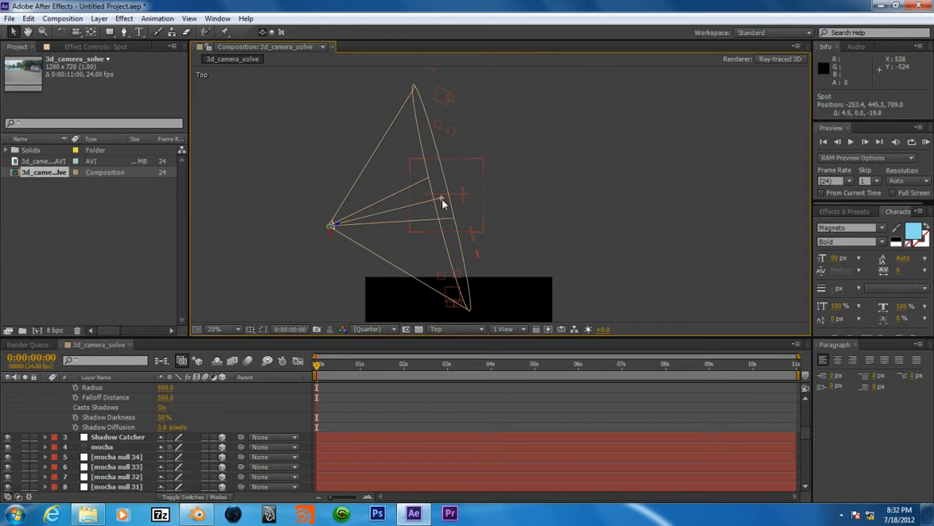
{"action": "left_click_drag", "start_coordinate": [442, 199], "coordinate": [444, 197]}
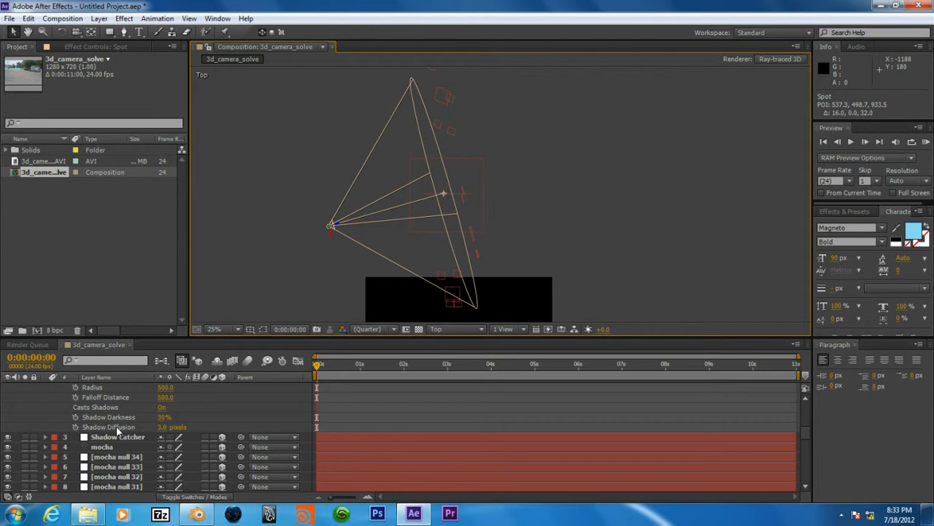
In the Left view, raise the Spot light above the text to about -228, 42, 716 with its Point of Interest at about 562, 212, 841.
{"action": "left_click", "coordinate": [452, 329]}
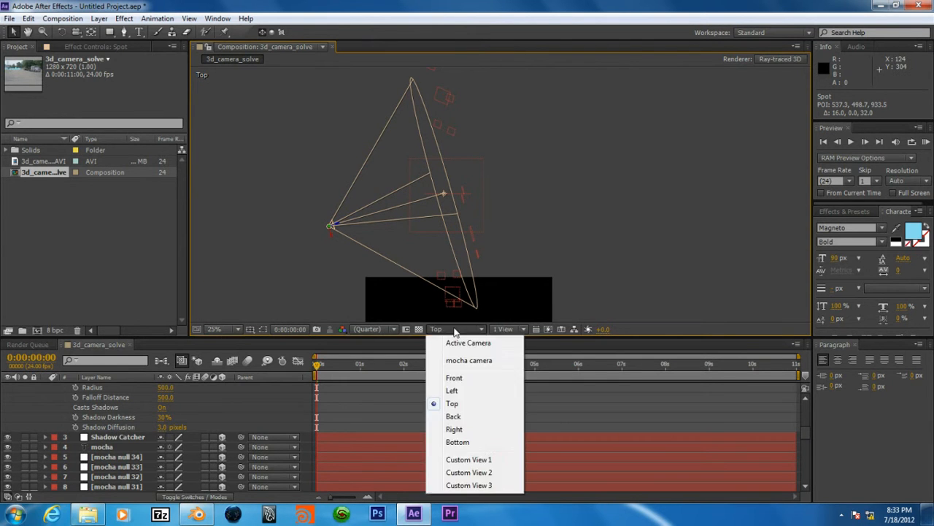
{"action": "left_click", "coordinate": [331, 254]}
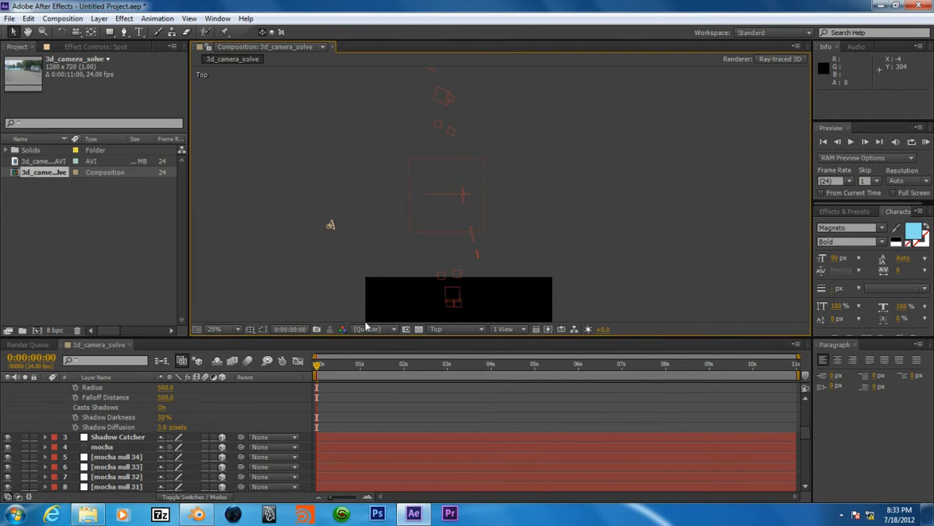
{"action": "left_click", "coordinate": [432, 329]}
{"action": "left_click", "coordinate": [453, 338]}
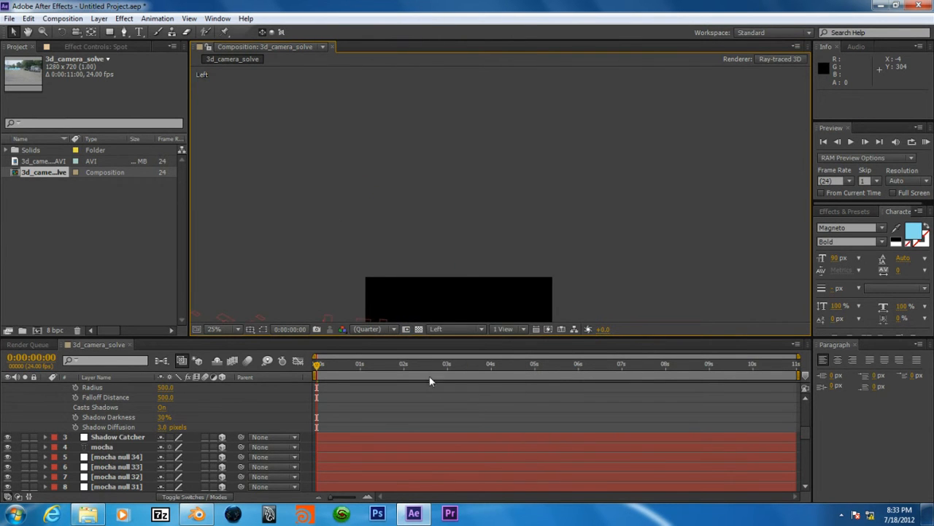
{"action": "left_click", "coordinate": [120, 447]}
{"action": "scroll", "coordinate": [99, 398], "scroll_direction": "up", "scroll_amount": 5}
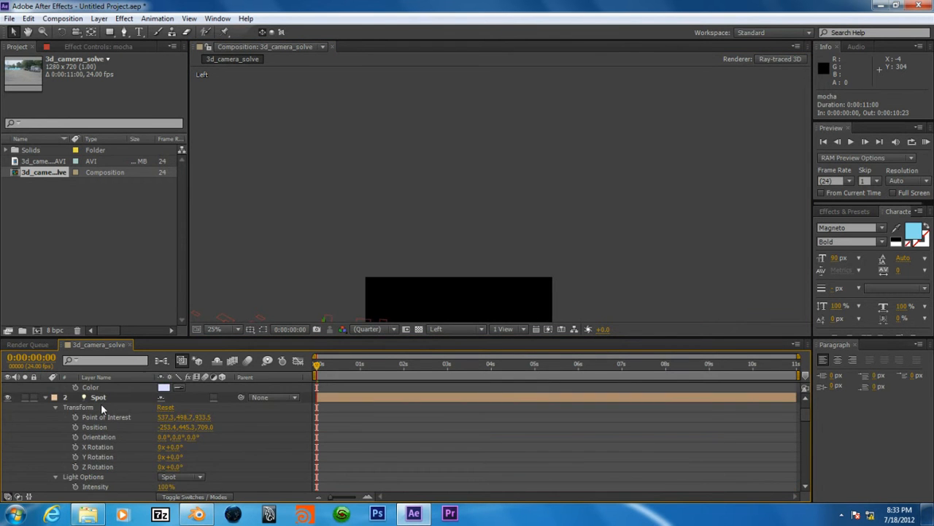
{"action": "scroll", "coordinate": [101, 403], "scroll_direction": "up", "scroll_amount": 1}
{"action": "left_click", "coordinate": [117, 427]}
{"action": "scroll", "coordinate": [360, 278], "scroll_direction": "down", "scroll_amount": 2}
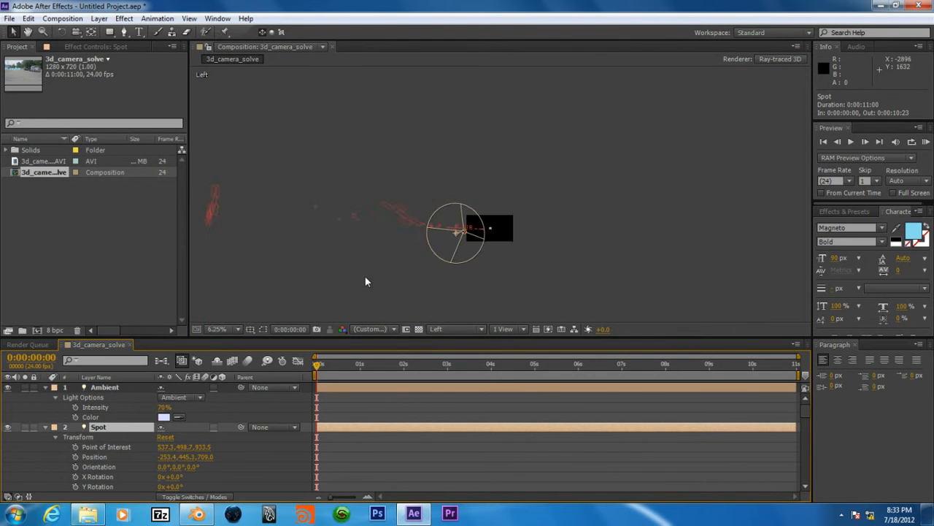
{"action": "scroll", "coordinate": [384, 285], "scroll_direction": "up", "scroll_amount": 1}
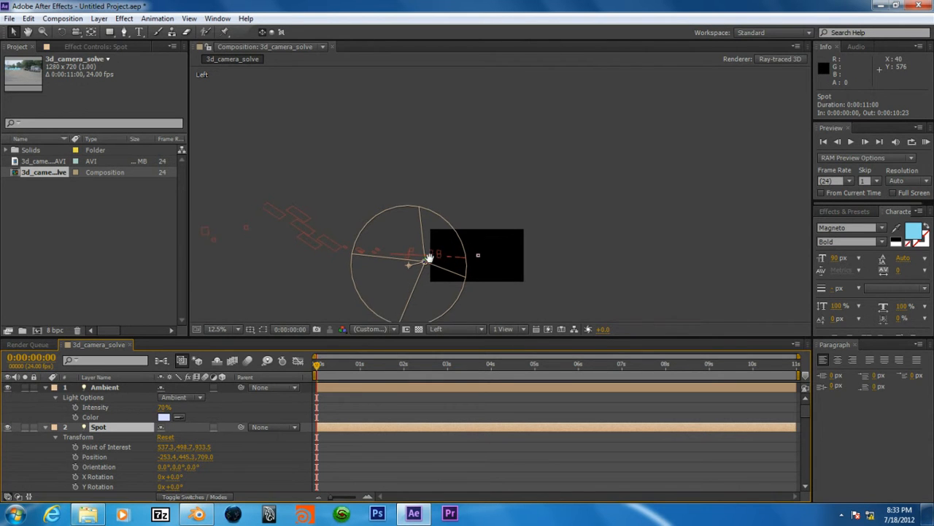
{"action": "scroll", "coordinate": [384, 293], "scroll_direction": "up", "scroll_amount": 1}
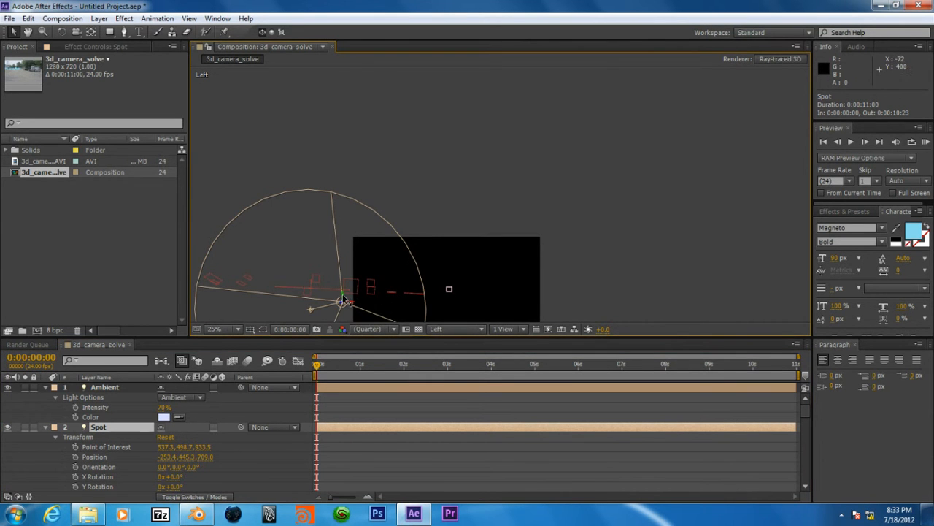
{"action": "left_click_drag", "start_coordinate": [344, 299], "coordinate": [325, 270]}
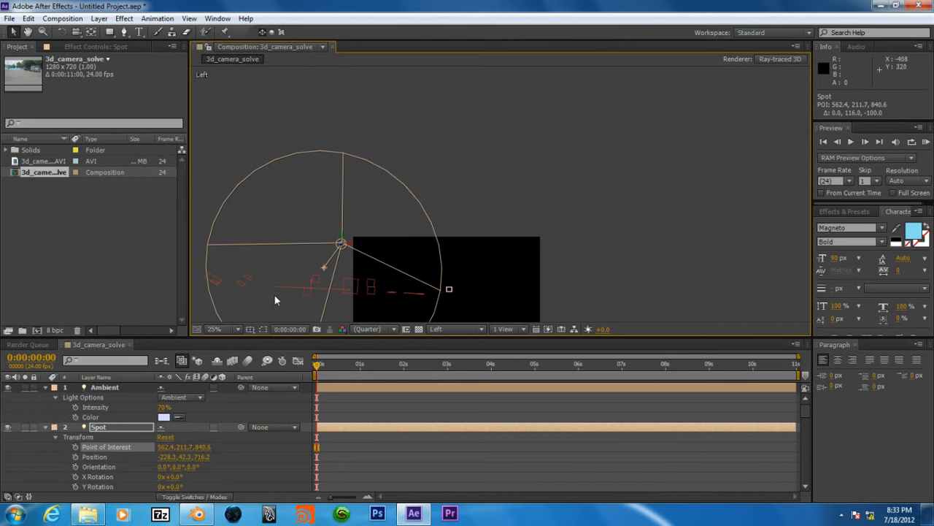
Lower the Spot light to about -239, 94, 715 and aim its Point of Interest at the mocha text, at about 552, 315, 927.
{"action": "scroll", "coordinate": [108, 421], "scroll_direction": "down", "scroll_amount": 2}
{"action": "scroll", "coordinate": [108, 421], "scroll_direction": "down", "scroll_amount": 5}
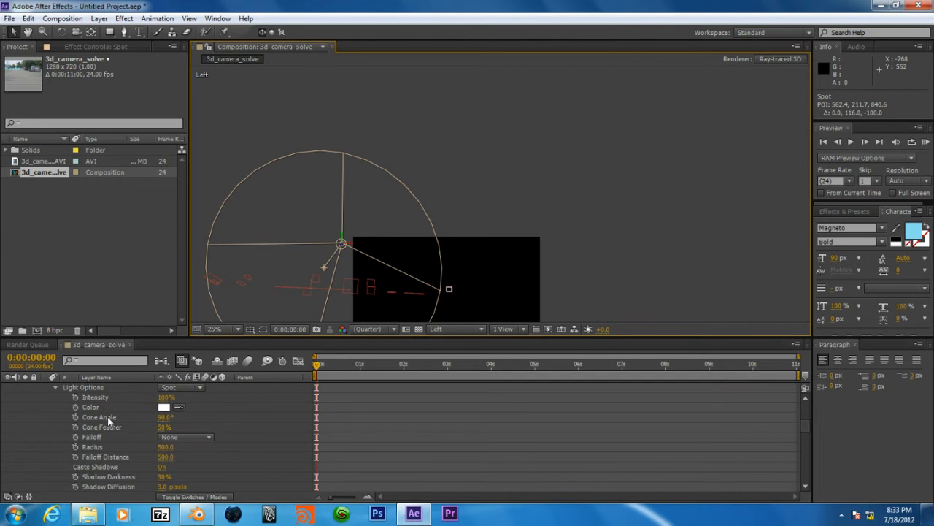
{"action": "left_click", "coordinate": [113, 446]}
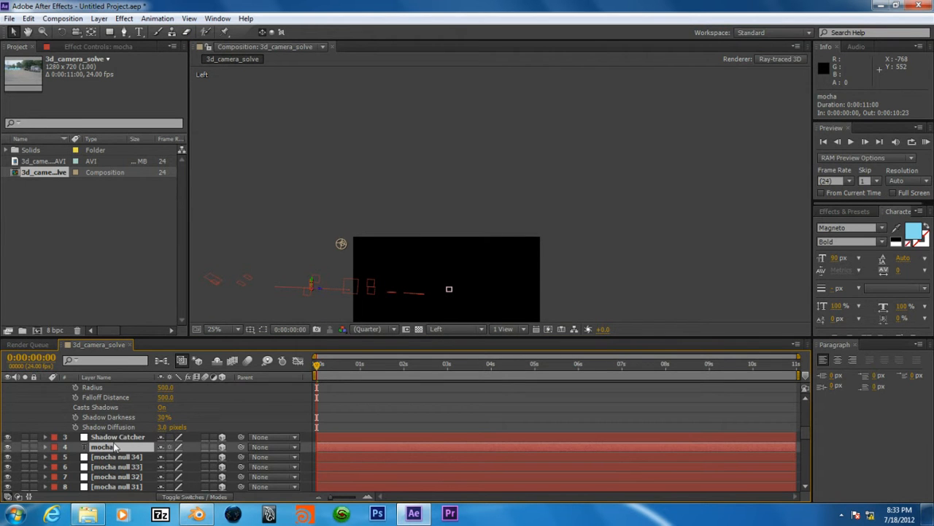
{"action": "scroll", "coordinate": [108, 430], "scroll_direction": "up", "scroll_amount": 8}
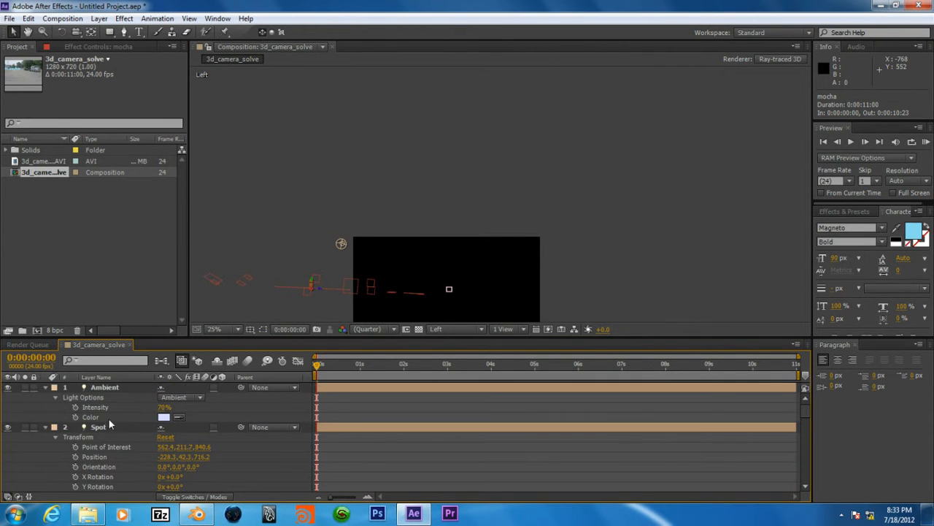
{"action": "left_click", "coordinate": [106, 387]}
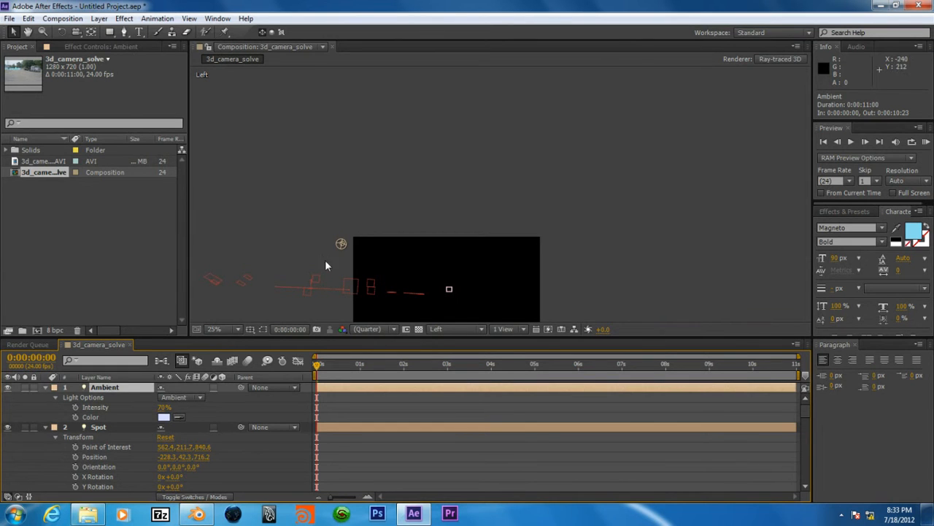
{"action": "left_click", "coordinate": [341, 245]}
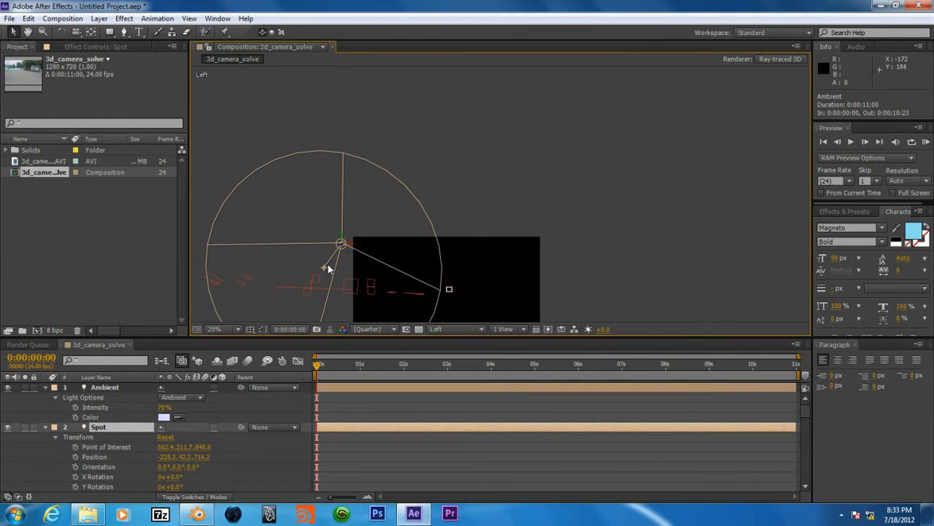
{"action": "left_click", "coordinate": [326, 269]}
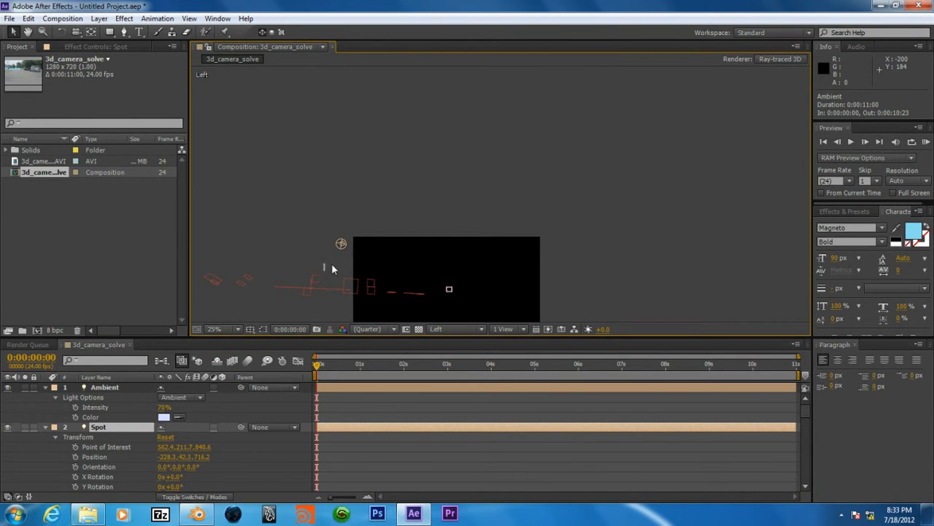
{"action": "left_click", "coordinate": [341, 243]}
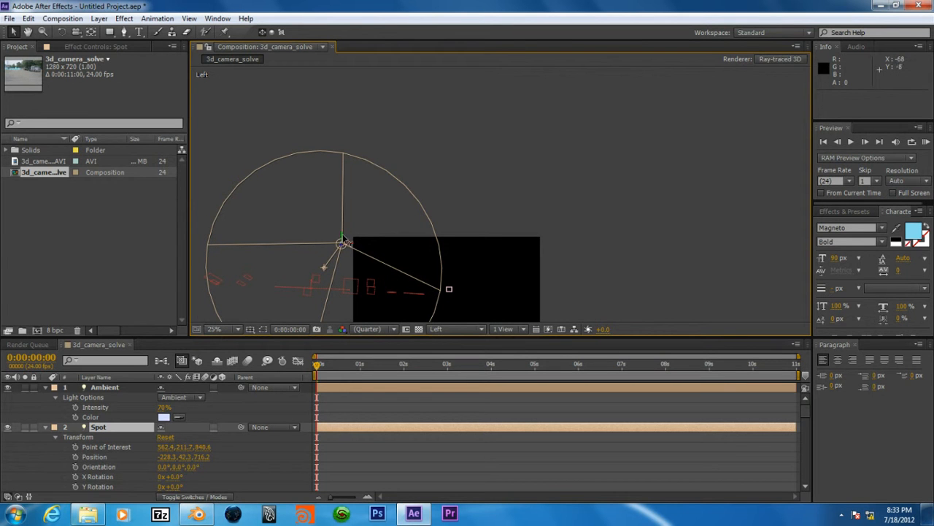
{"action": "mouse_move", "coordinate": [342, 243]}
{"action": "left_mouse_down"}
{"action": "mouse_move", "coordinate": [337, 264]}
{"action": "mouse_move", "coordinate": [332, 242]}
{"action": "left_mouse_up"}
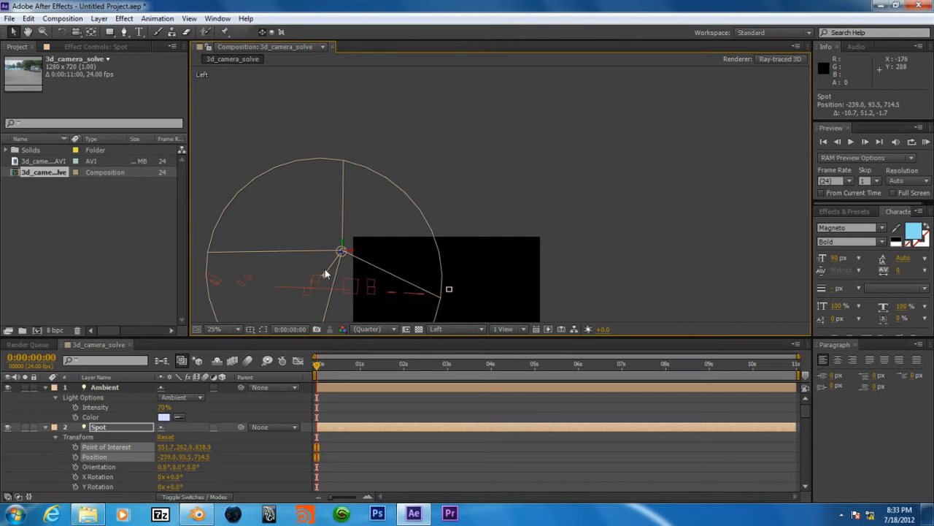
{"action": "left_click_drag", "start_coordinate": [324, 278], "coordinate": [312, 283]}
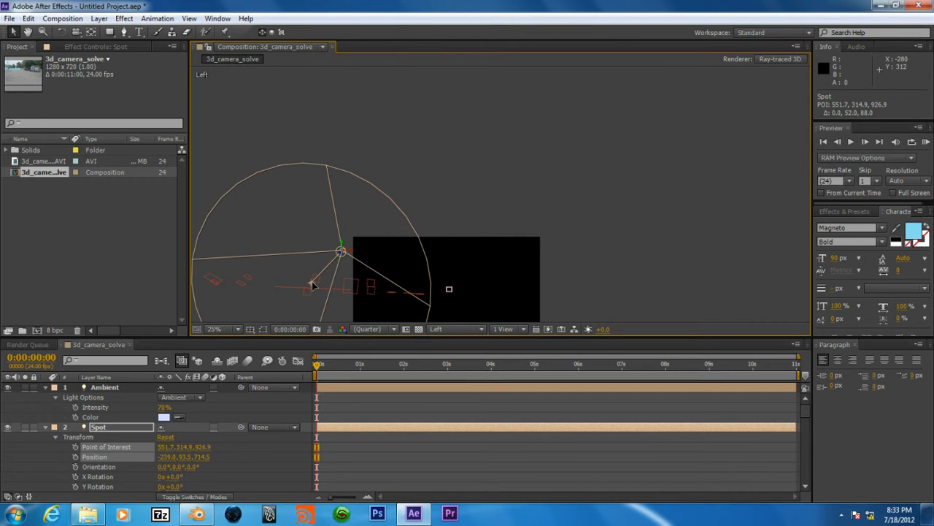
Show the composition through the Active Camera, with the whole frame fitted to the viewer.
{"action": "left_click", "coordinate": [374, 335]}
{"action": "left_click", "coordinate": [376, 330]}
{"action": "left_click", "coordinate": [436, 330]}
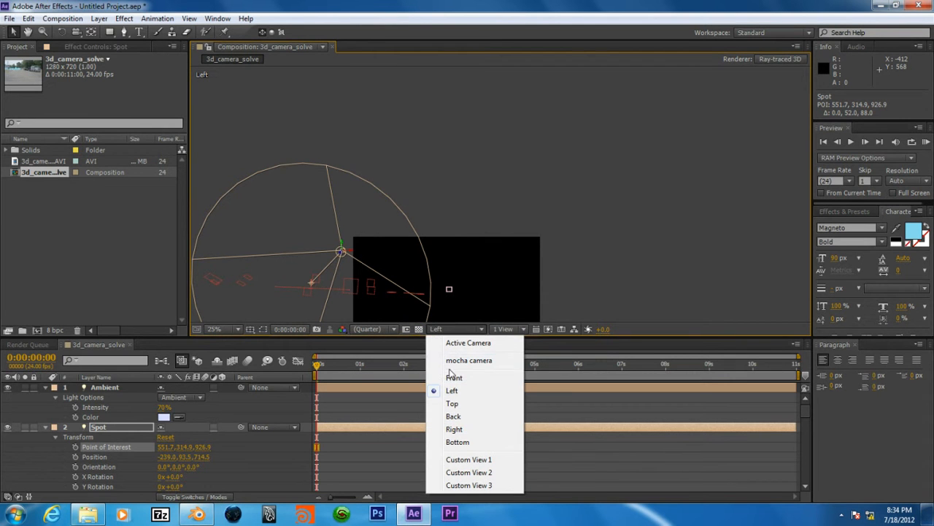
{"action": "left_click", "coordinate": [458, 343]}
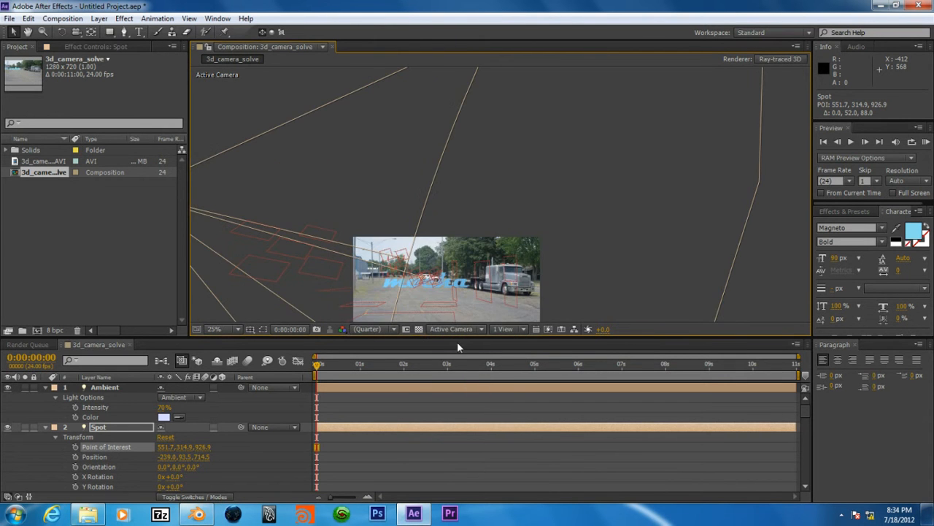
{"action": "key", "text": "period"}
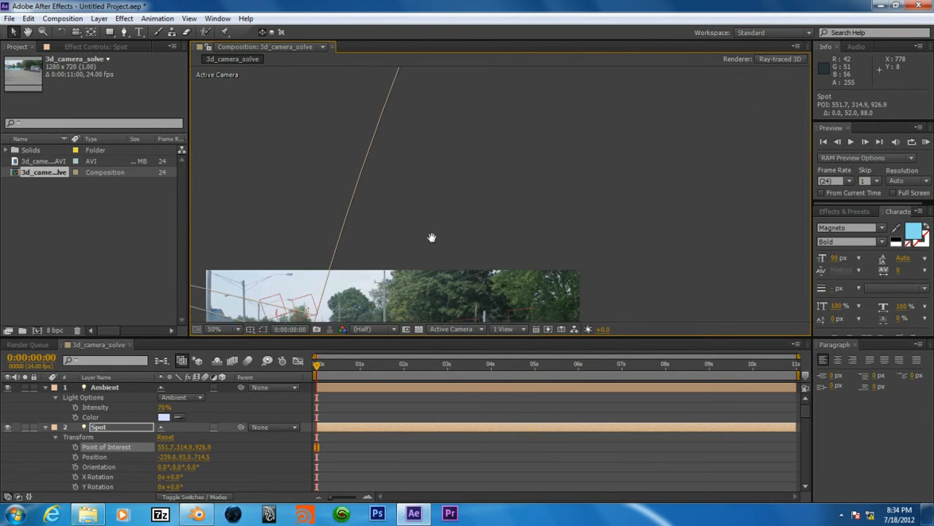
{"action": "key", "text": "period"}
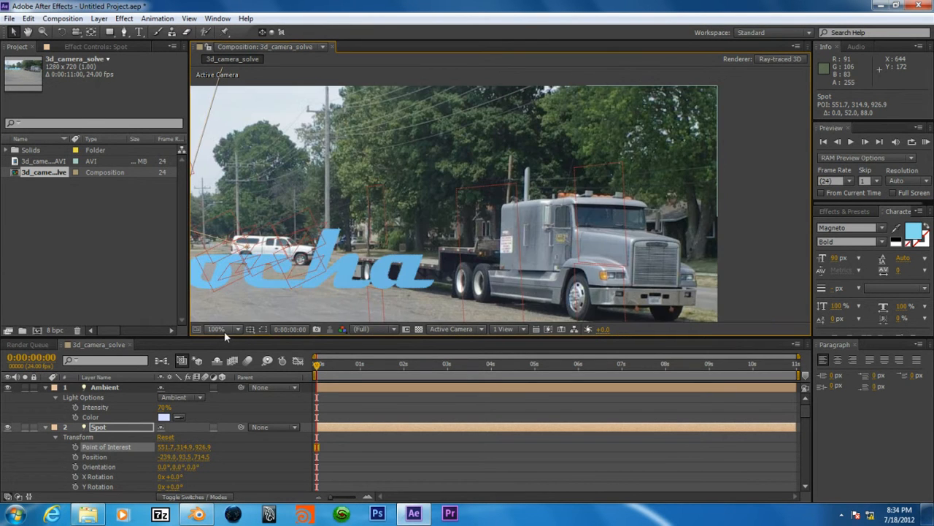
{"action": "left_click_drag", "start_coordinate": [296, 262], "coordinate": [490, 237]}
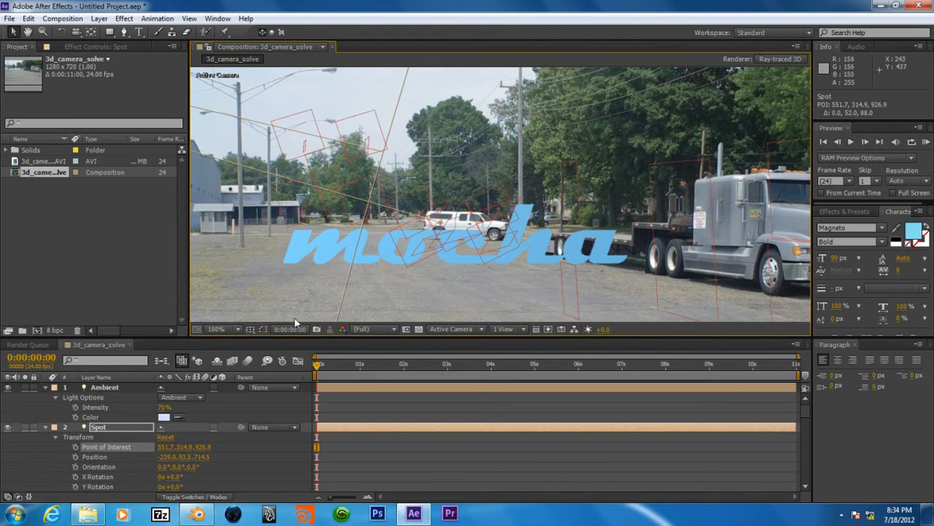
{"action": "left_click", "coordinate": [213, 330]}
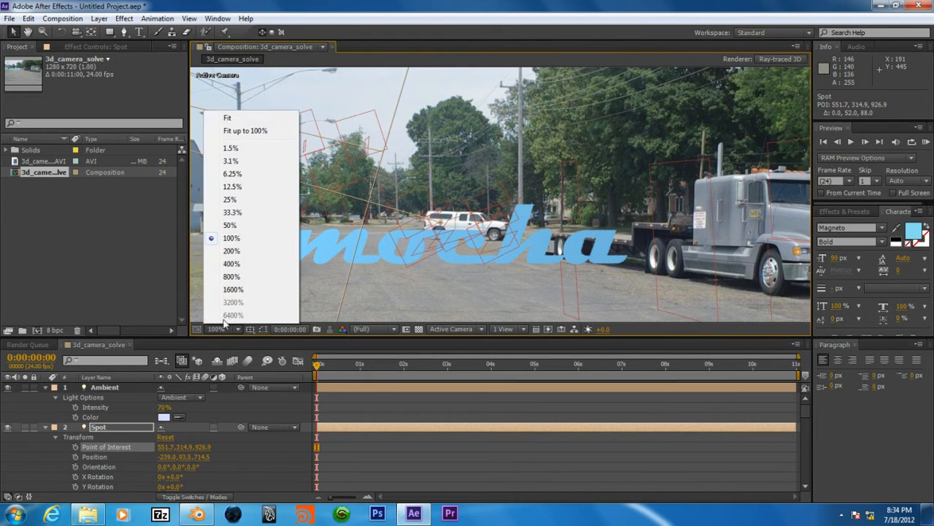
{"action": "left_click", "coordinate": [229, 117]}
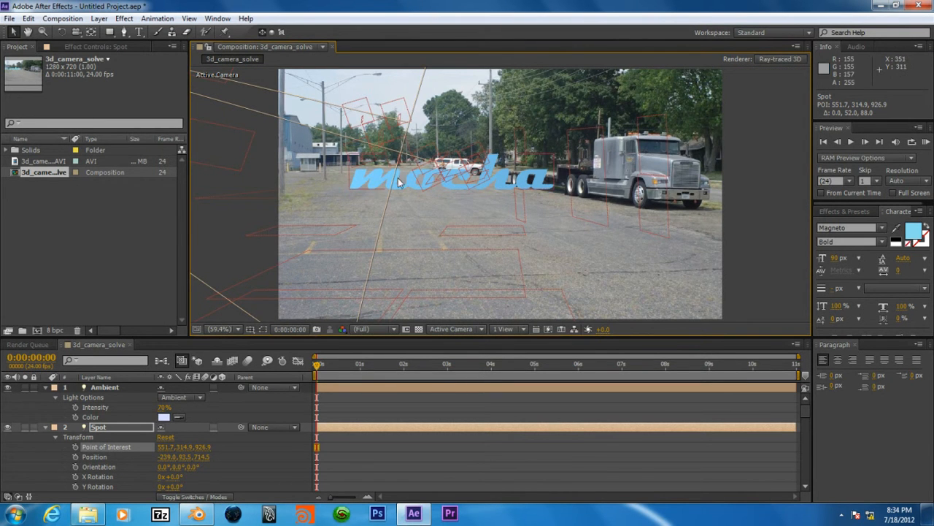
Review the Spot light's transform and light options, and set its Intensity to 30%.
{"action": "key", "text": "ctrl+Up"}
{"action": "left_click", "coordinate": [104, 426]}
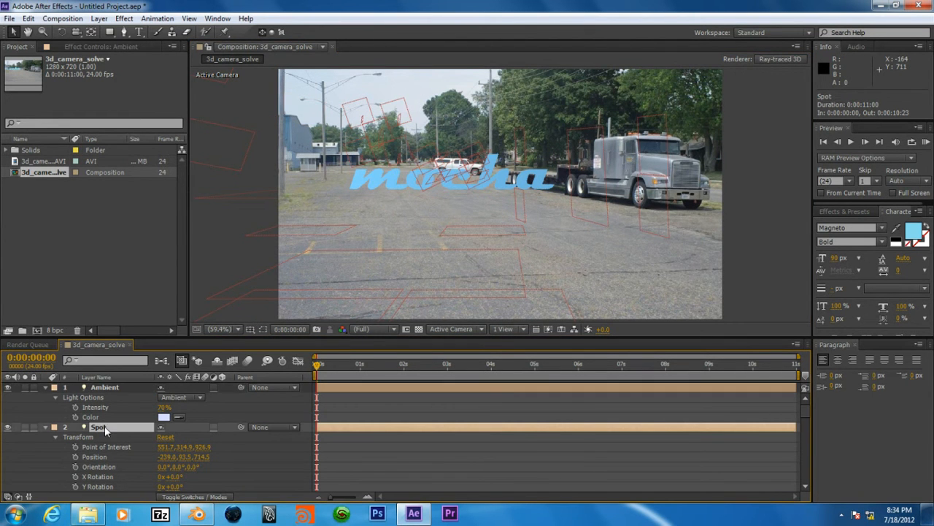
{"action": "scroll", "coordinate": [85, 408], "scroll_direction": "down", "scroll_amount": 1}
{"action": "scroll", "coordinate": [85, 409], "scroll_direction": "down", "scroll_amount": 3}
{"action": "scroll", "coordinate": [85, 408], "scroll_direction": "down", "scroll_amount": 1}
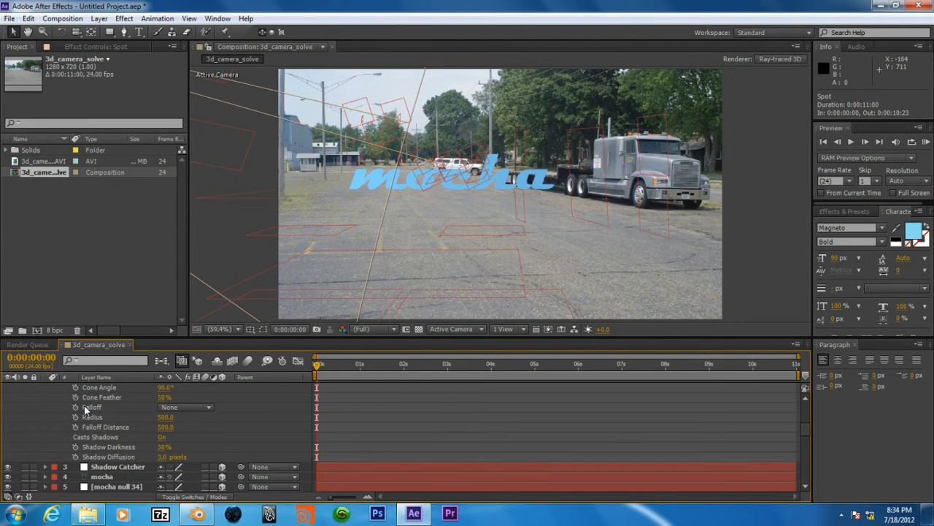
{"action": "scroll", "coordinate": [112, 440], "scroll_direction": "up", "scroll_amount": 2}
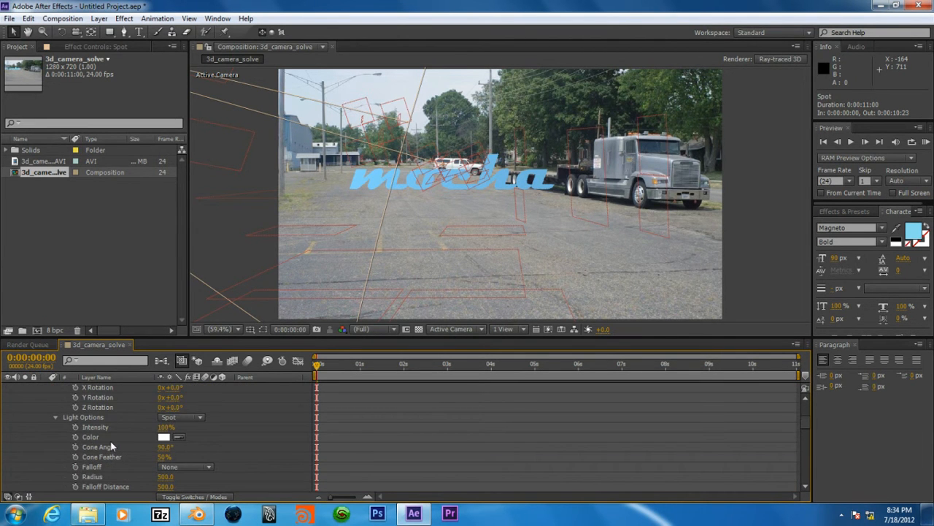
{"action": "scroll", "coordinate": [111, 445], "scroll_direction": "up", "scroll_amount": 2}
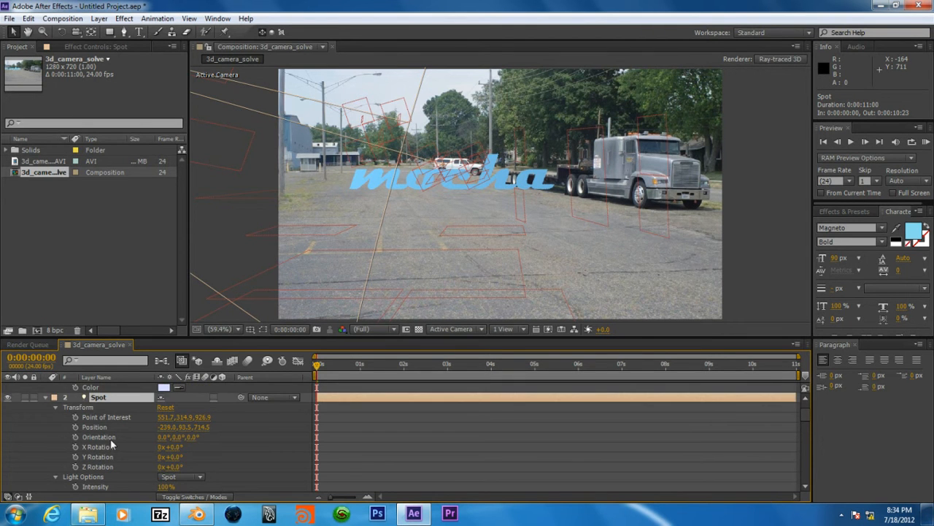
{"action": "scroll", "coordinate": [111, 445], "scroll_direction": "up", "scroll_amount": 1}
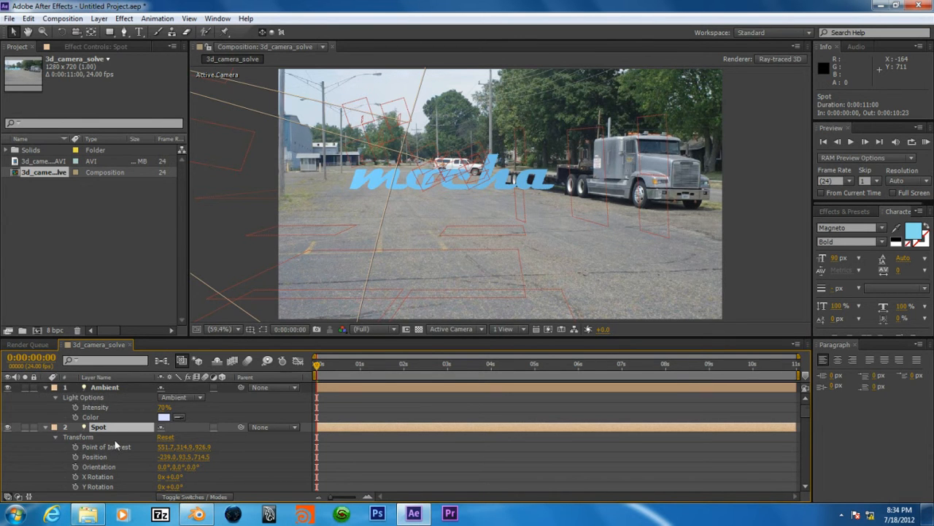
{"action": "scroll", "coordinate": [112, 444], "scroll_direction": "down", "scroll_amount": 1}
{"action": "scroll", "coordinate": [114, 439], "scroll_direction": "down", "scroll_amount": 1}
{"action": "left_click", "coordinate": [166, 456]}
{"action": "type", "text": "30"}
{"action": "key", "text": "Return"}
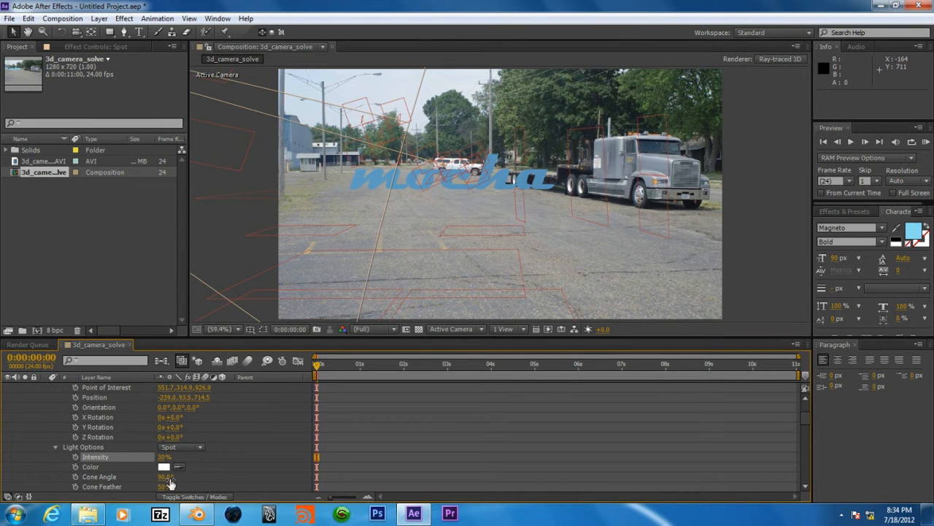
Set the Ambient light's Intensity to 85%.
{"action": "scroll", "coordinate": [147, 438], "scroll_direction": "up", "scroll_amount": 3}
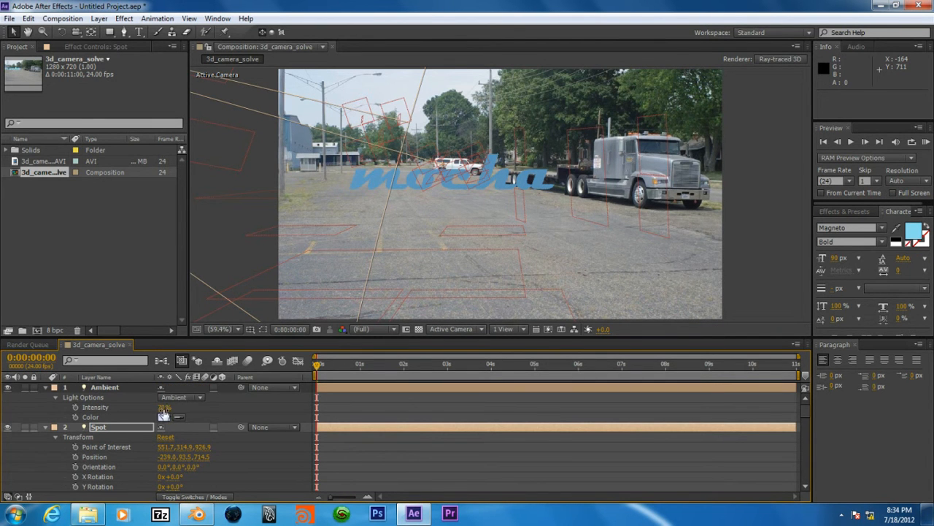
{"action": "scroll", "coordinate": [115, 433], "scroll_direction": "down", "scroll_amount": 2}
{"action": "scroll", "coordinate": [116, 432], "scroll_direction": "down", "scroll_amount": 1}
{"action": "scroll", "coordinate": [115, 433], "scroll_direction": "up", "scroll_amount": 2}
{"action": "left_click", "coordinate": [164, 409]}
{"action": "type", "text": "85"}
{"action": "key", "text": "Return"}
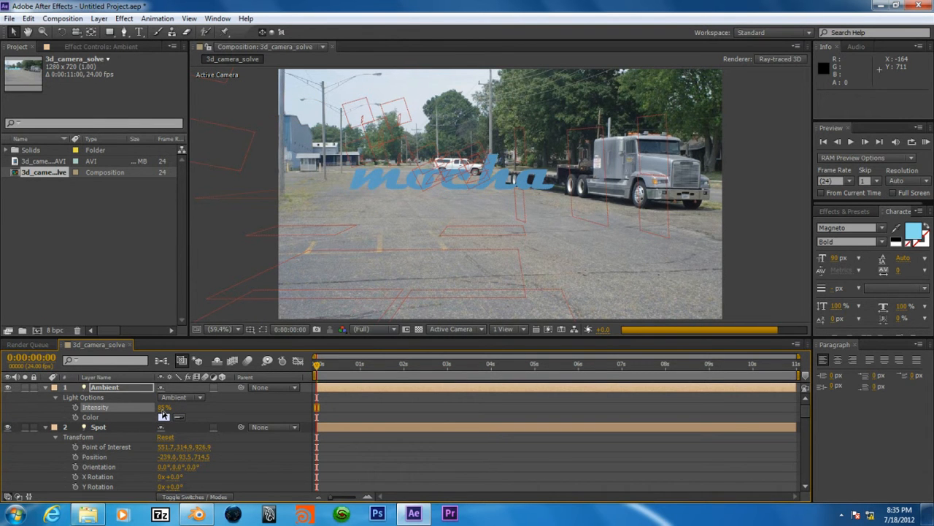
Set the Spot light's Intensity to 50%.
{"action": "scroll", "coordinate": [141, 427], "scroll_direction": "down", "scroll_amount": 2}
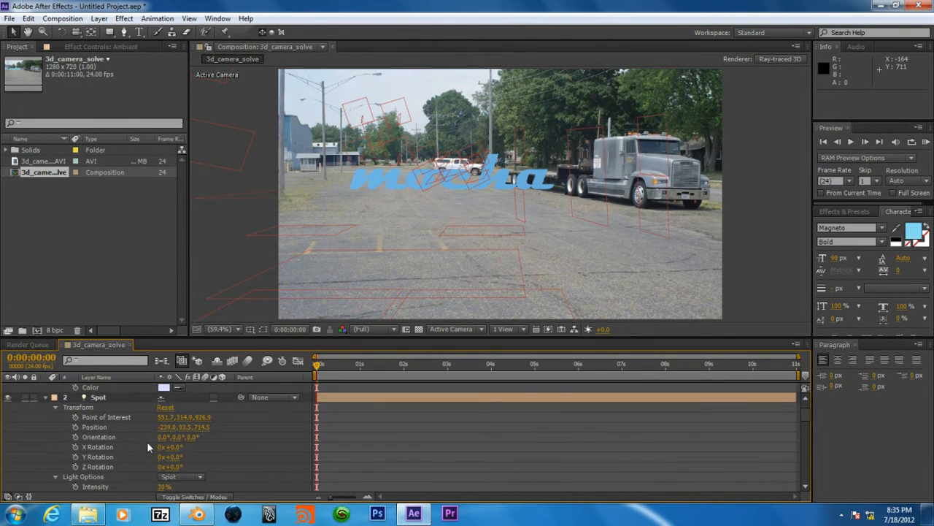
{"action": "left_click", "coordinate": [158, 456]}
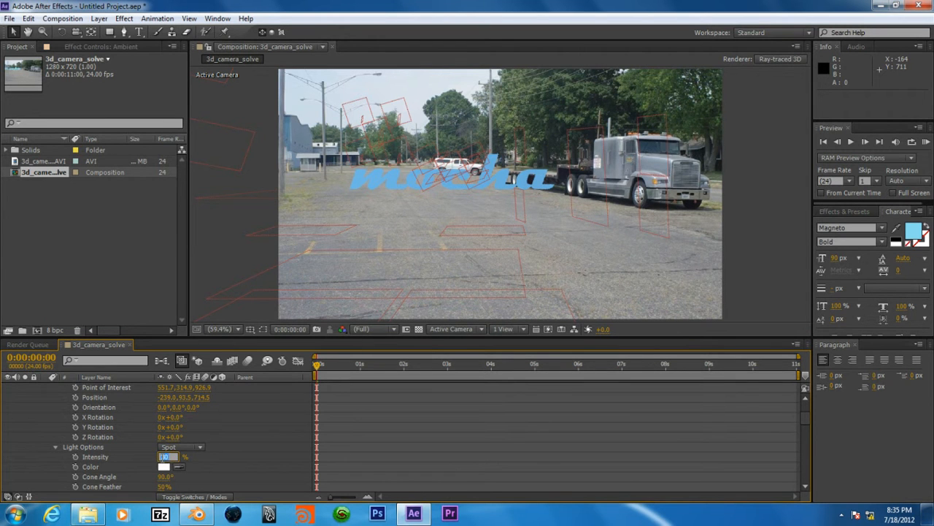
{"action": "key", "text": "Return"}
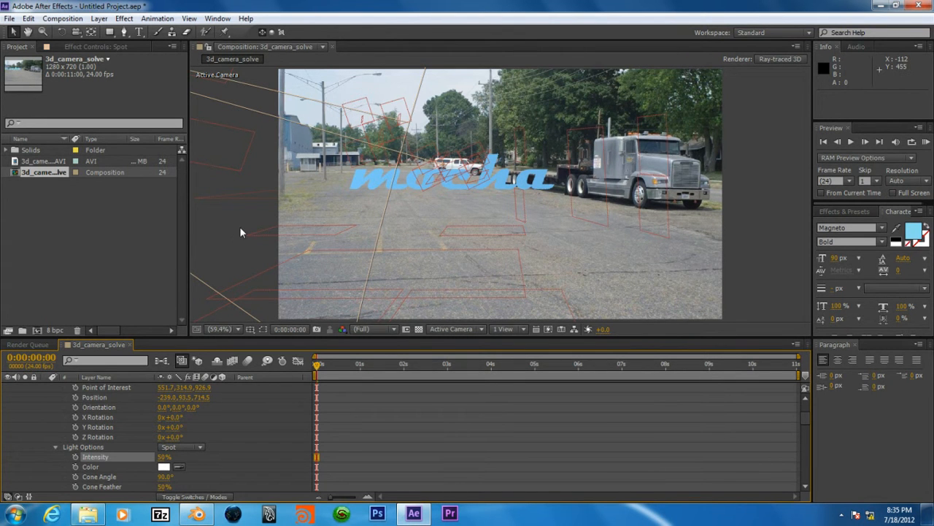
Open the mocha text's Geometry Options, try the Angular Bevel Style and settle on Concave.
{"action": "scroll", "coordinate": [97, 413], "scroll_direction": "up", "scroll_amount": 2}
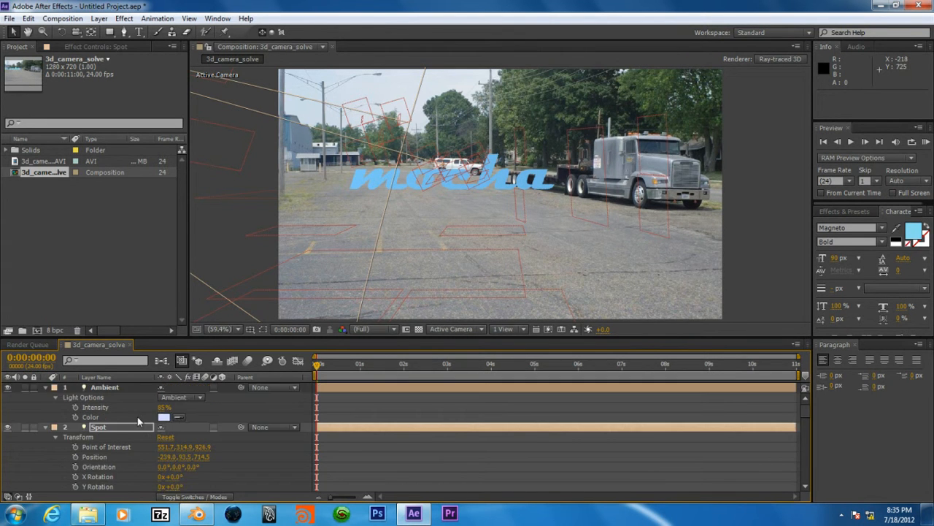
{"action": "left_click", "coordinate": [44, 426]}
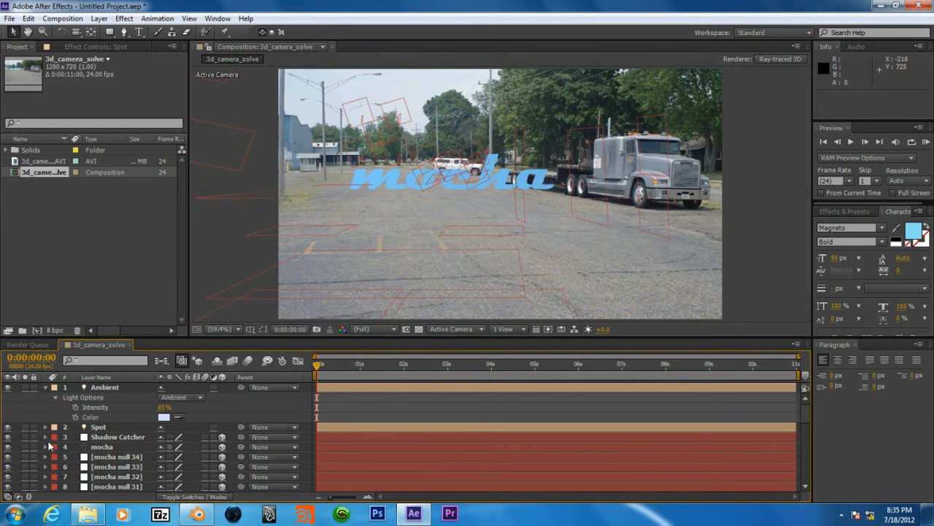
{"action": "left_click", "coordinate": [46, 447]}
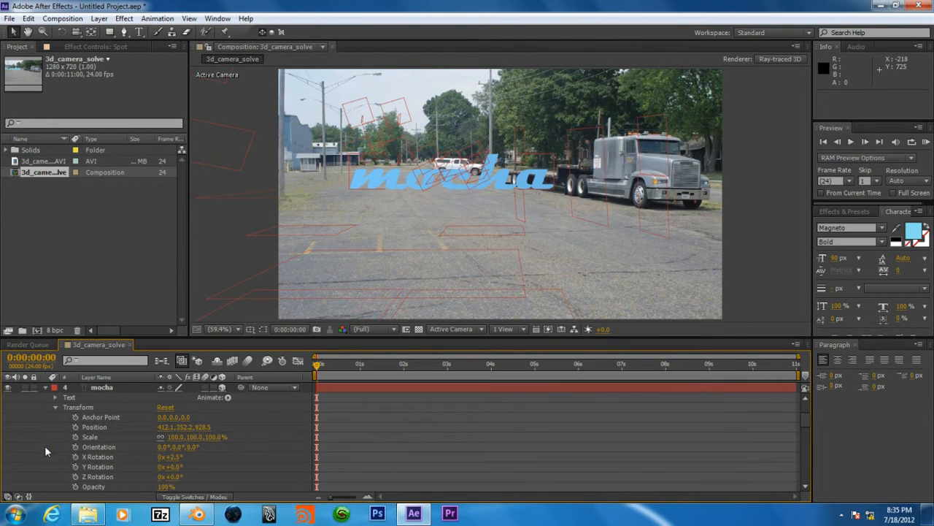
{"action": "scroll", "coordinate": [81, 425], "scroll_direction": "down", "scroll_amount": 3}
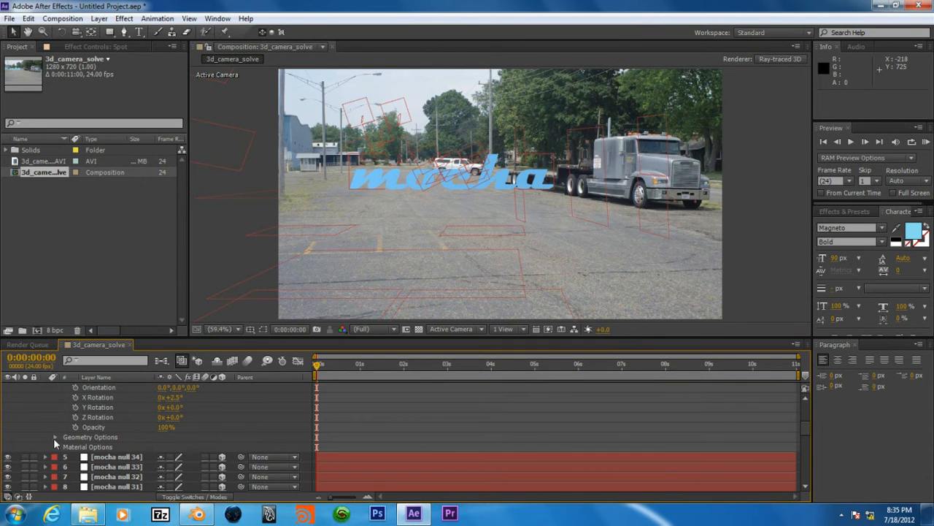
{"action": "left_click", "coordinate": [53, 436]}
{"action": "left_click", "coordinate": [187, 447]}
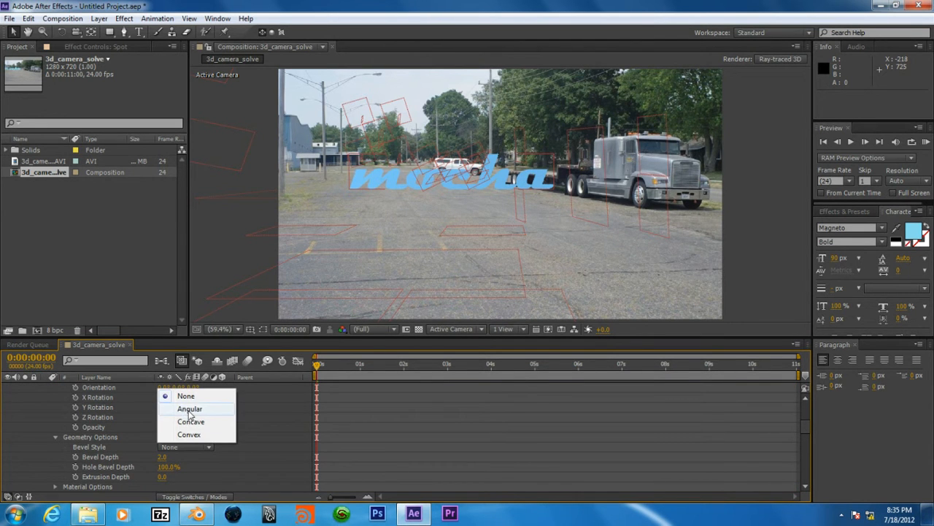
{"action": "left_click", "coordinate": [188, 410]}
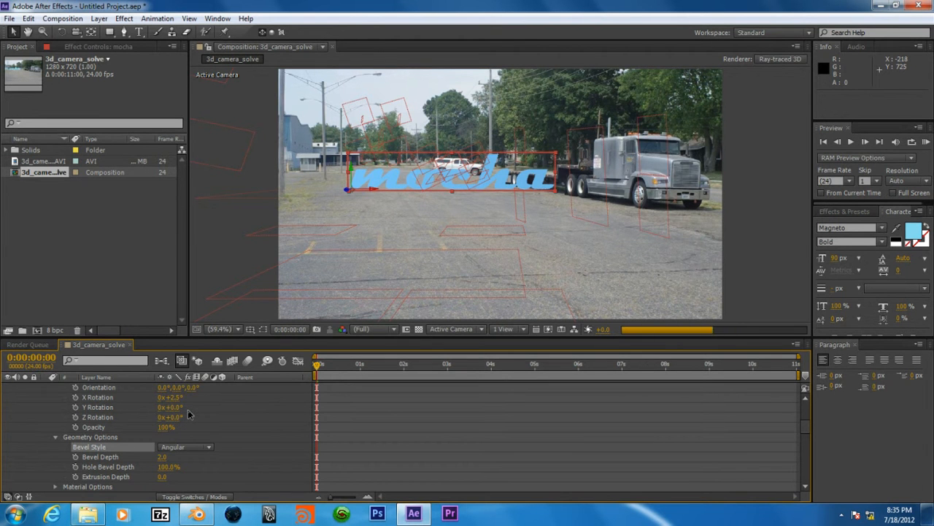
{"action": "left_click", "coordinate": [188, 449]}
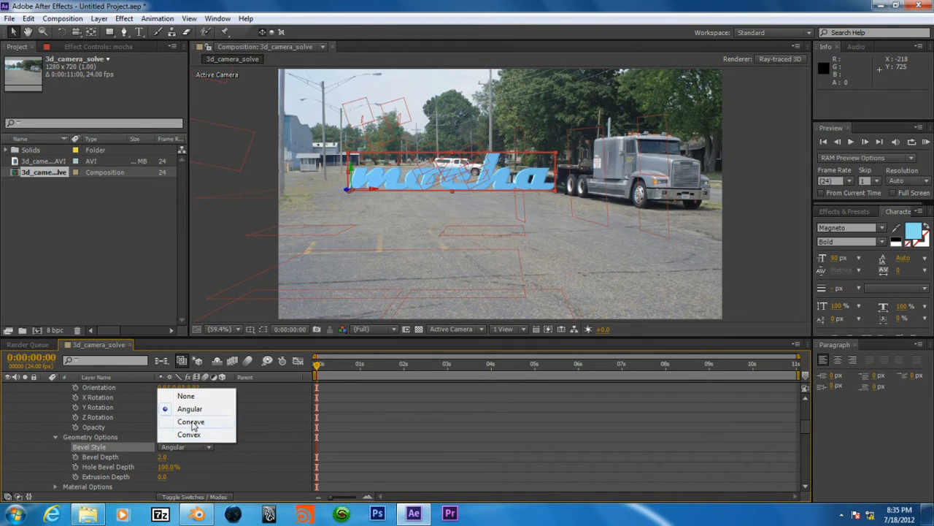
{"action": "left_click", "coordinate": [190, 421]}
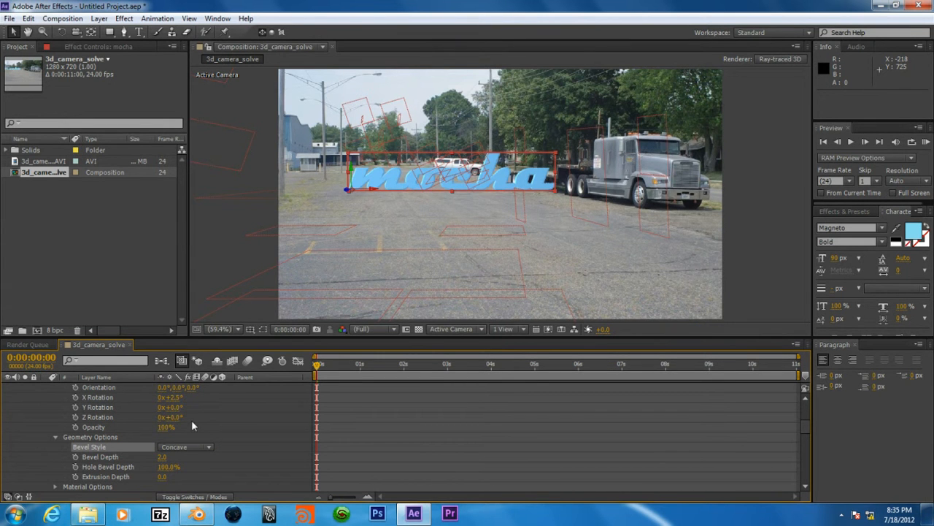
Set the mocha text's Bevel Depth to 3 and its Extrusion Depth to 1.
{"action": "left_click", "coordinate": [162, 457]}
{"action": "type", "text": "3"}
{"action": "key", "text": "Return"}
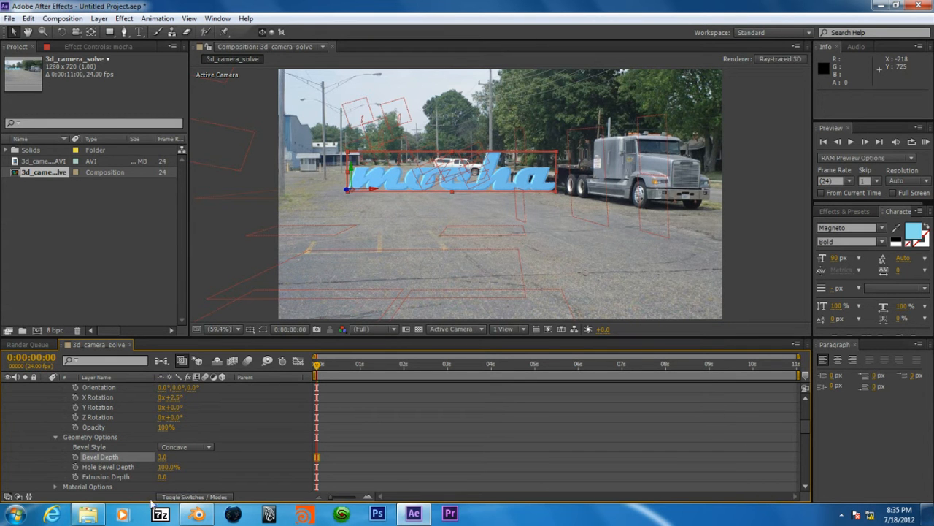
{"action": "left_click", "coordinate": [163, 477]}
{"action": "type", "text": "1"}
{"action": "key", "text": "Return"}
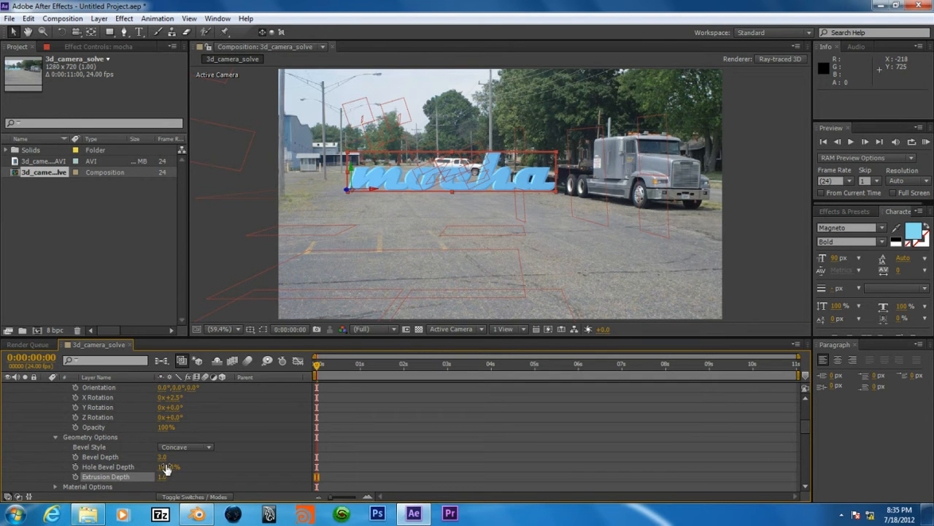
Set the mocha text's Hole Bevel Depth to 70%.
{"action": "left_click", "coordinate": [167, 467]}
{"action": "type", "text": "70"}
{"action": "key", "text": "Return"}
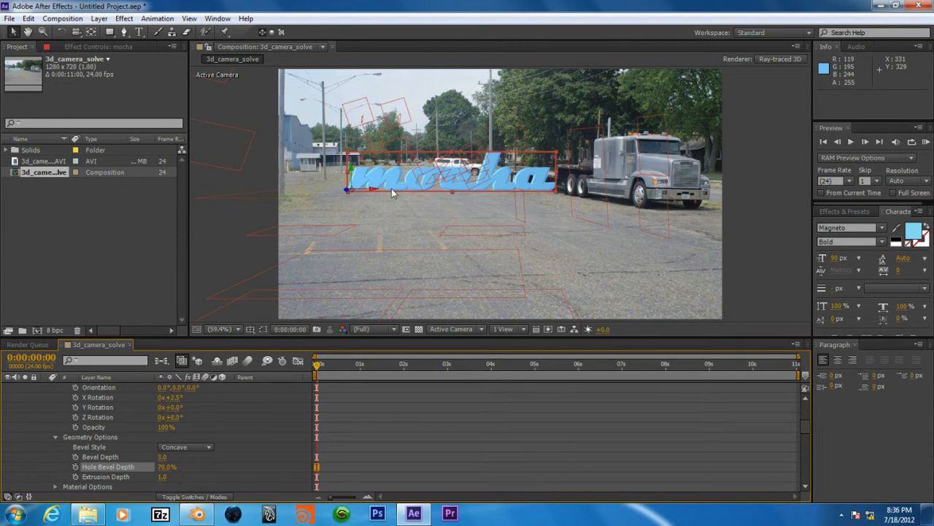
Move the mocha text along its X axis, away from the truck, to about 373, 352, 929.
{"action": "left_click_drag", "start_coordinate": [374, 192], "coordinate": [357, 188]}
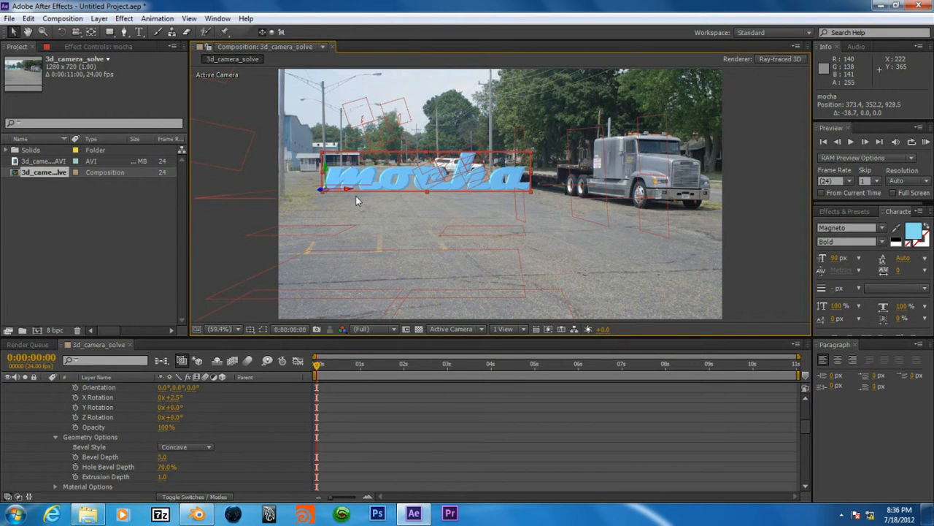
{"action": "left_click", "coordinate": [113, 416]}
{"action": "scroll", "coordinate": [115, 412], "scroll_direction": "up", "scroll_amount": 5}
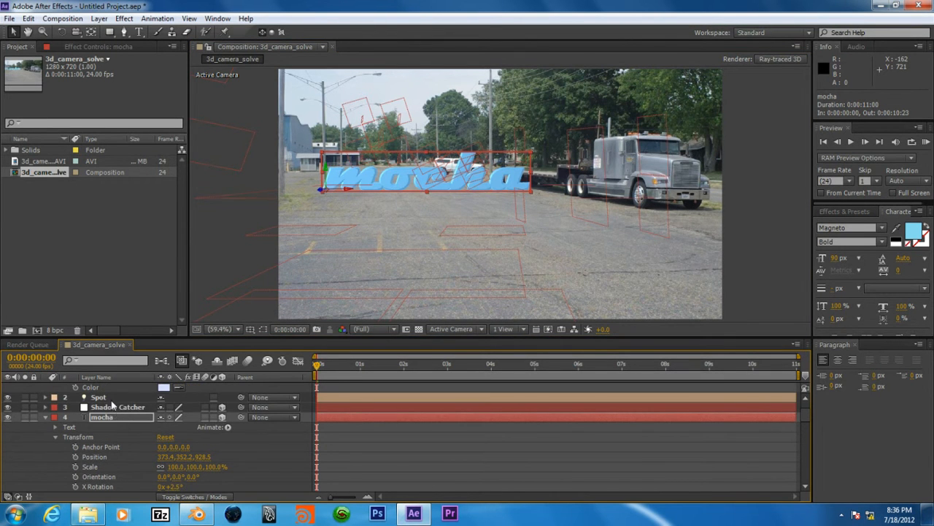
{"action": "left_click", "coordinate": [109, 419]}
{"action": "scroll", "coordinate": [109, 413], "scroll_direction": "up", "scroll_amount": 2}
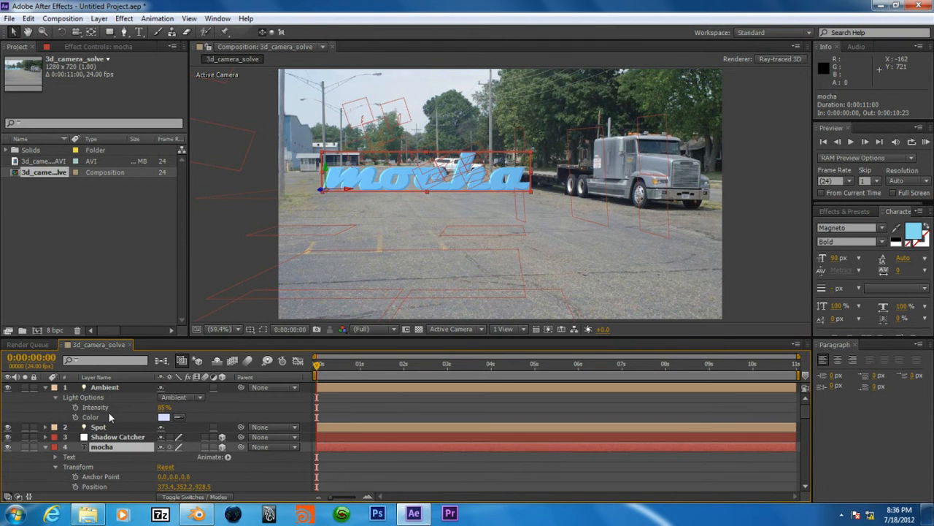
Open the mocha text's Material Options, try a Specular Intensity of 33% and settle on 26%.
{"action": "left_click", "coordinate": [408, 208]}
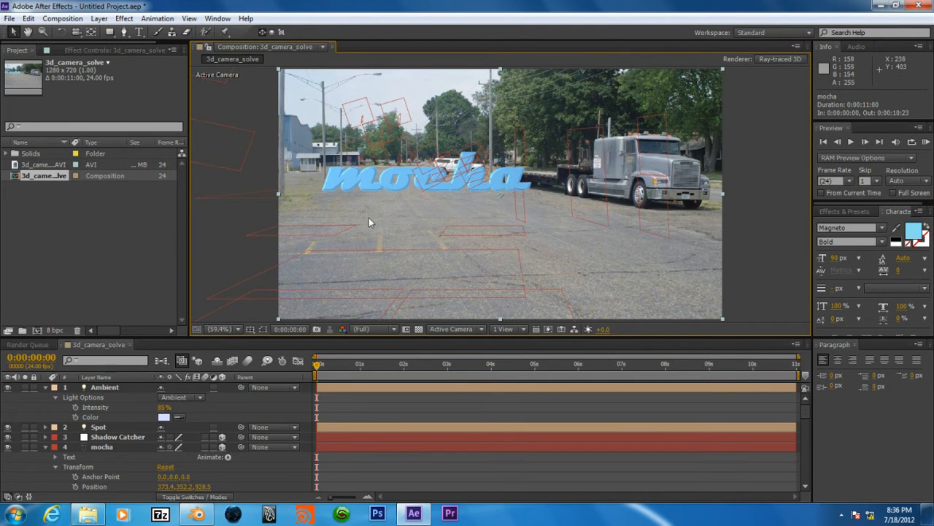
{"action": "left_click", "coordinate": [114, 438]}
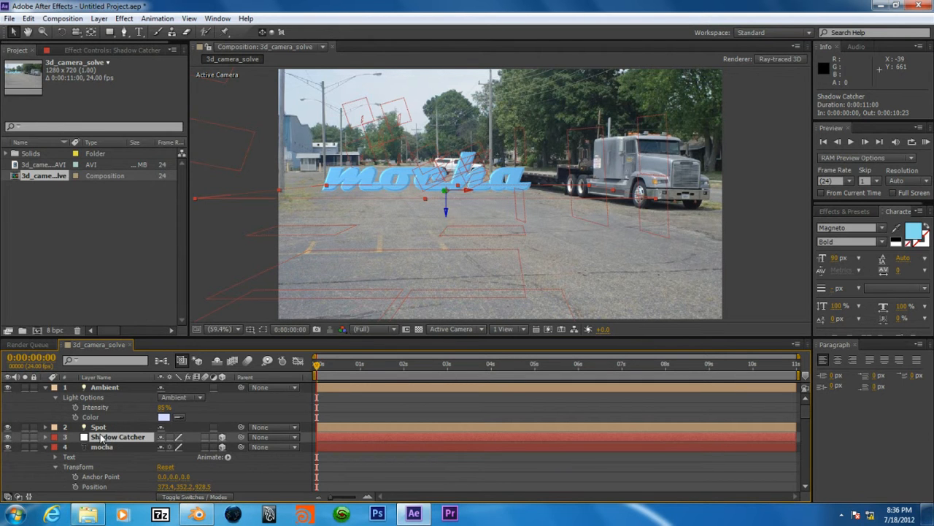
{"action": "scroll", "coordinate": [101, 436], "scroll_direction": "down", "scroll_amount": 8}
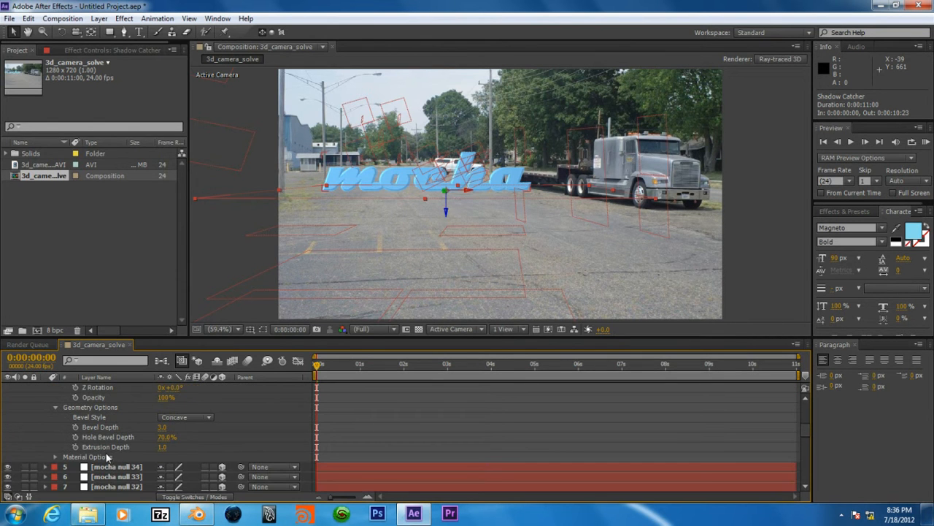
{"action": "left_click", "coordinate": [55, 456]}
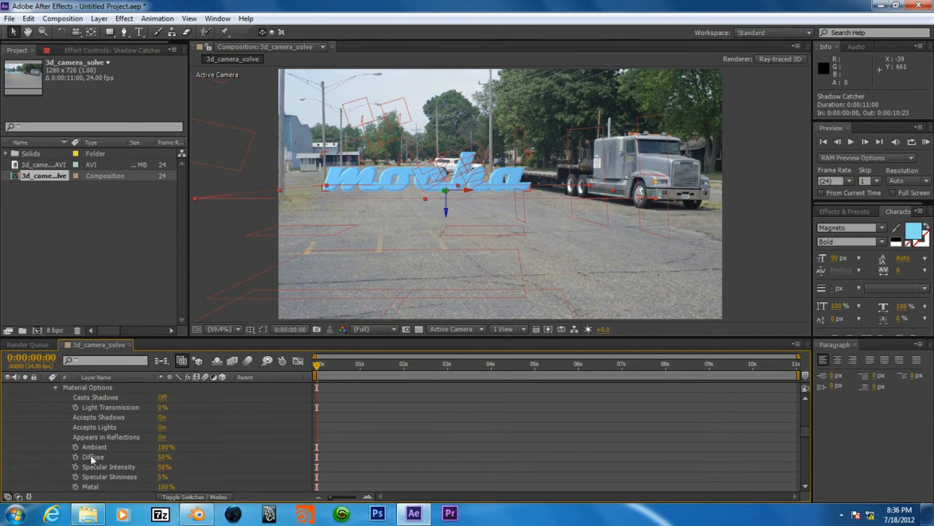
{"action": "scroll", "coordinate": [159, 449], "scroll_direction": "down", "scroll_amount": 1}
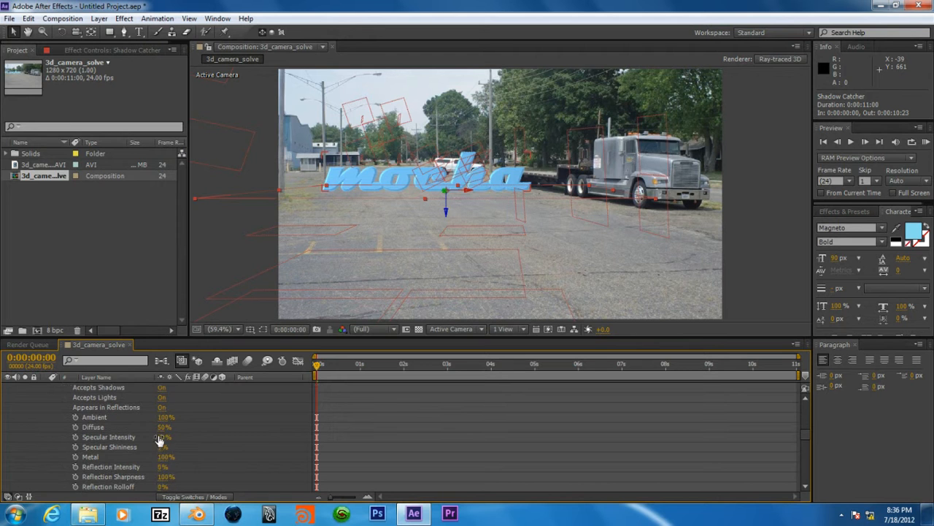
{"action": "left_click", "coordinate": [162, 437]}
{"action": "type", "text": "33"}
{"action": "key", "text": "Return"}
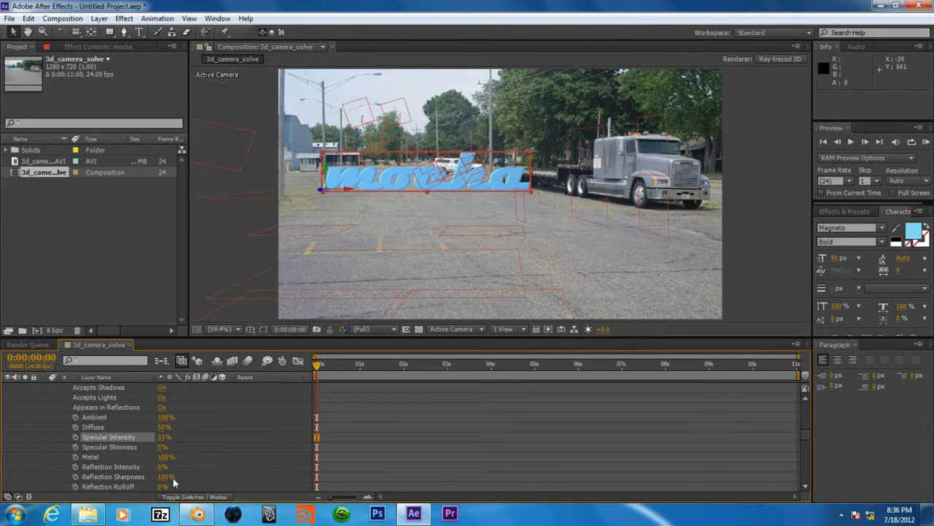
{"action": "left_click", "coordinate": [162, 437]}
{"action": "type", "text": "26"}
Set the mocha text's Diffuse to 75% and its Metal value to 50%.
{"action": "left_click", "coordinate": [162, 427]}
{"action": "type", "text": "7"}
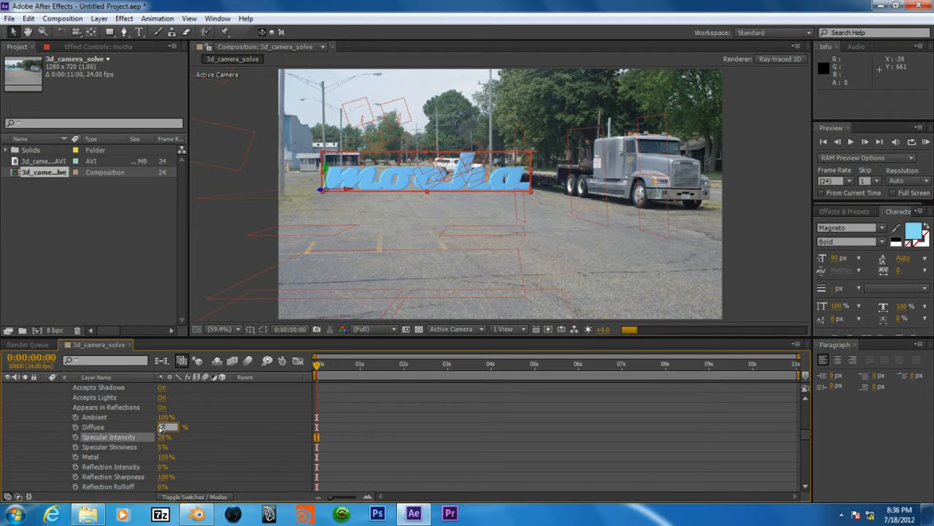
{"action": "type", "text": "5"}
{"action": "key", "text": "Return"}
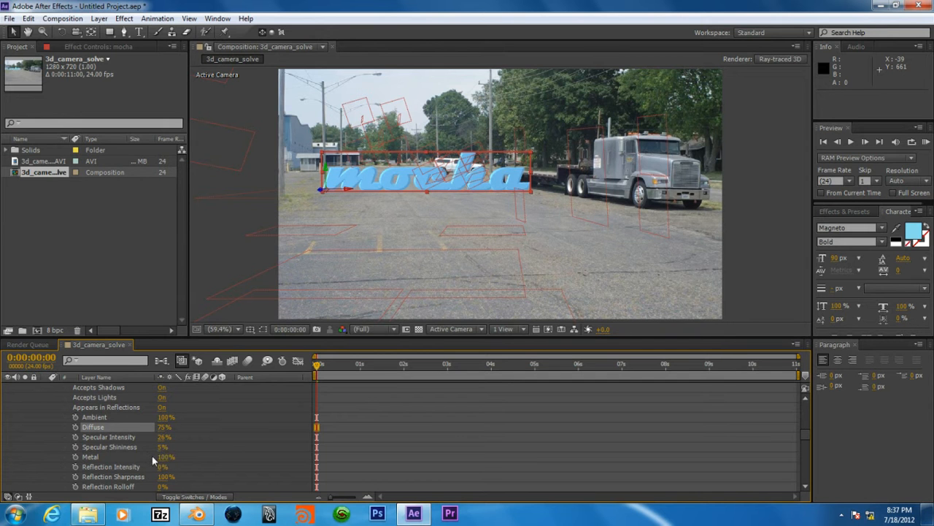
{"action": "left_click", "coordinate": [166, 457]}
{"action": "type", "text": "50"}
{"action": "key", "text": "Return"}
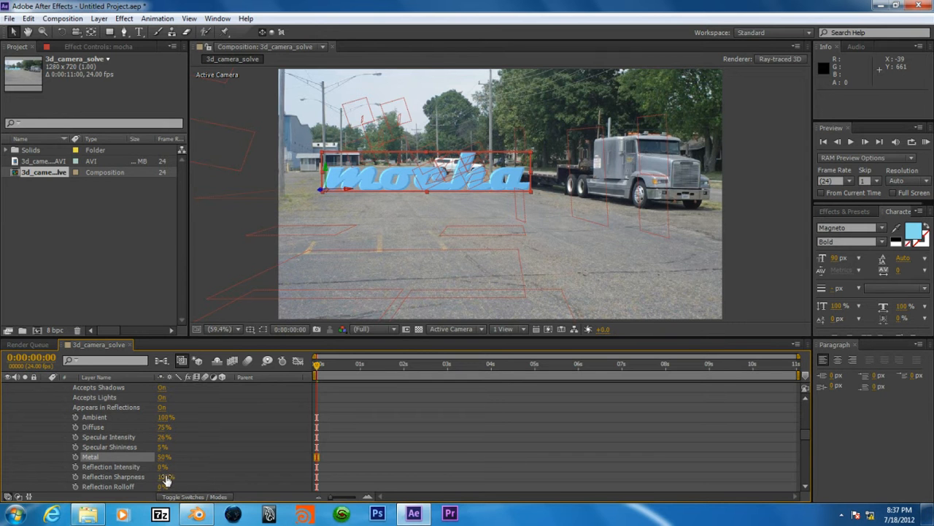
Set the mocha text's Reflection Intensity to 7% and its Reflection Sharpness to 50%.
{"action": "left_click", "coordinate": [157, 466]}
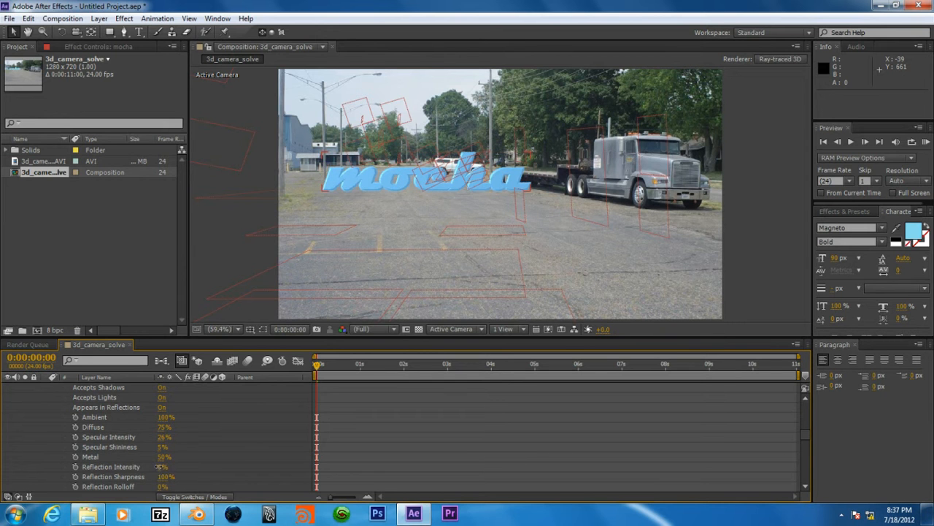
{"action": "type", "text": "7"}
{"action": "key", "text": "Return"}
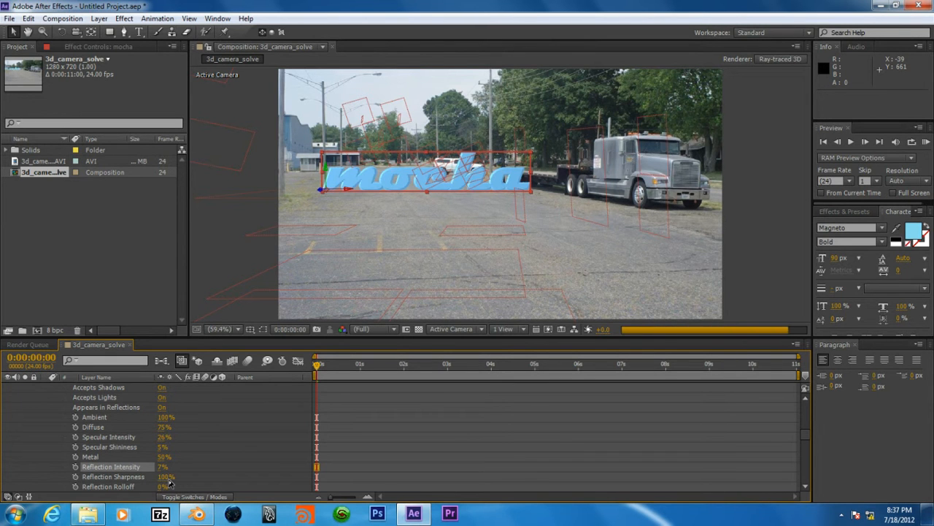
{"action": "left_click", "coordinate": [166, 477]}
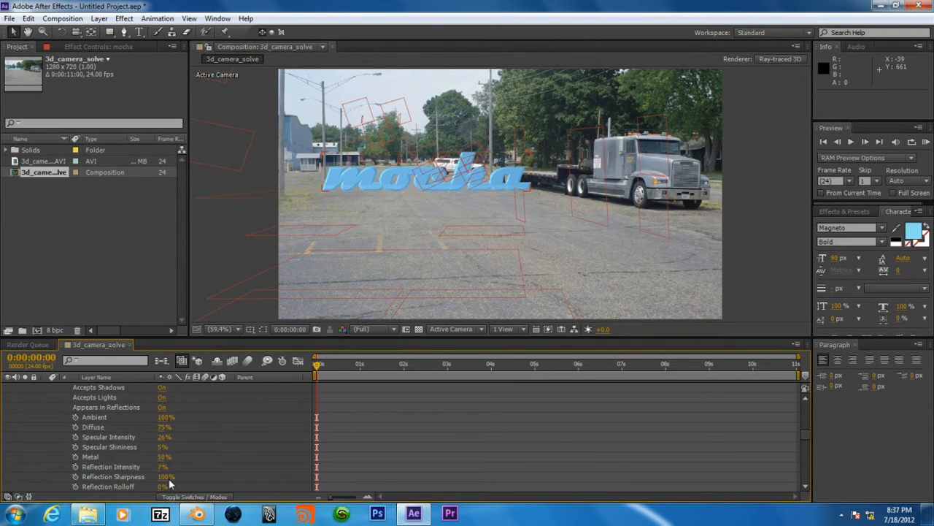
{"action": "type", "text": "50"}
{"action": "key", "text": "Return"}
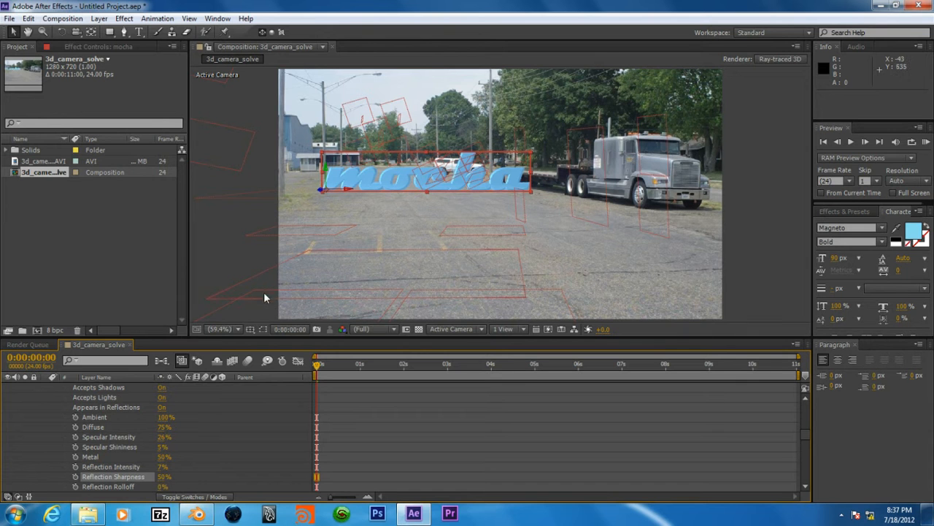
Set the mocha text's Reflection Rolloff to 15%.
{"action": "scroll", "coordinate": [103, 474], "scroll_direction": "down", "scroll_amount": 1}
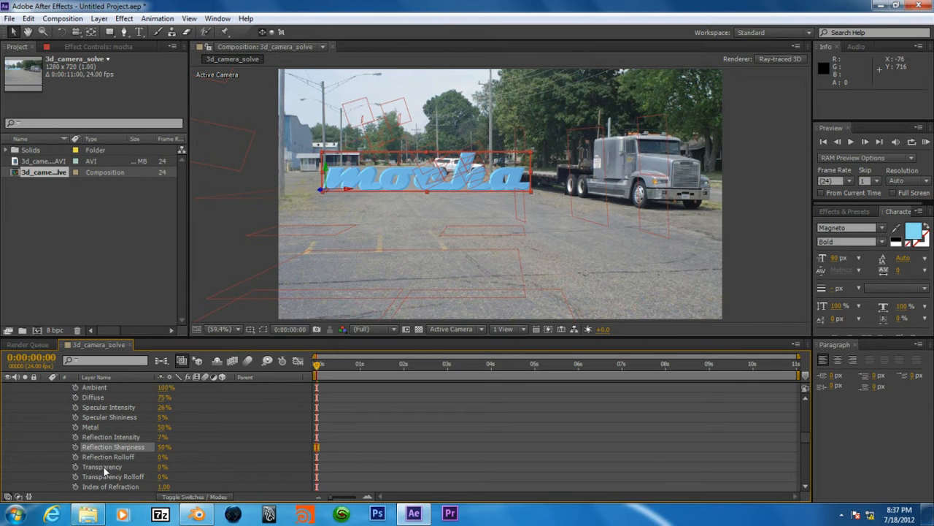
{"action": "left_click", "coordinate": [162, 457]}
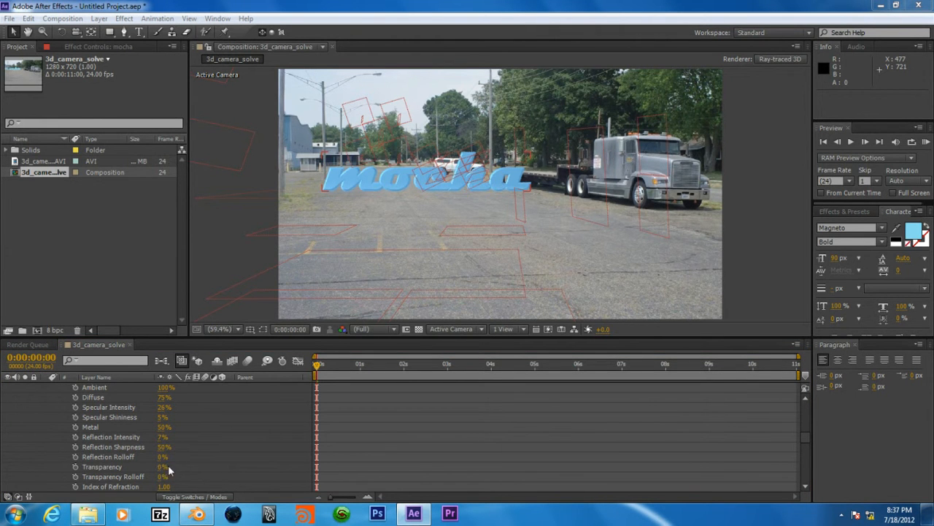
{"action": "left_click", "coordinate": [121, 445]}
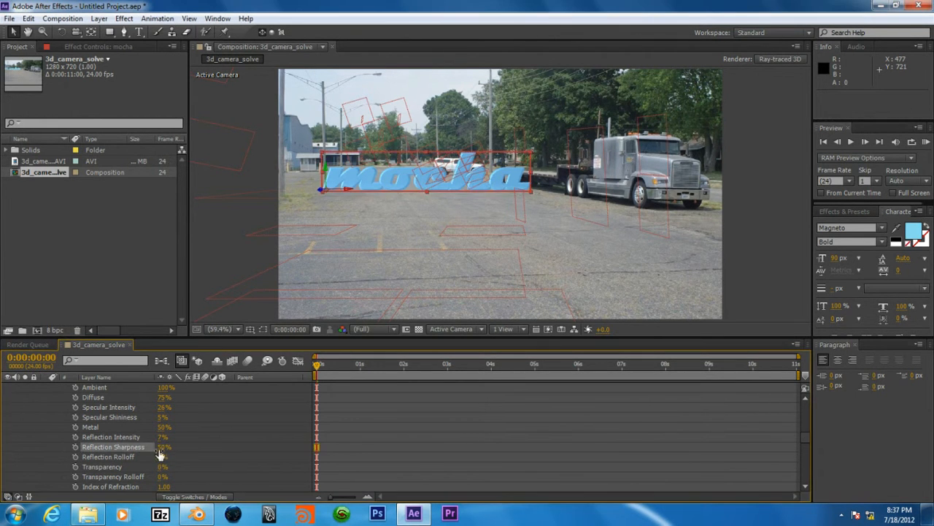
{"action": "left_click", "coordinate": [137, 458]}
{"action": "left_click", "coordinate": [162, 457]}
{"action": "type", "text": "15"}
{"action": "key", "text": "Return"}
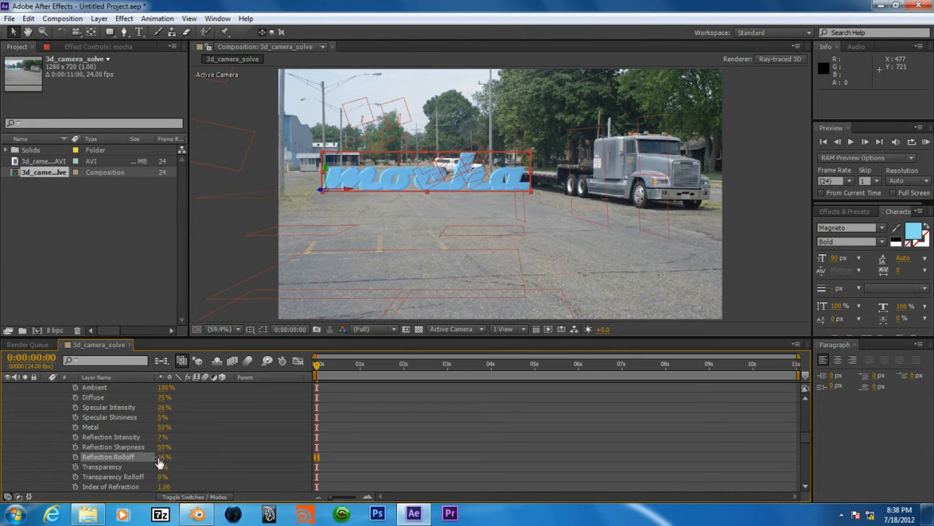
Try Transparency values of 30% and 45% on the mocha text.
{"action": "left_click", "coordinate": [120, 485]}
{"action": "scroll", "coordinate": [129, 444], "scroll_direction": "down", "scroll_amount": 1}
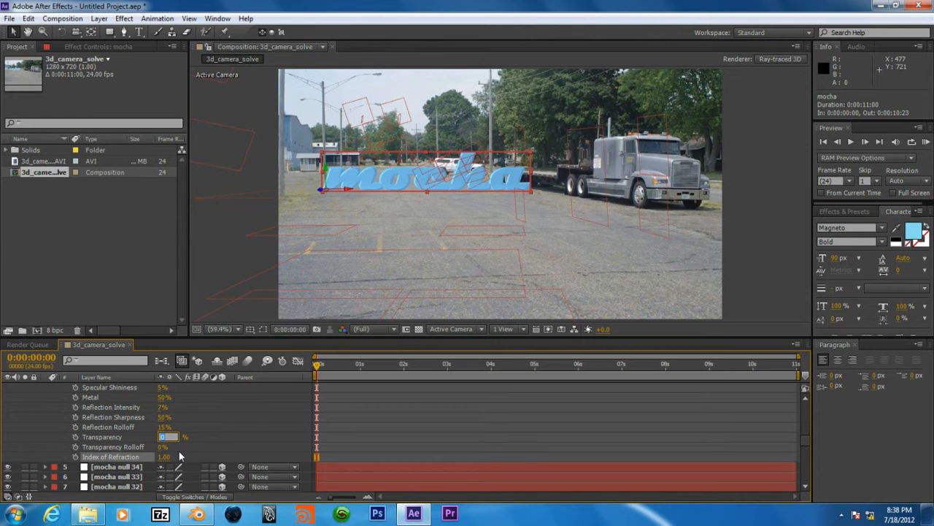
{"action": "key", "text": "Return"}
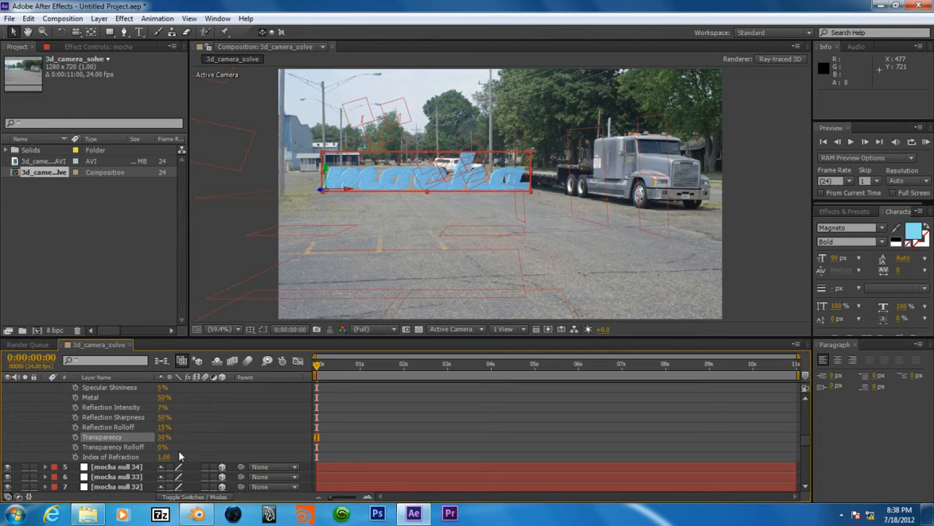
{"action": "left_click", "coordinate": [167, 437]}
{"action": "type", "text": "45"}
{"action": "key", "text": "Return"}
Set the mocha text's Index of Refraction to 1.333.
{"action": "left_click", "coordinate": [164, 456]}
{"action": "type", "text": "1.333"}
{"action": "key", "text": "Return"}
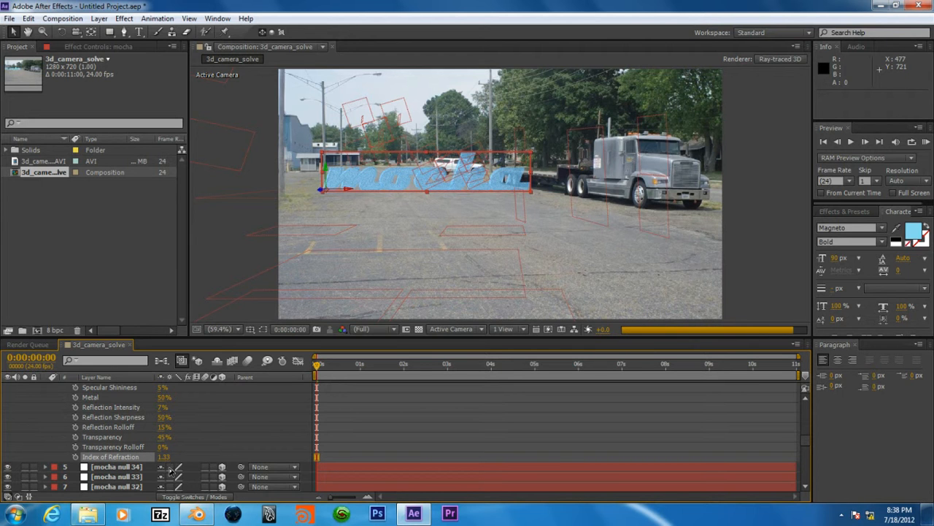
Raise the mocha text's Transparency to 55%, leaving its Transparency Rolloff alone.
{"action": "left_click", "coordinate": [131, 447]}
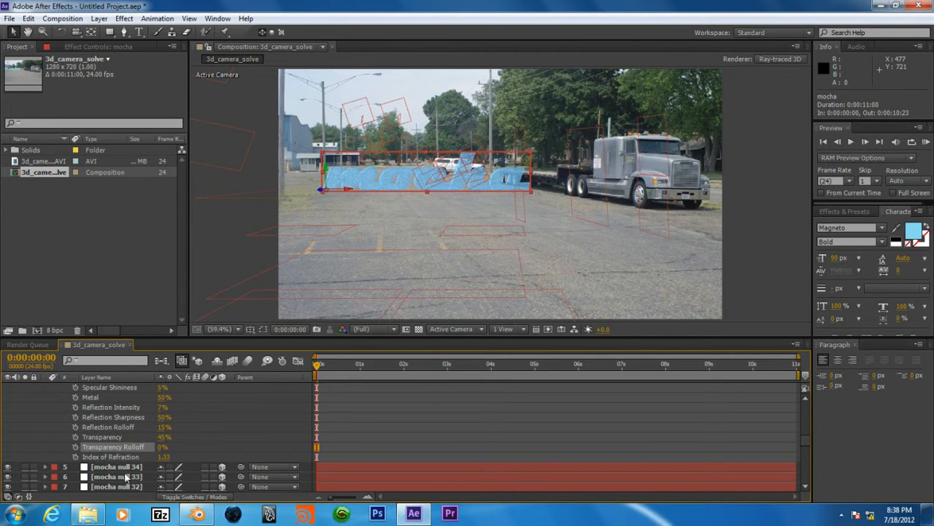
{"action": "left_click", "coordinate": [136, 457]}
{"action": "left_click", "coordinate": [133, 447]}
{"action": "left_click_drag", "start_coordinate": [160, 436], "coordinate": [191, 480]}
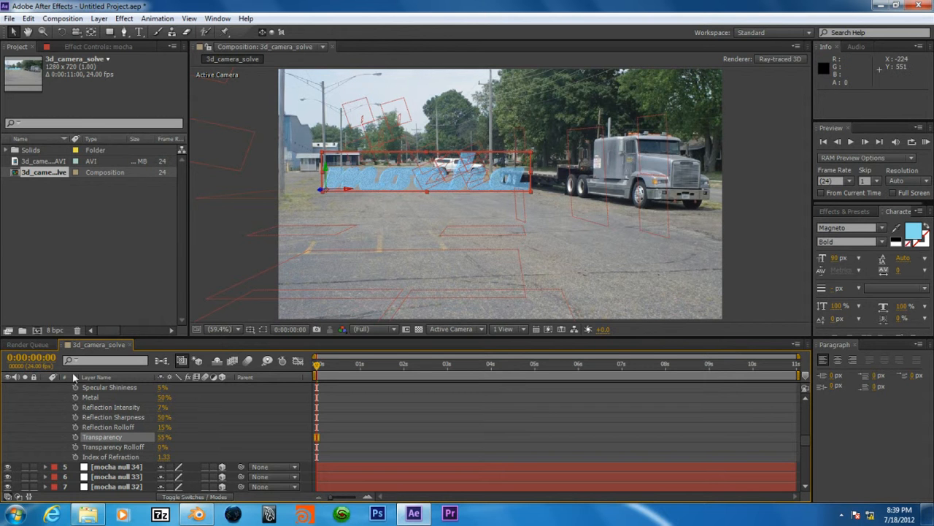
{"action": "scroll", "coordinate": [105, 399], "scroll_direction": "up", "scroll_amount": 5}
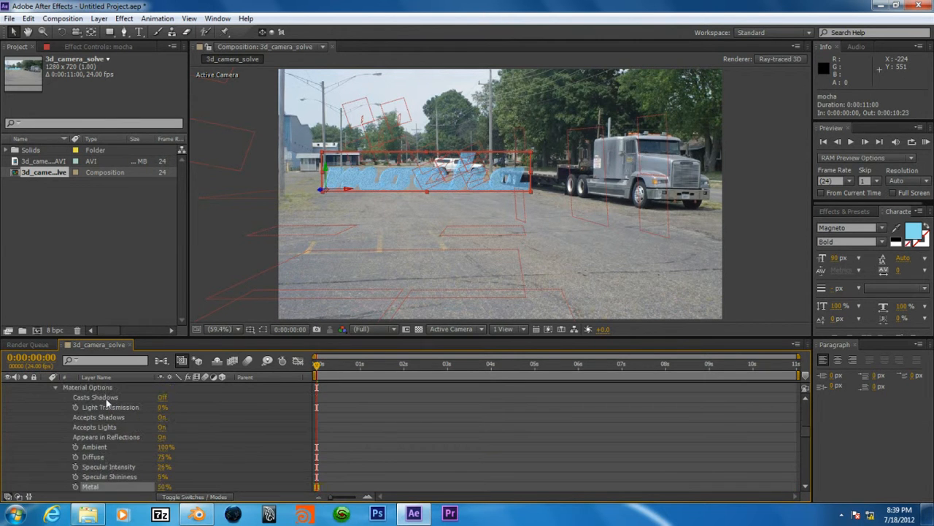
{"action": "scroll", "coordinate": [107, 400], "scroll_direction": "up", "scroll_amount": 5}
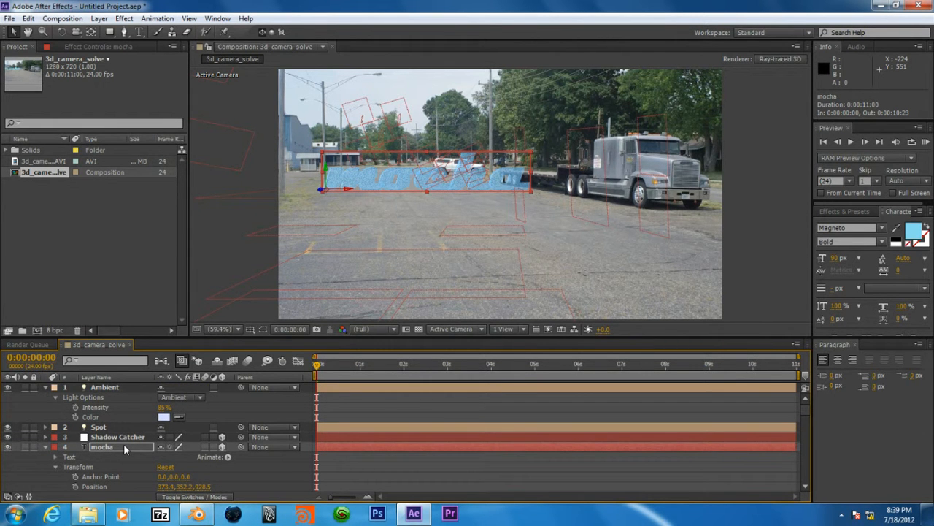
{"action": "scroll", "coordinate": [124, 448], "scroll_direction": "down", "scroll_amount": 5}
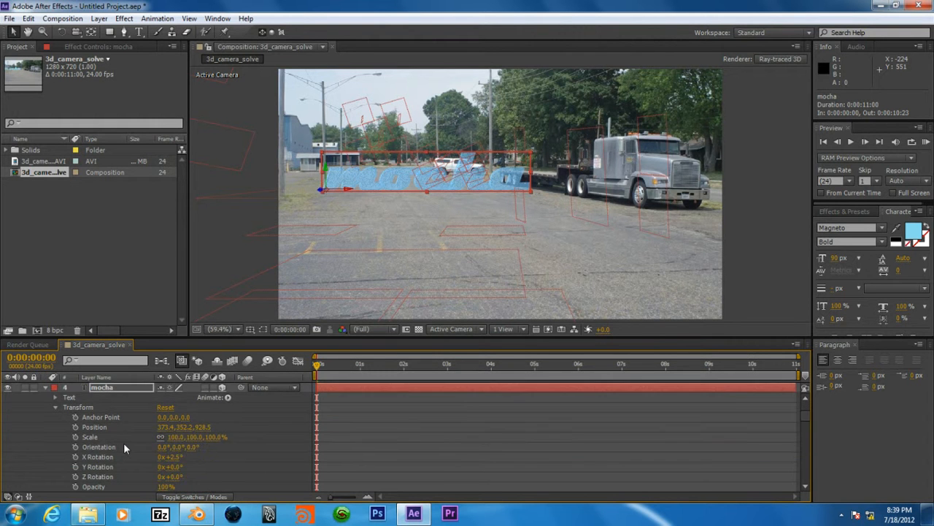
{"action": "scroll", "coordinate": [124, 448], "scroll_direction": "down", "scroll_amount": 1}
{"action": "scroll", "coordinate": [124, 449], "scroll_direction": "down", "scroll_amount": 1}
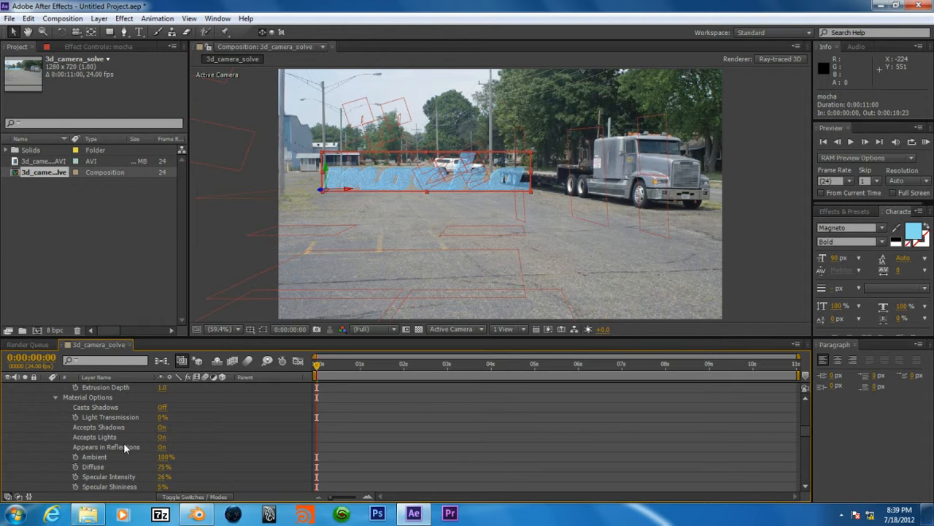